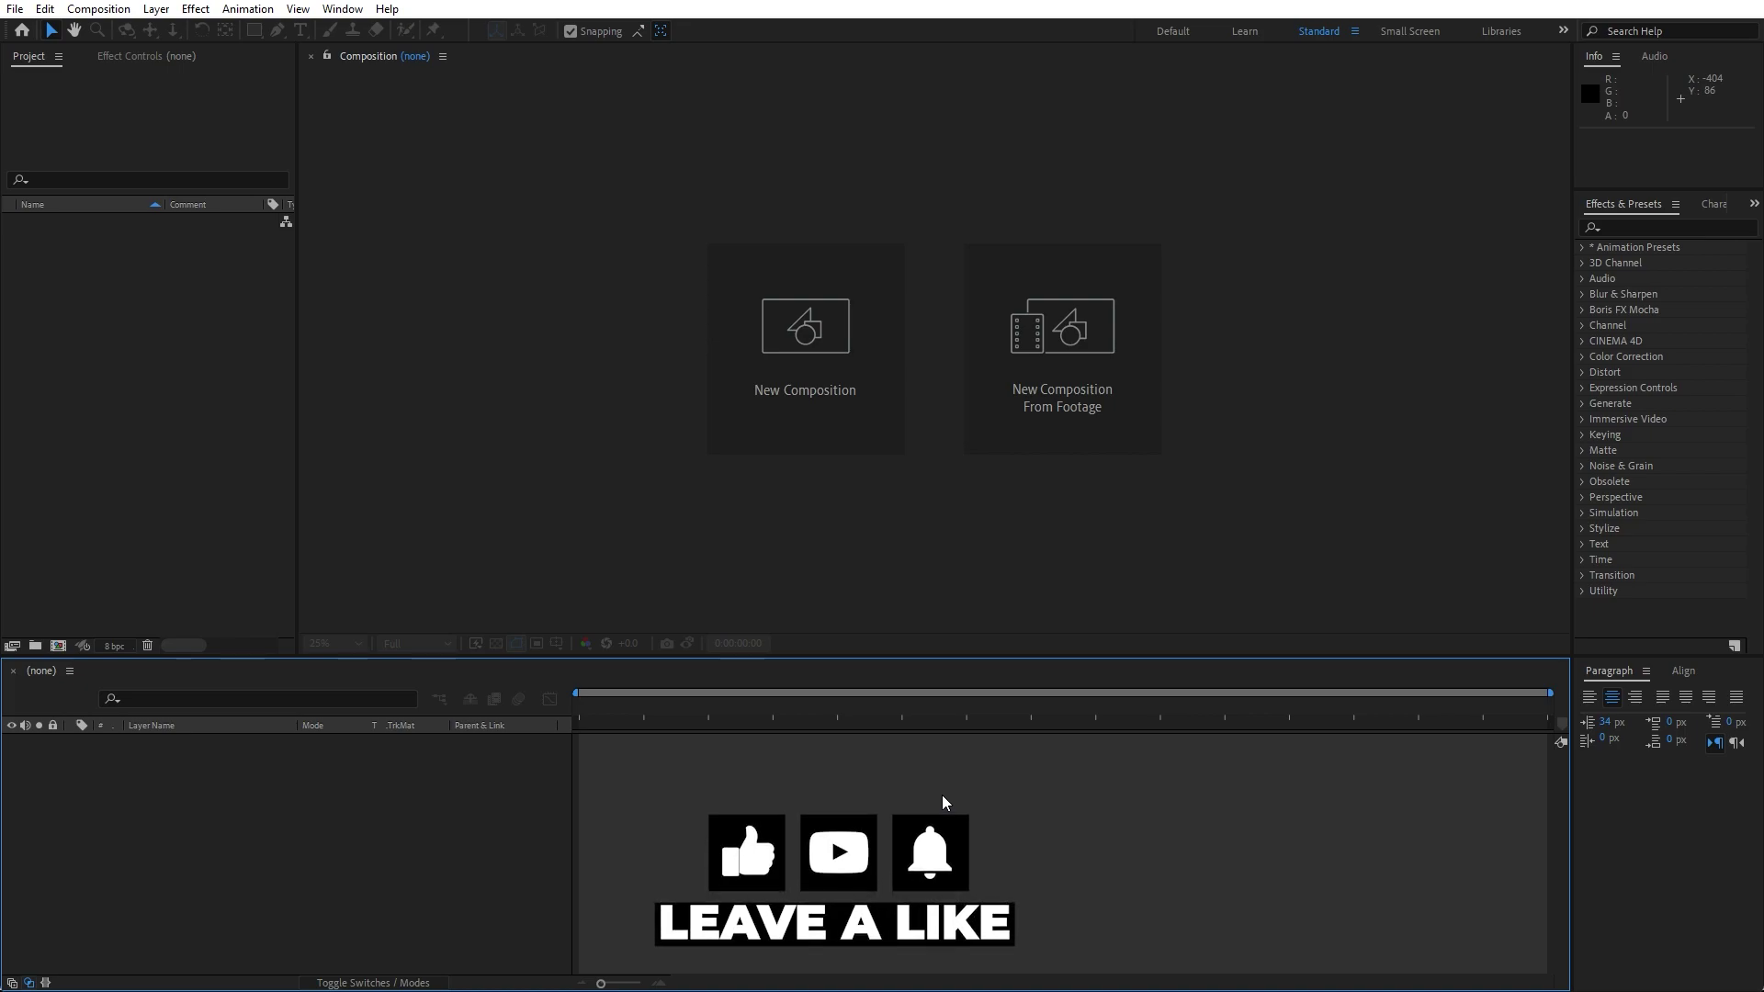
Create a new 1920×1080, 30 fps composition named Final.
left_click(58, 646)
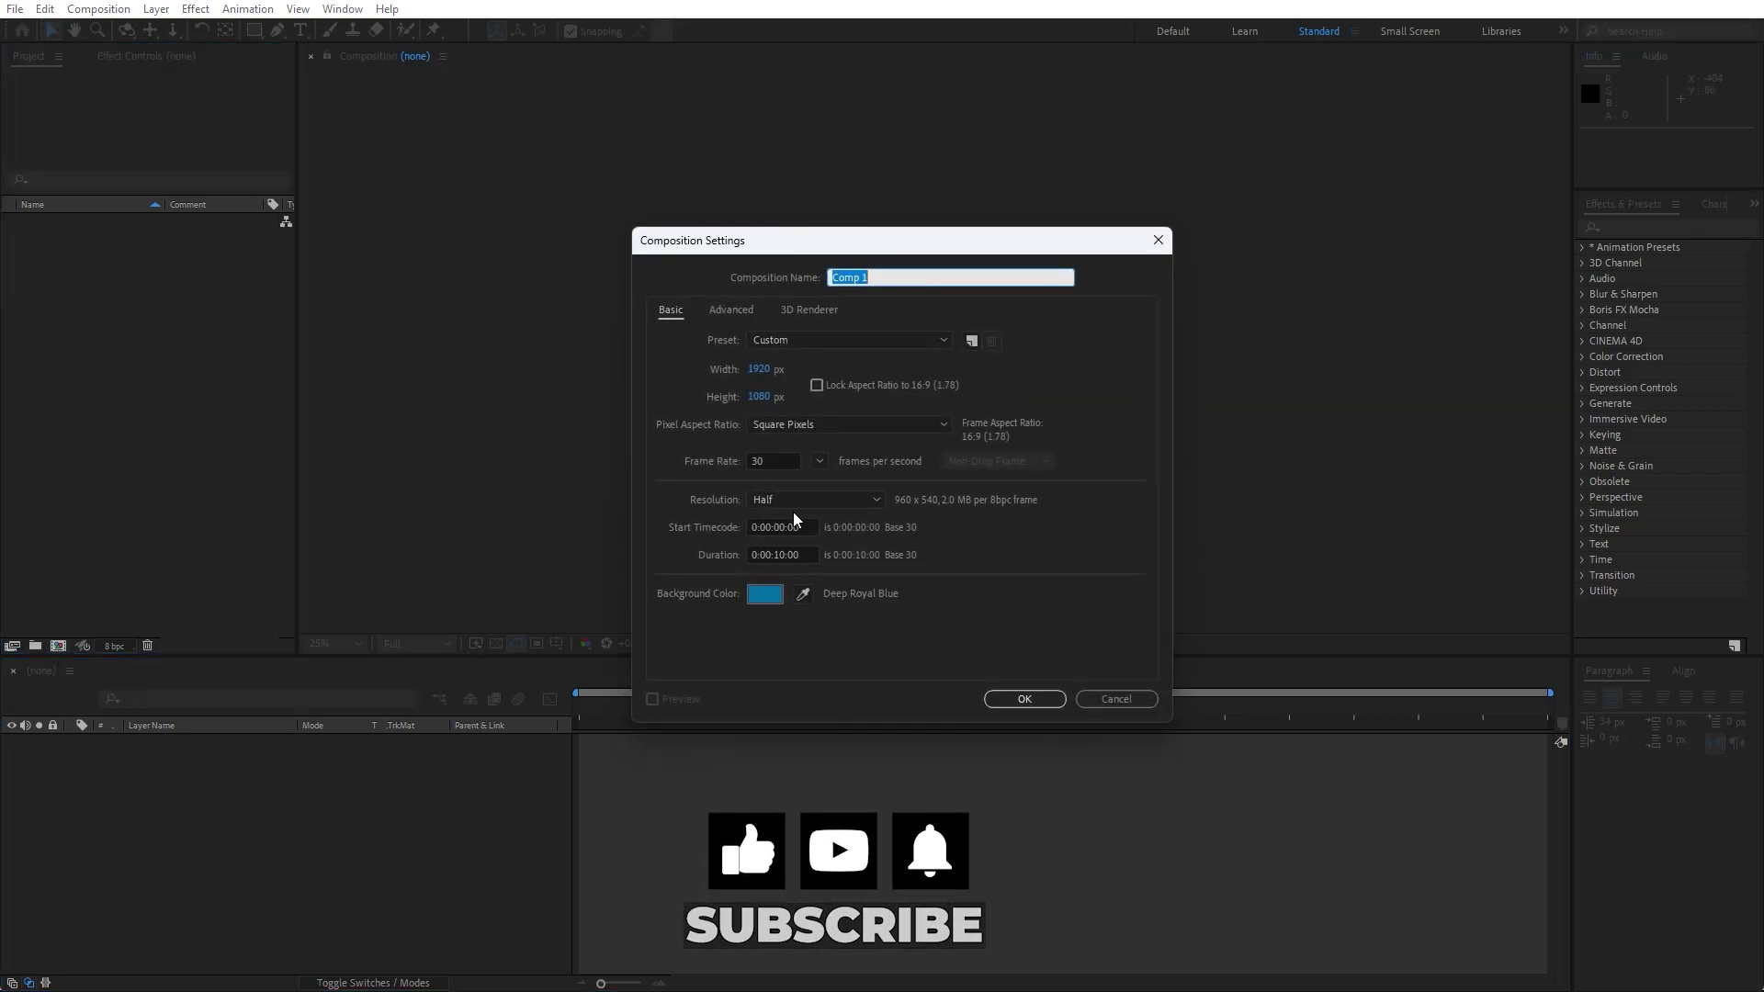
type("Final")
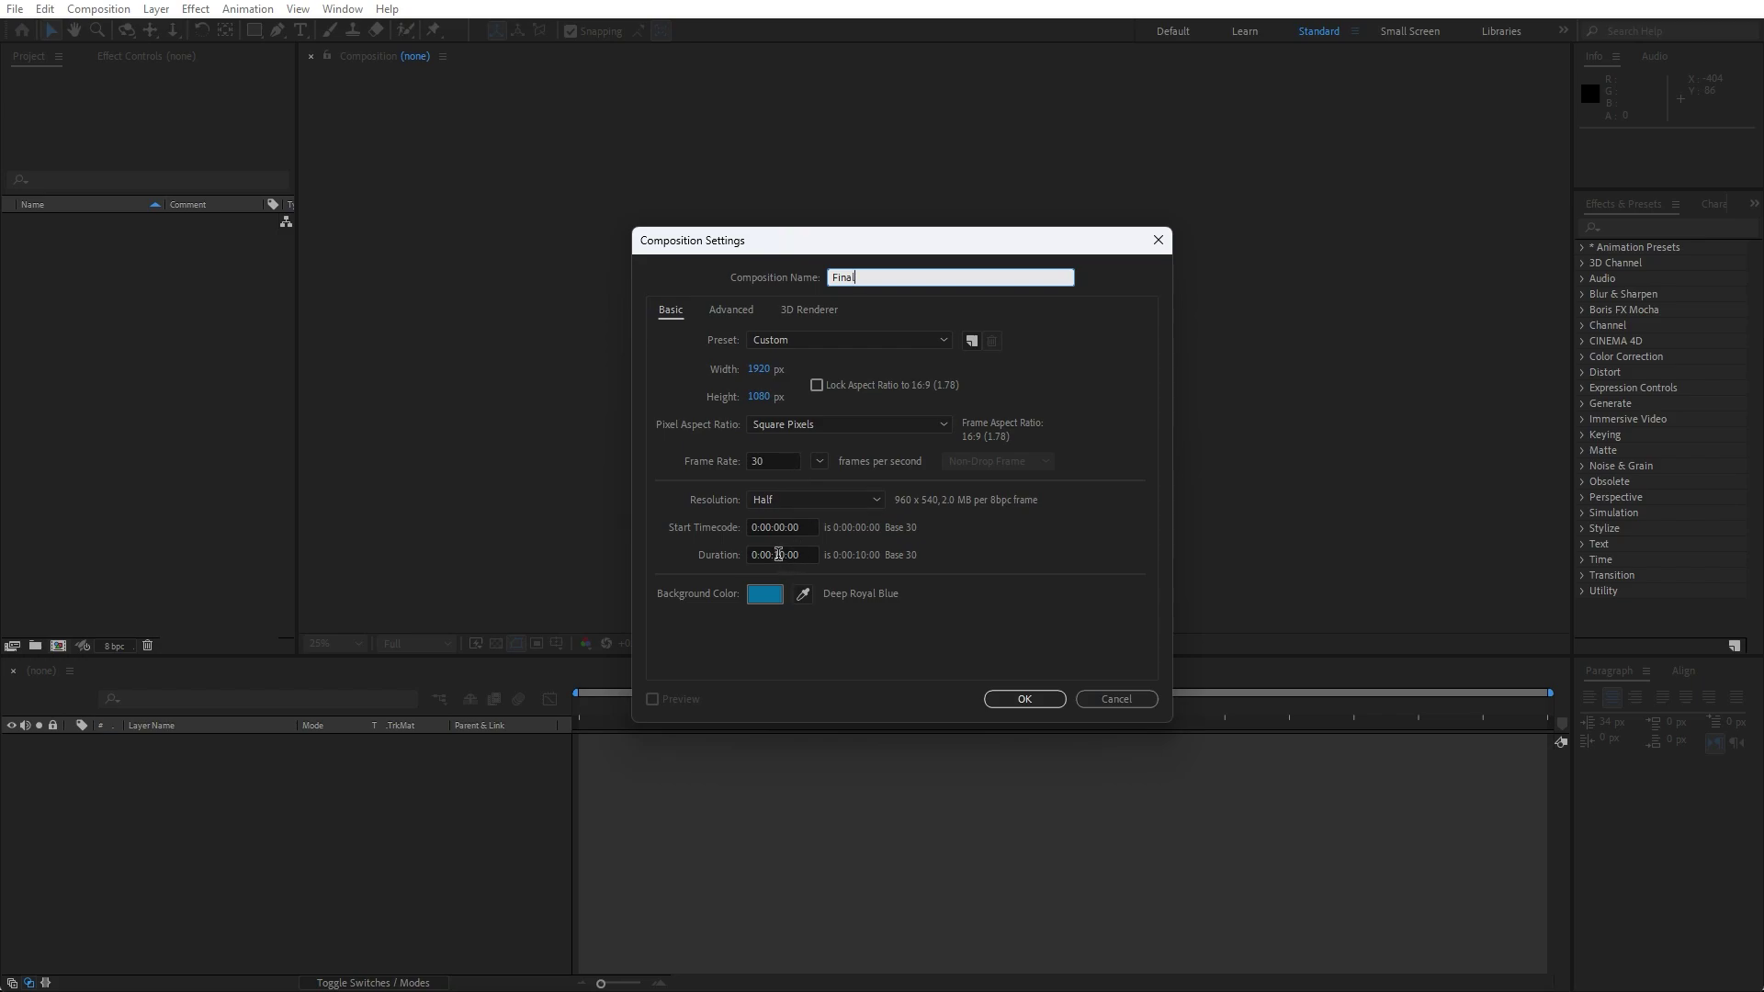
left_click(1011, 697)
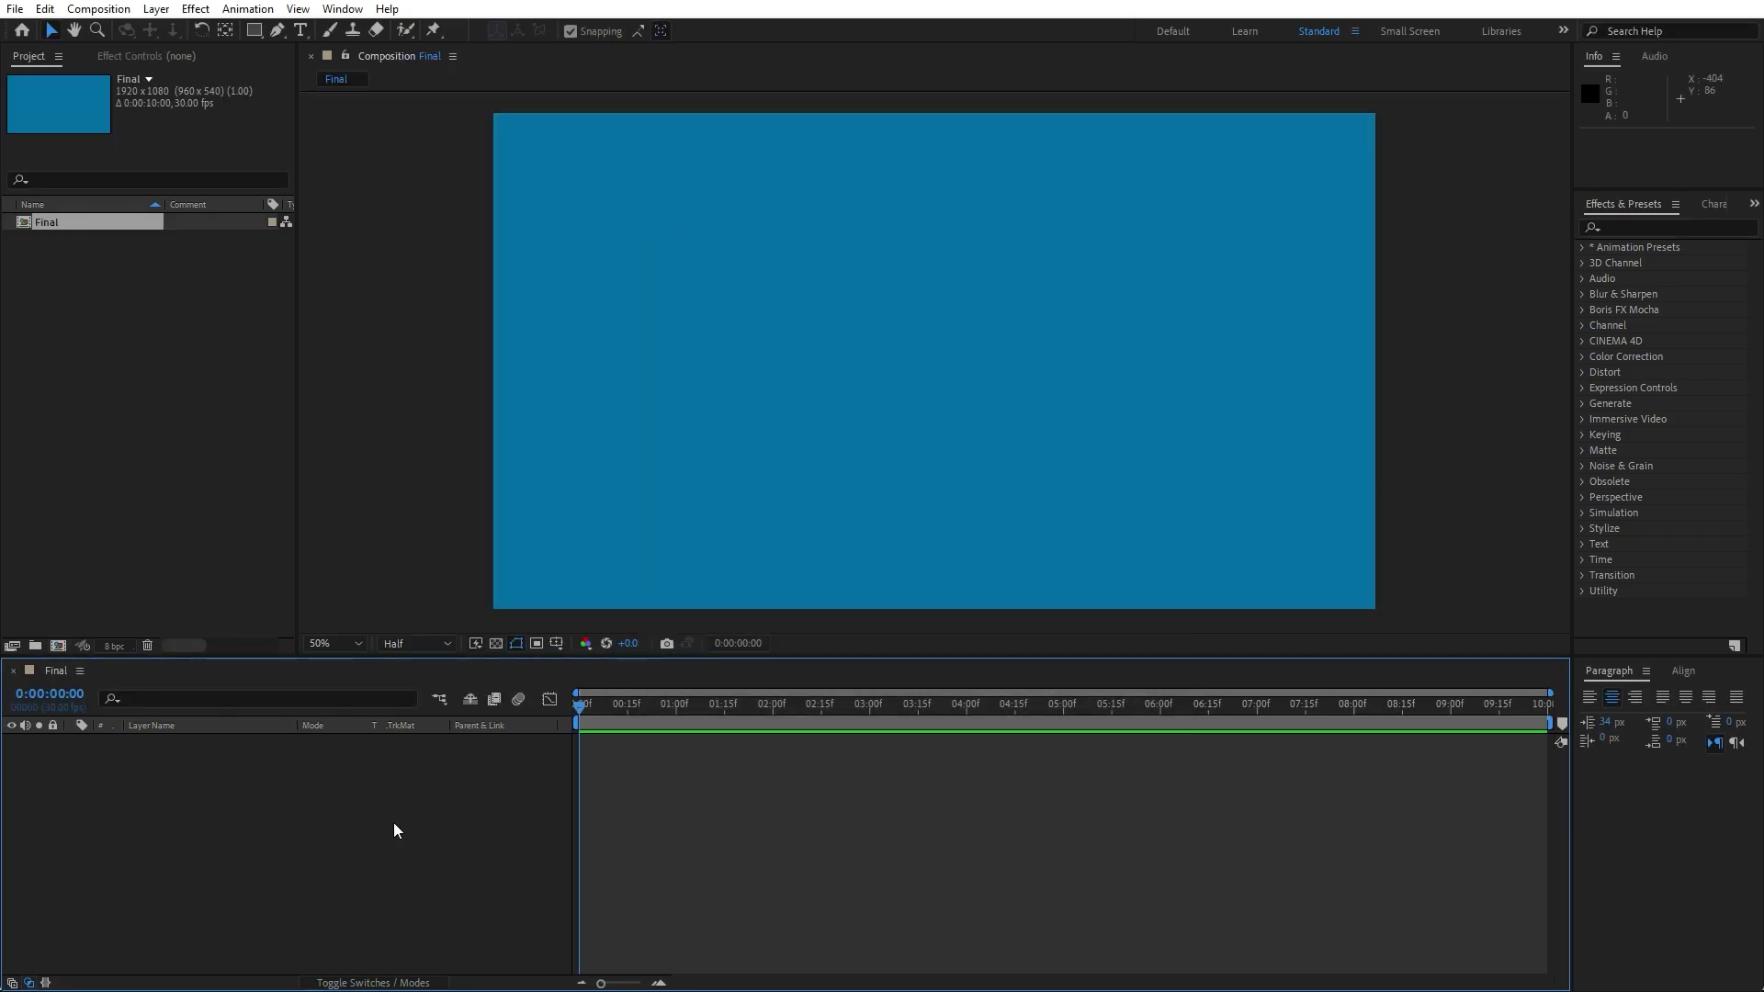
Add a light-blue solid layer named Background to Final.
right_click(340, 814)
mouse_move(470, 592)
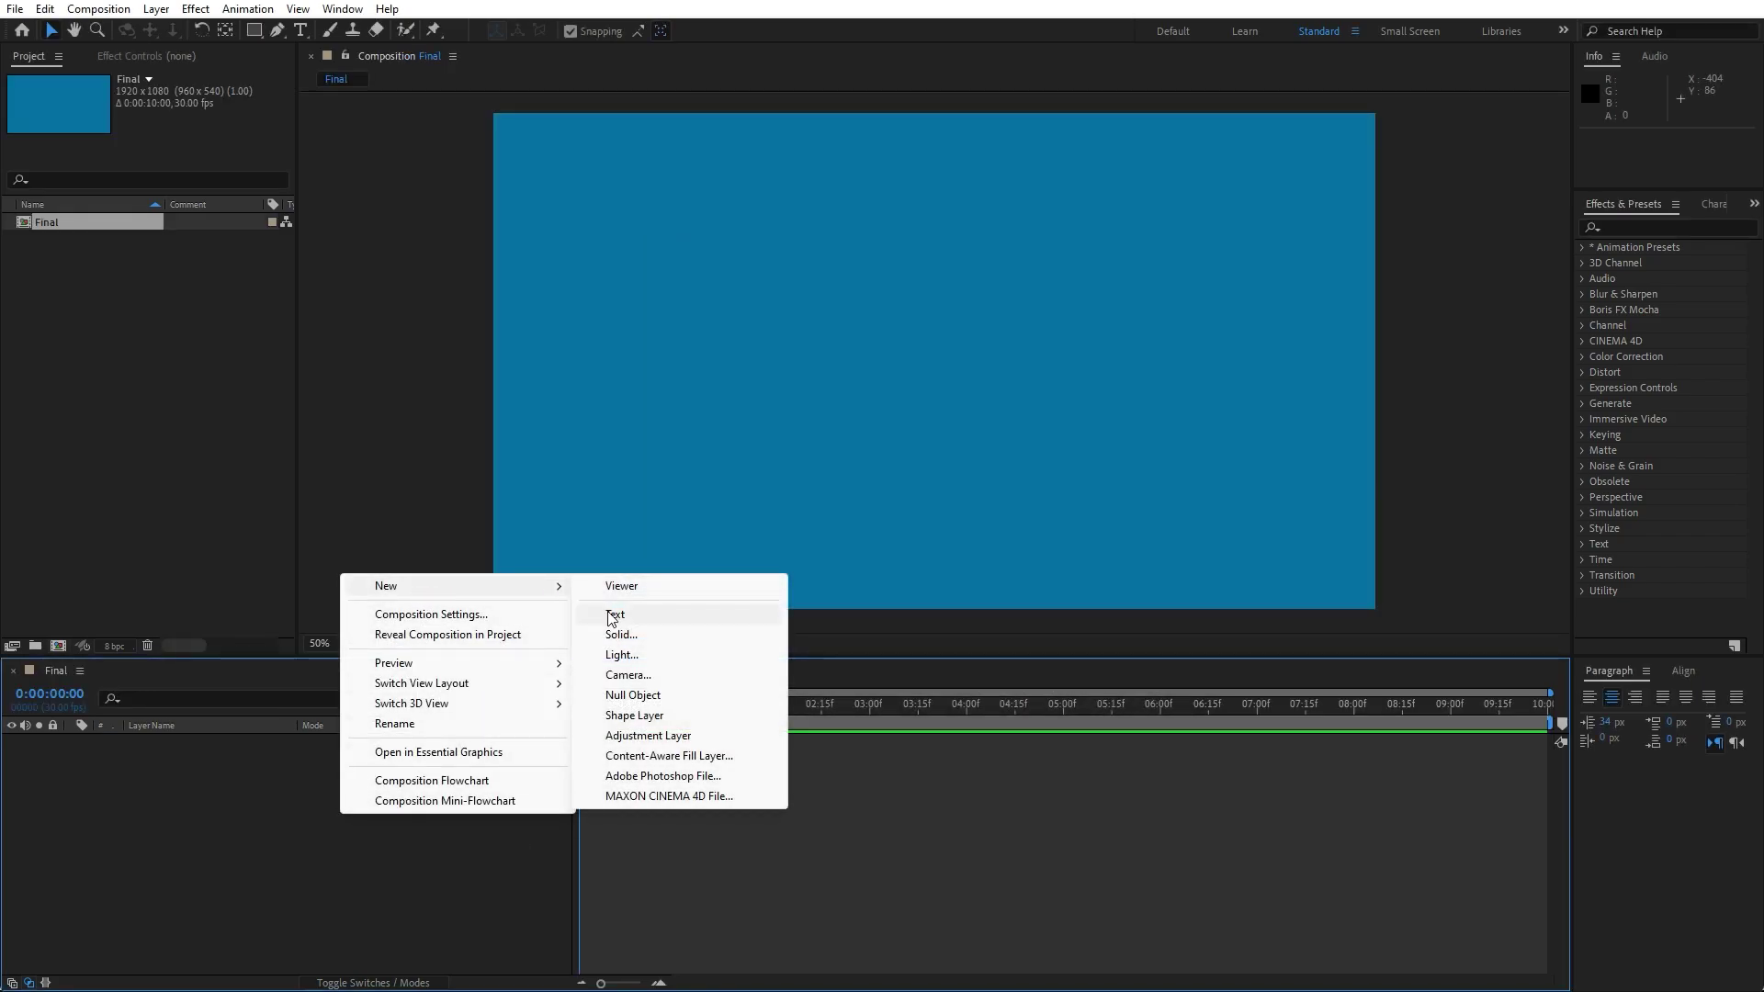
left_click(625, 635)
type("Ba")
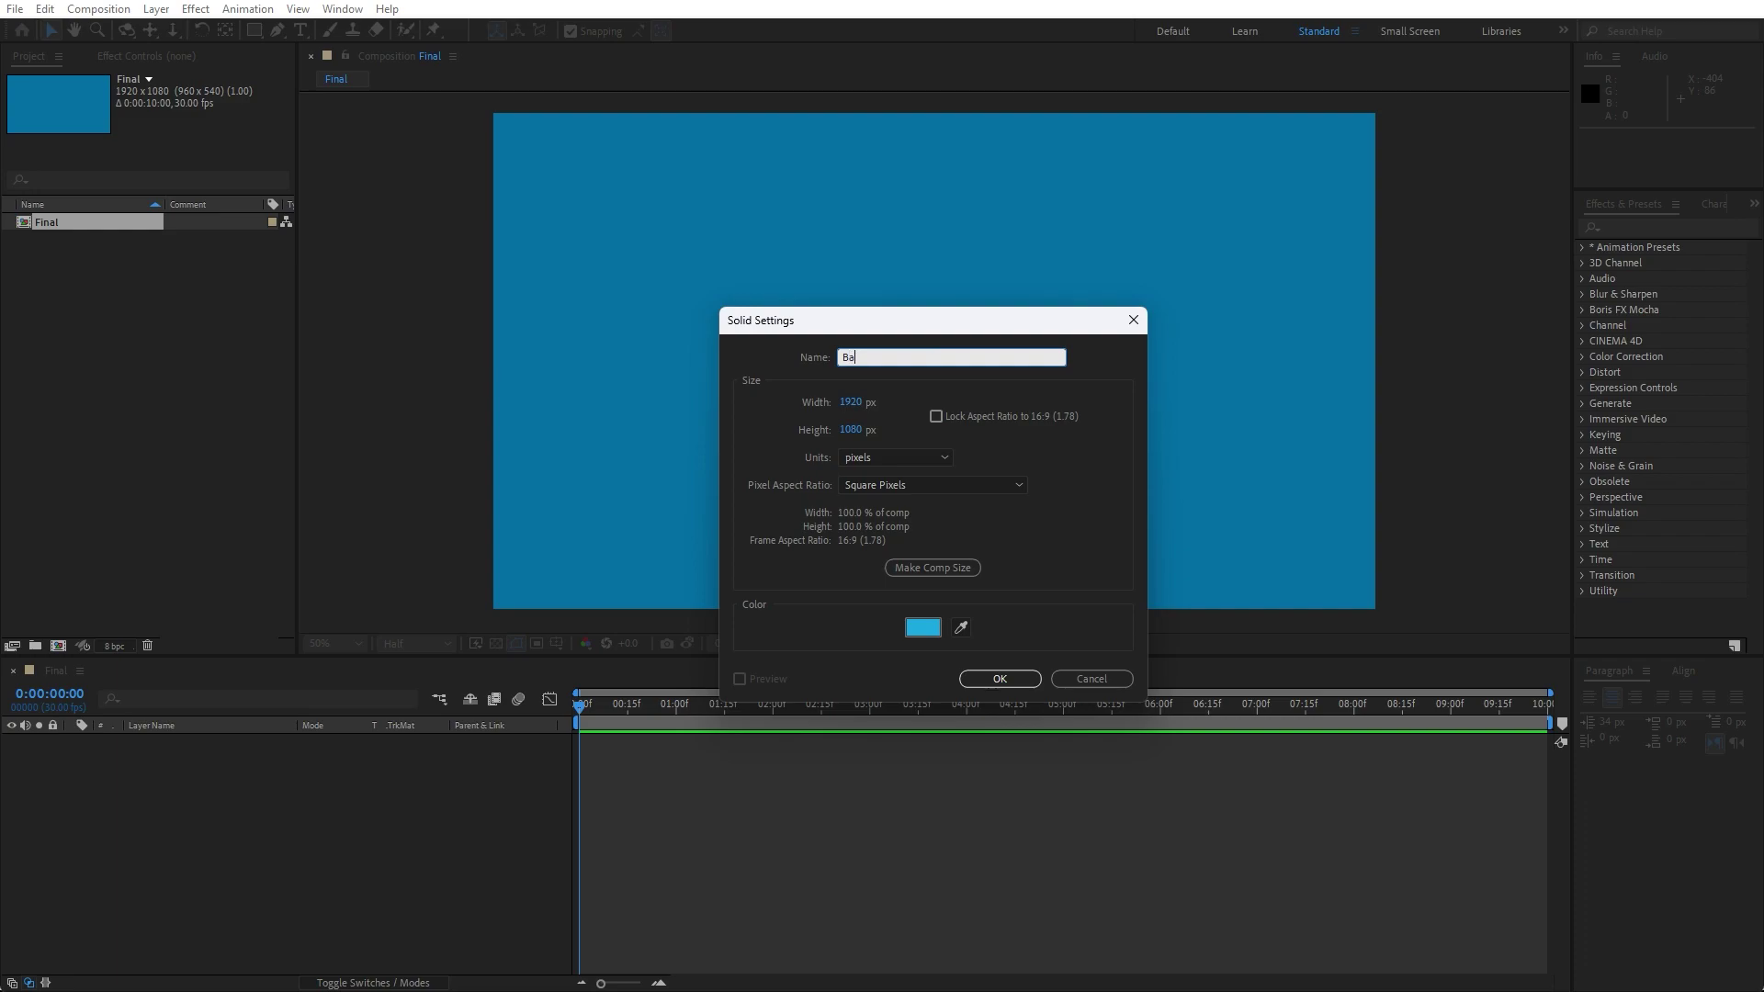
type("ckground")
left_click(1016, 678)
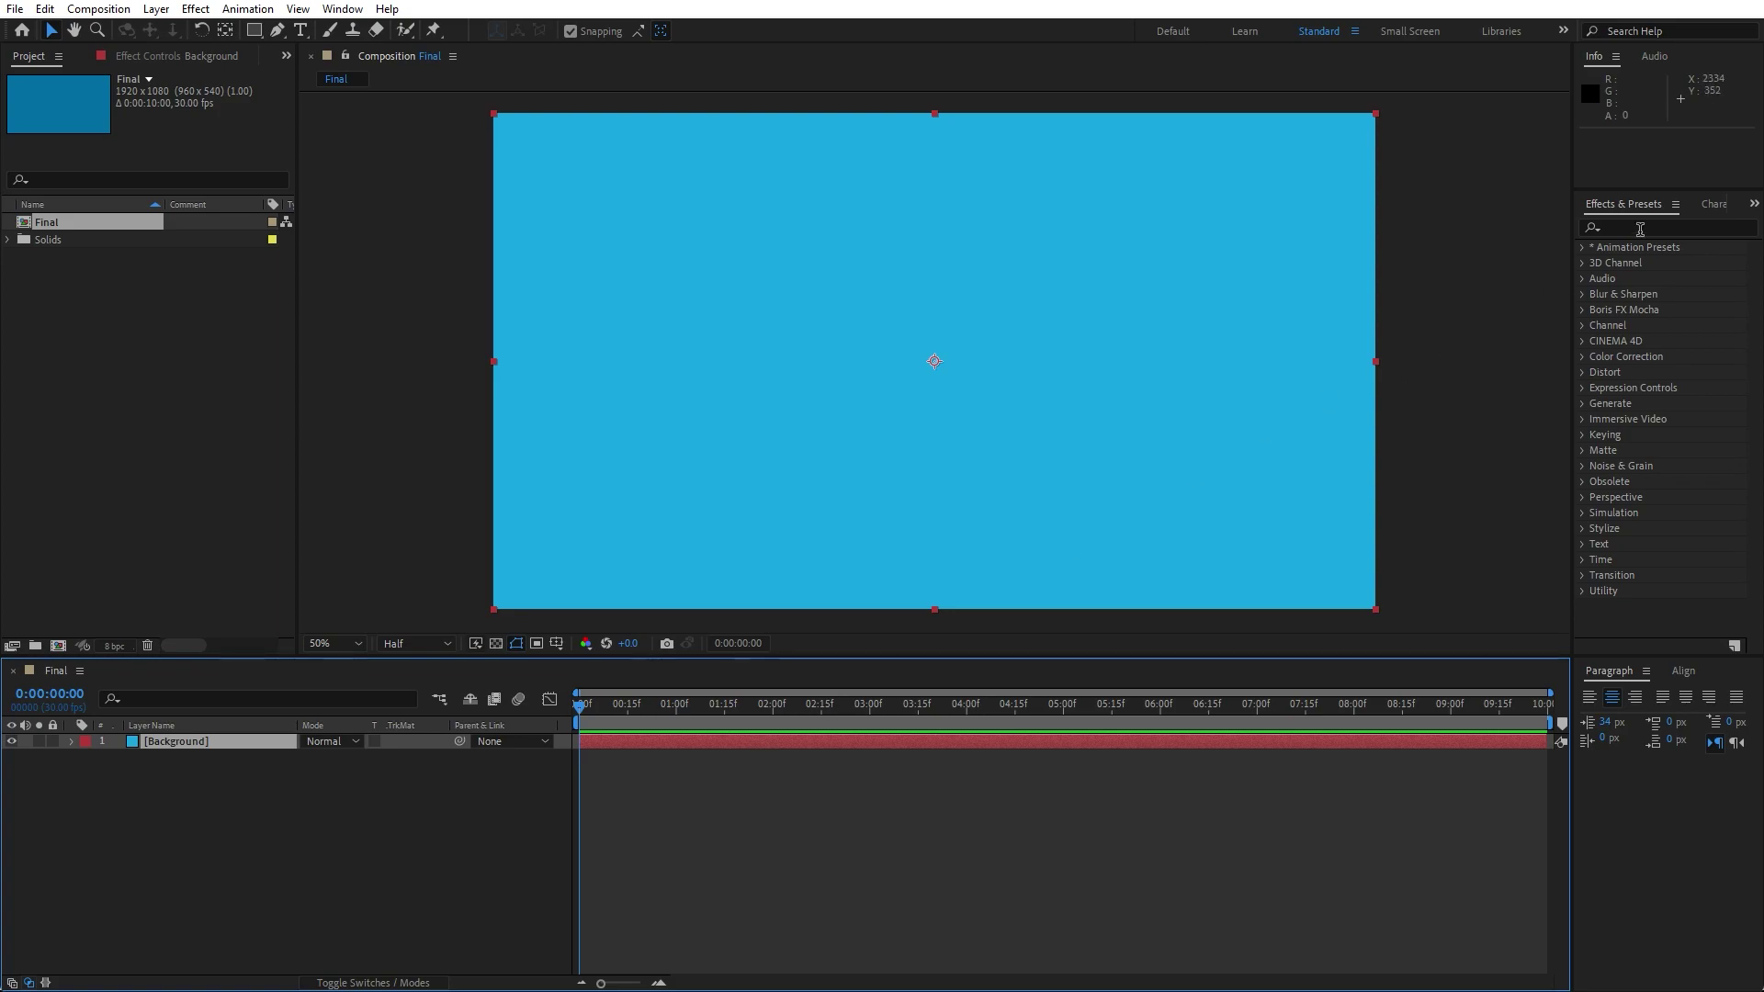
left_click(341, 9)
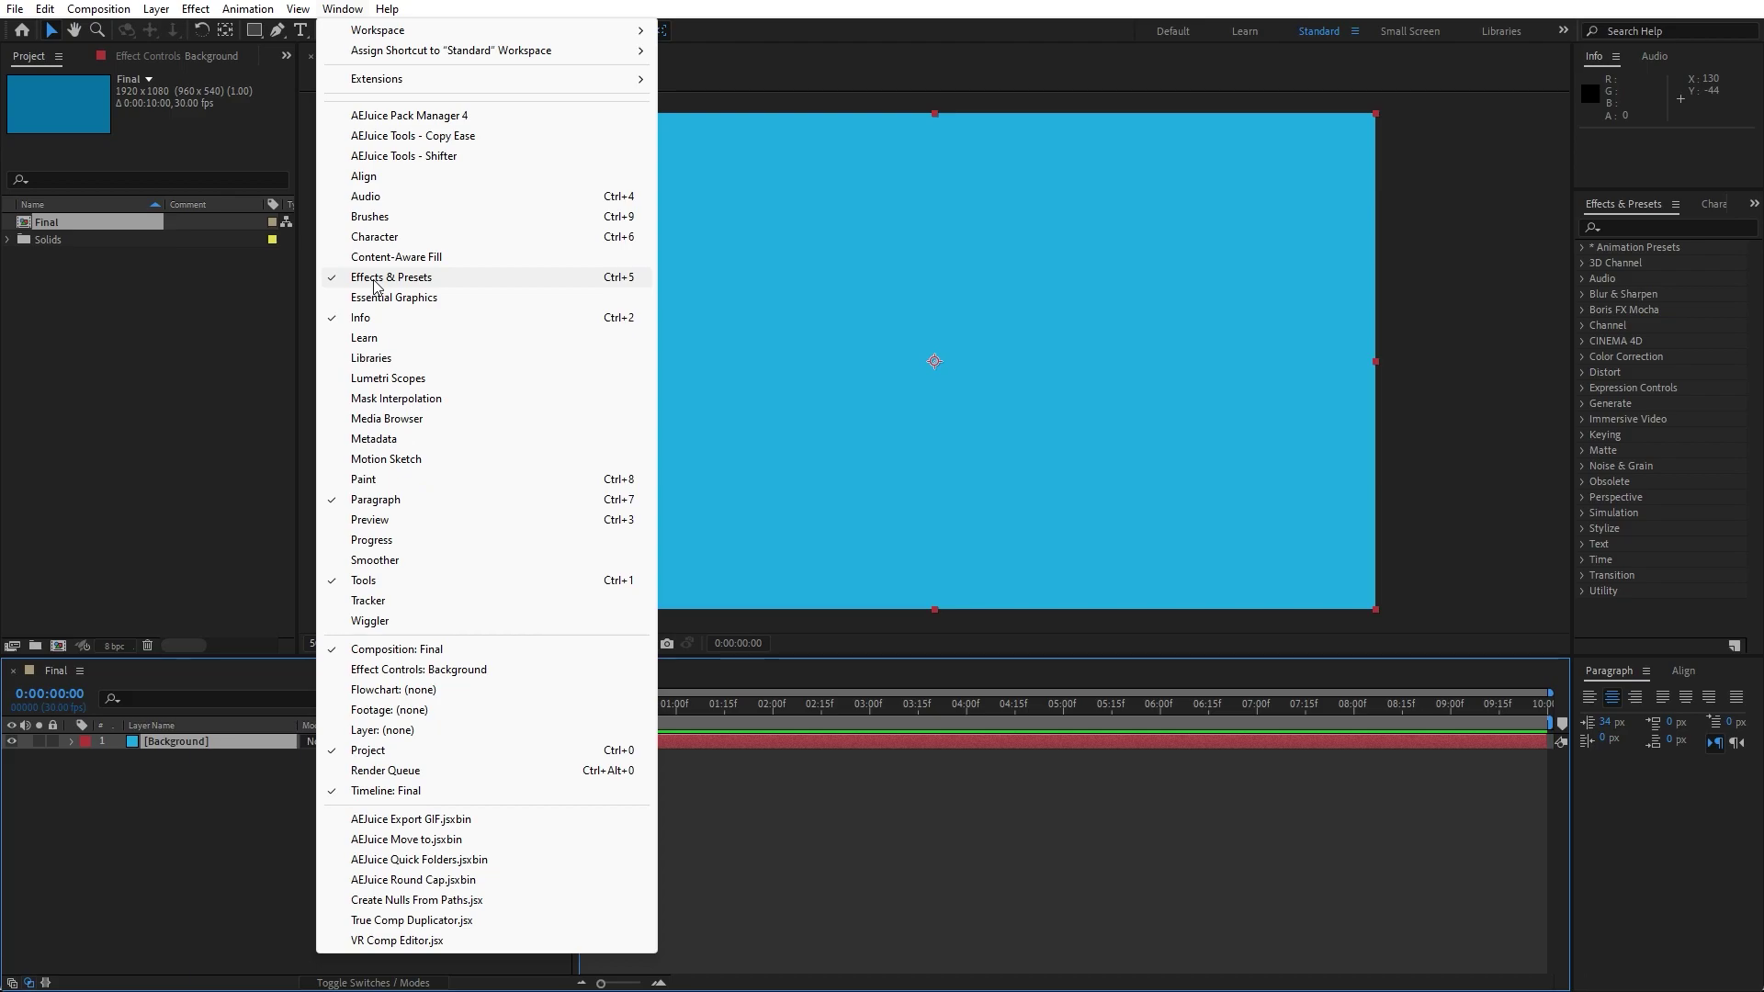
Apply 4-Color Gradient to Background and set Color 1 to black.
left_click(1677, 226)
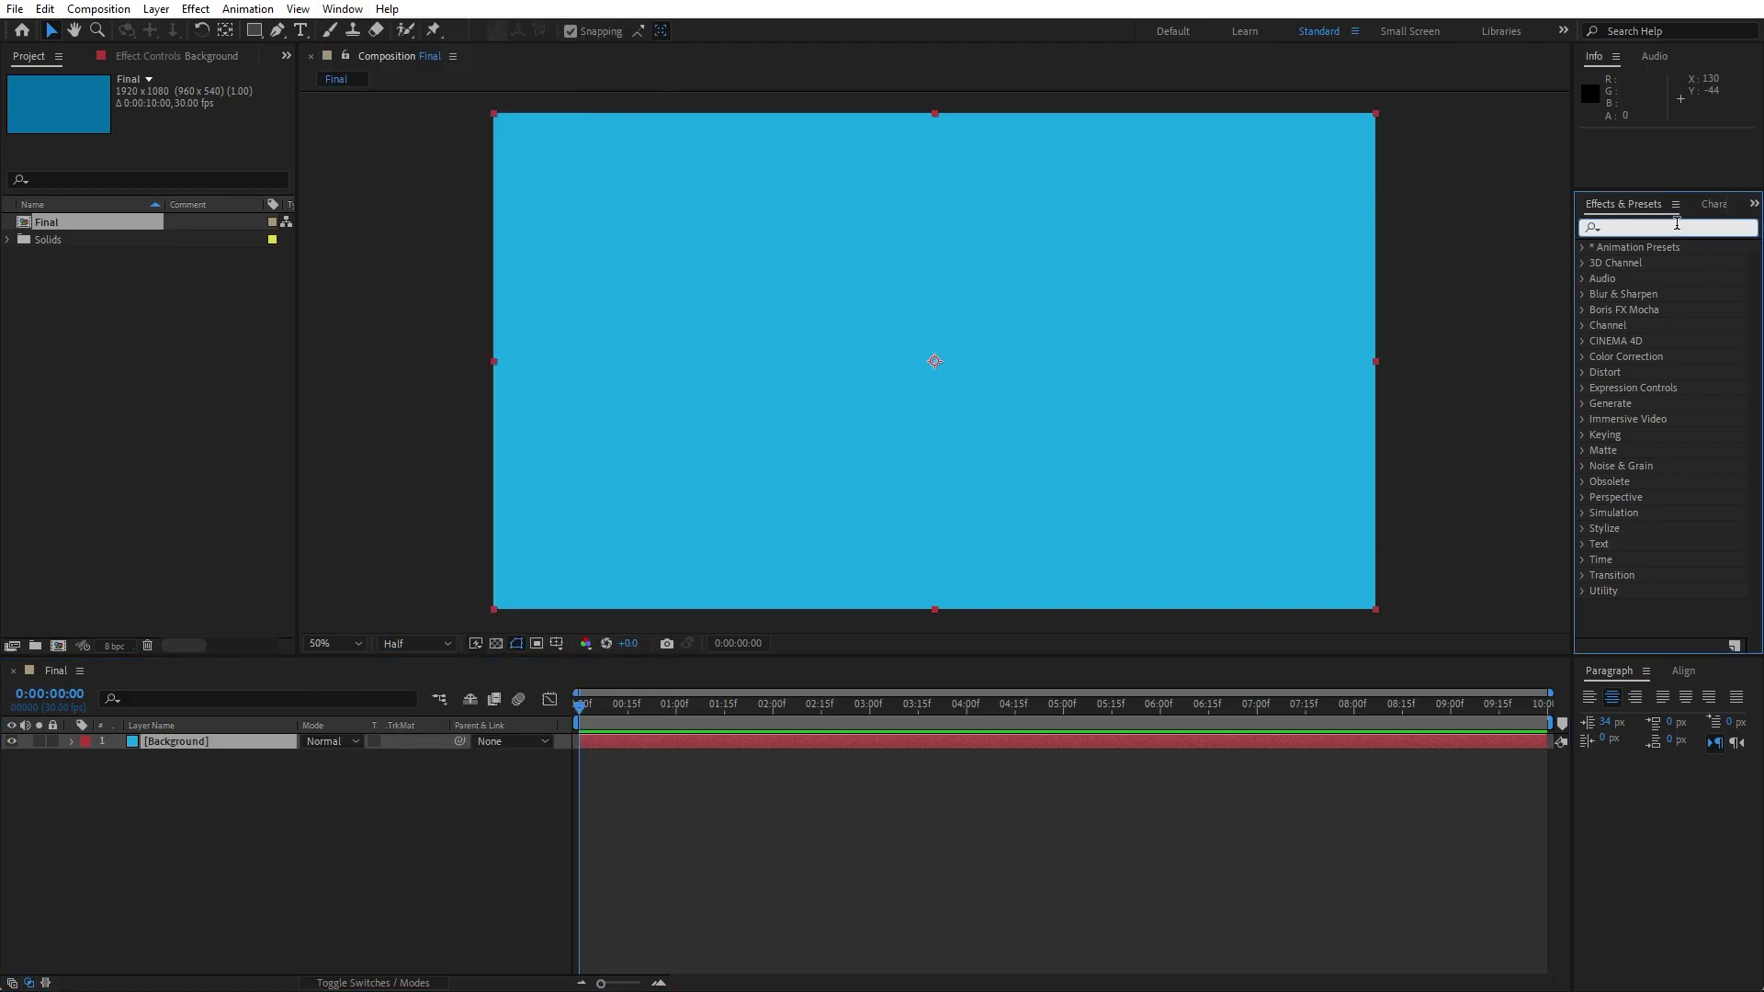
type("color g")
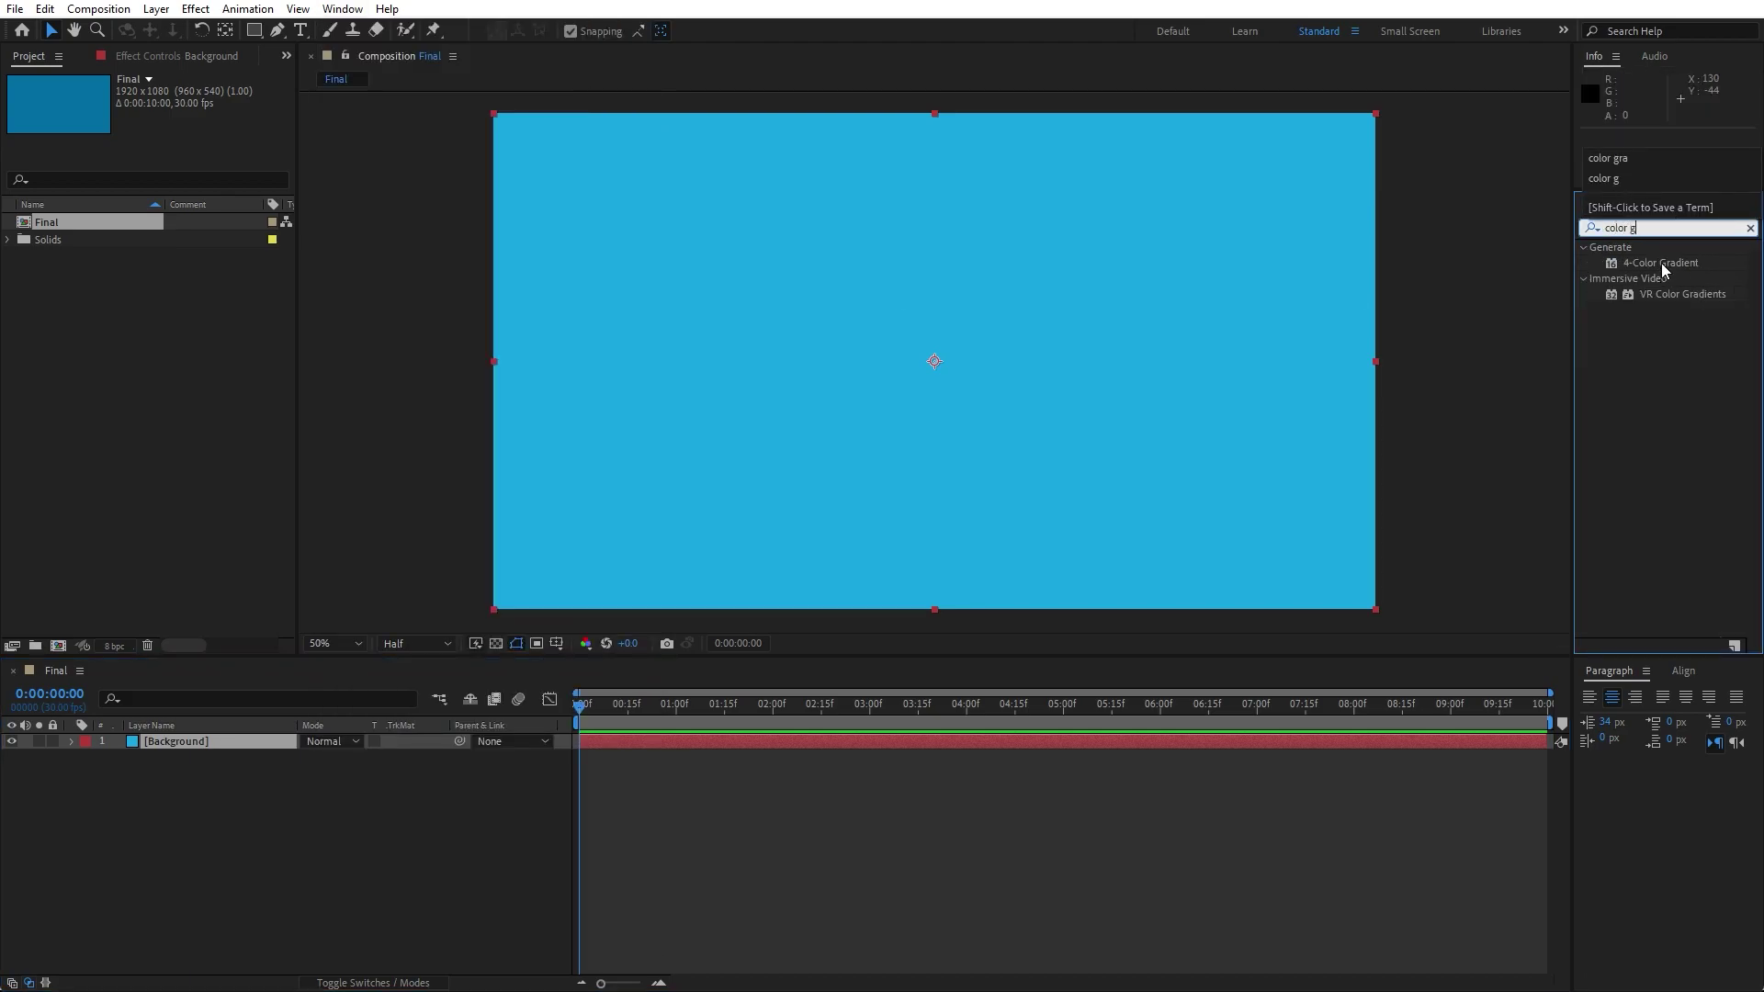
left_click_drag(1661, 262, 191, 742)
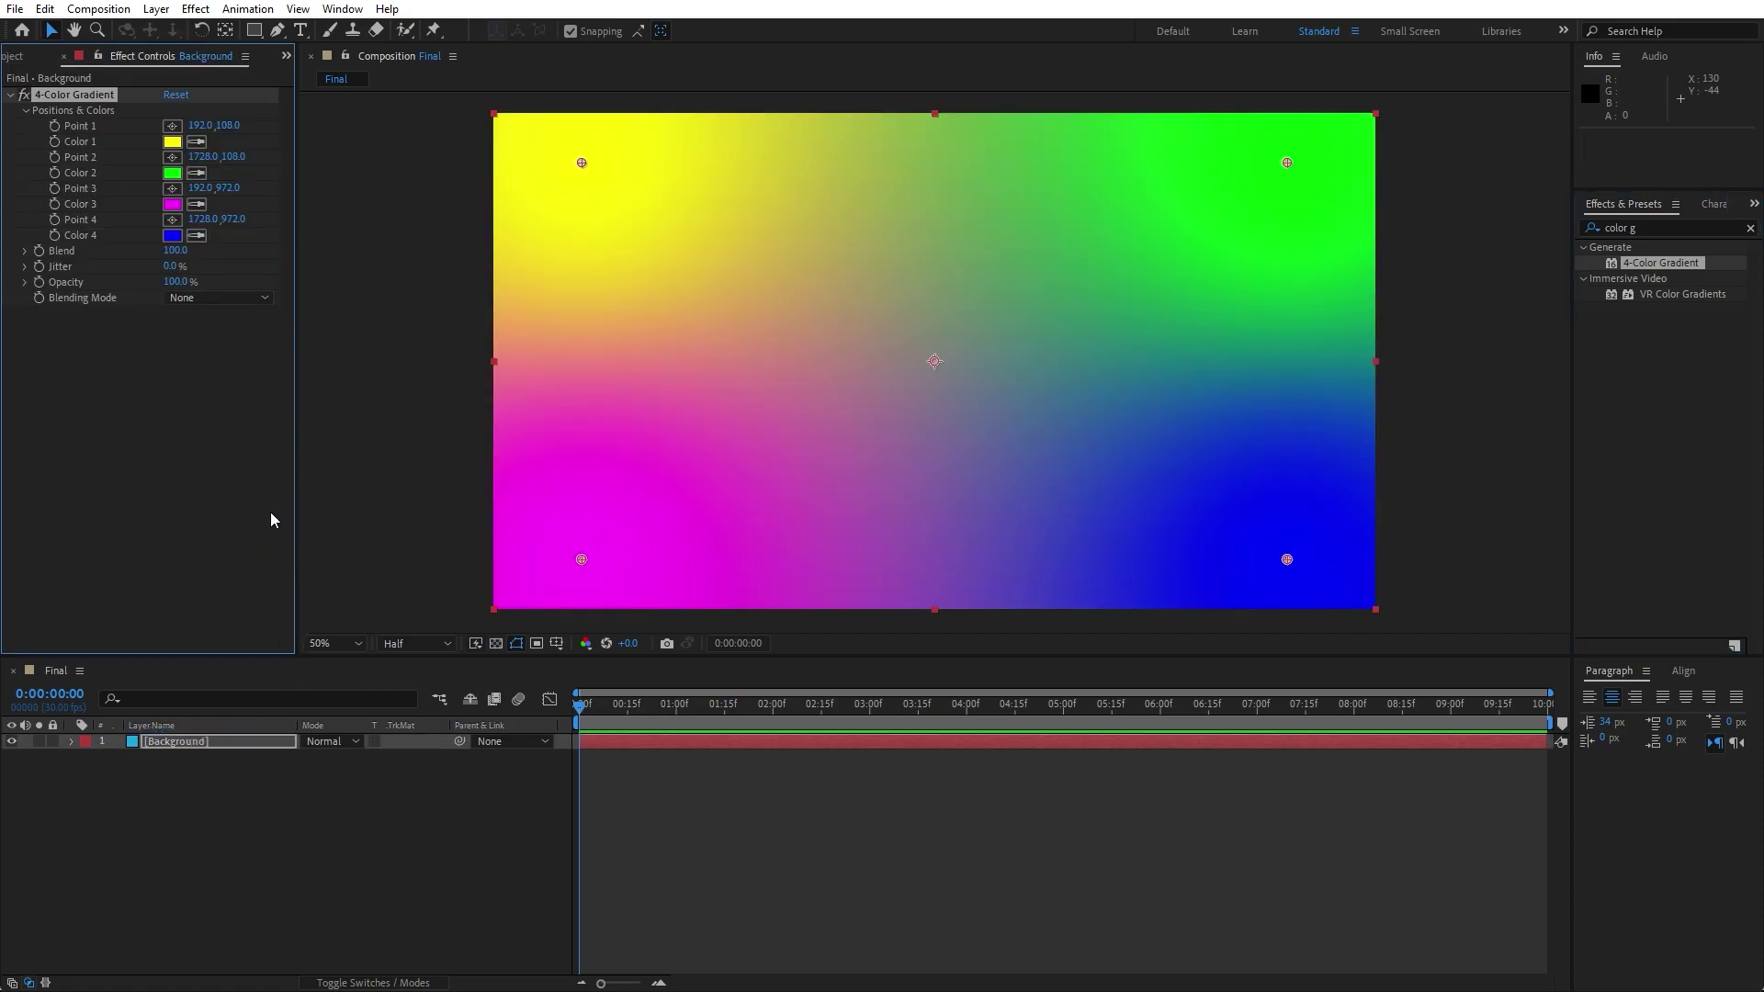
left_click(171, 145)
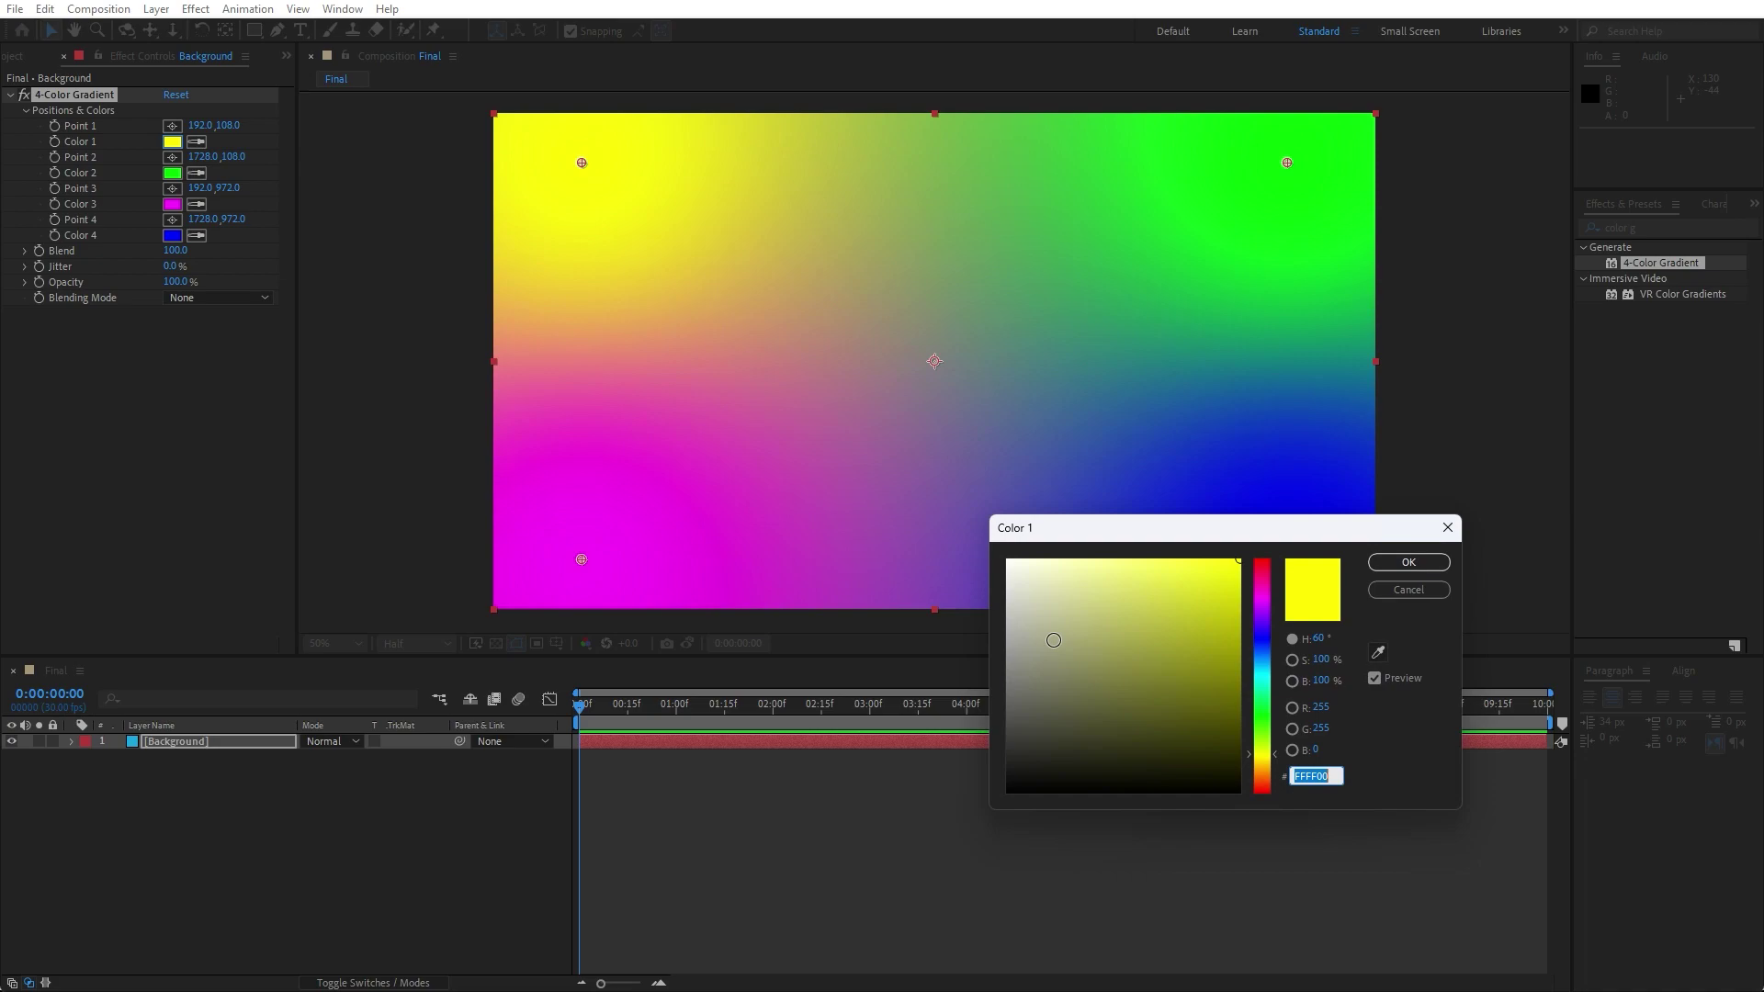
left_click_drag(1054, 639, 871, 911)
left_click_drag(1187, 526, 947, 436)
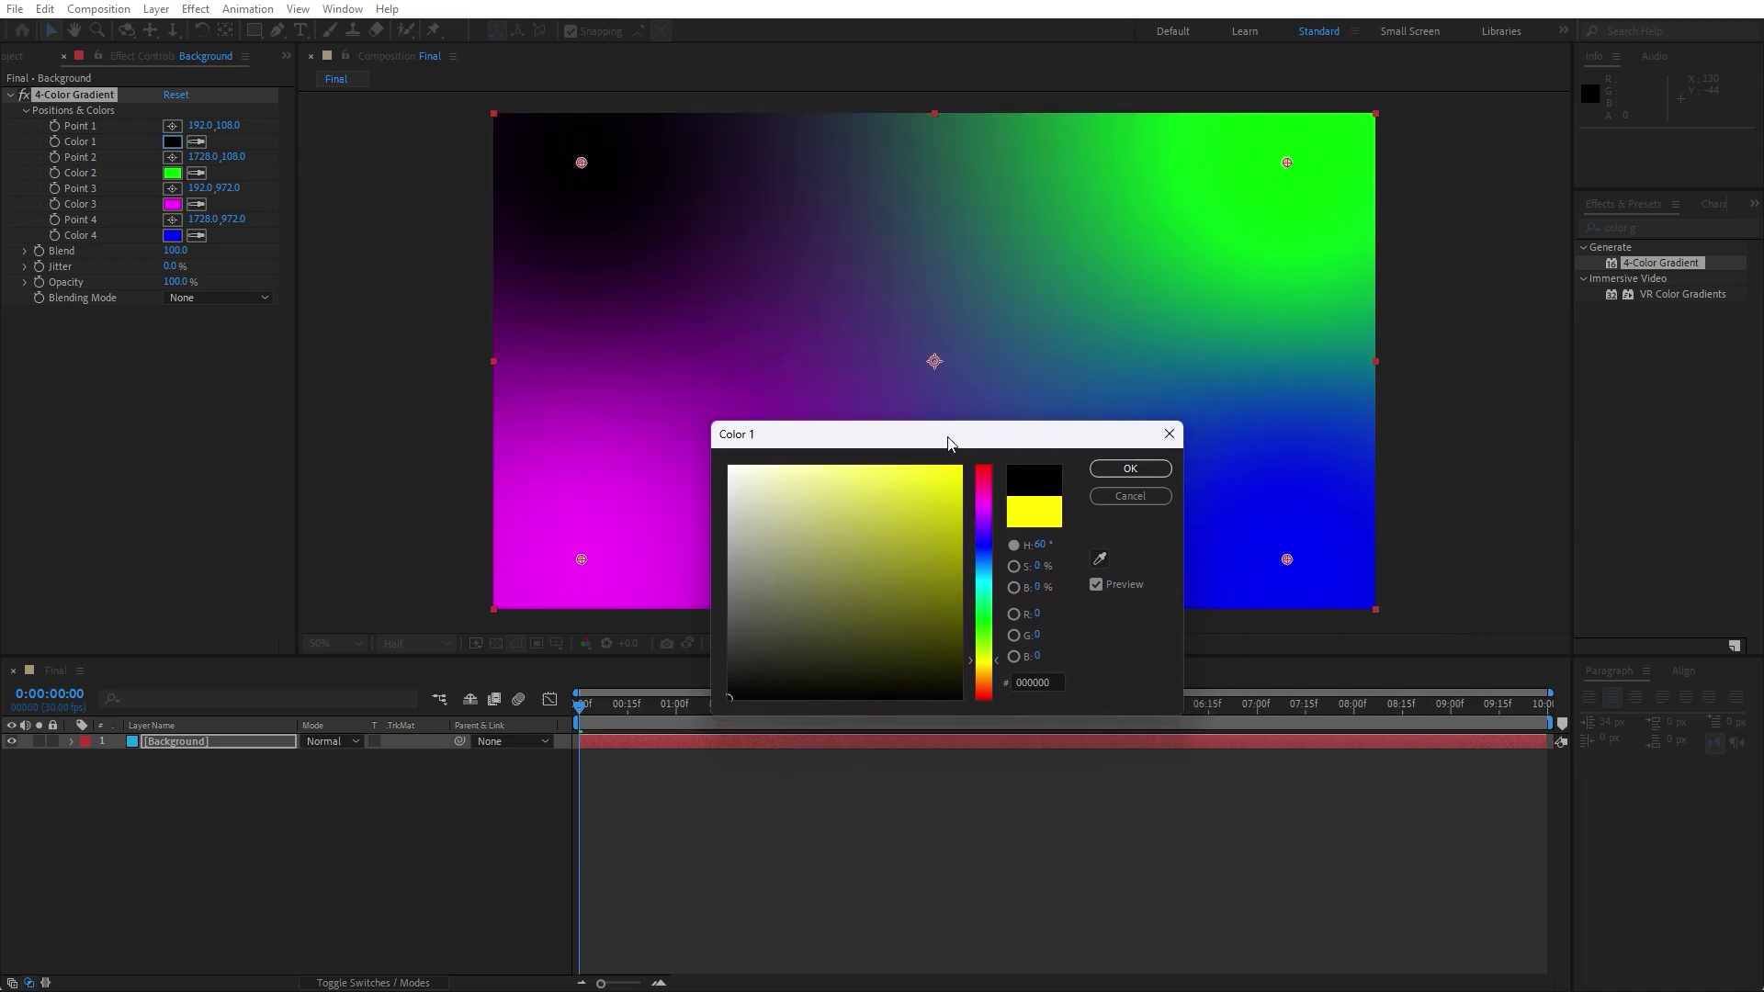
left_click(1141, 469)
Set gradient Color 2 to a very dark grey and Color 3 to 767676.
left_click(175, 174)
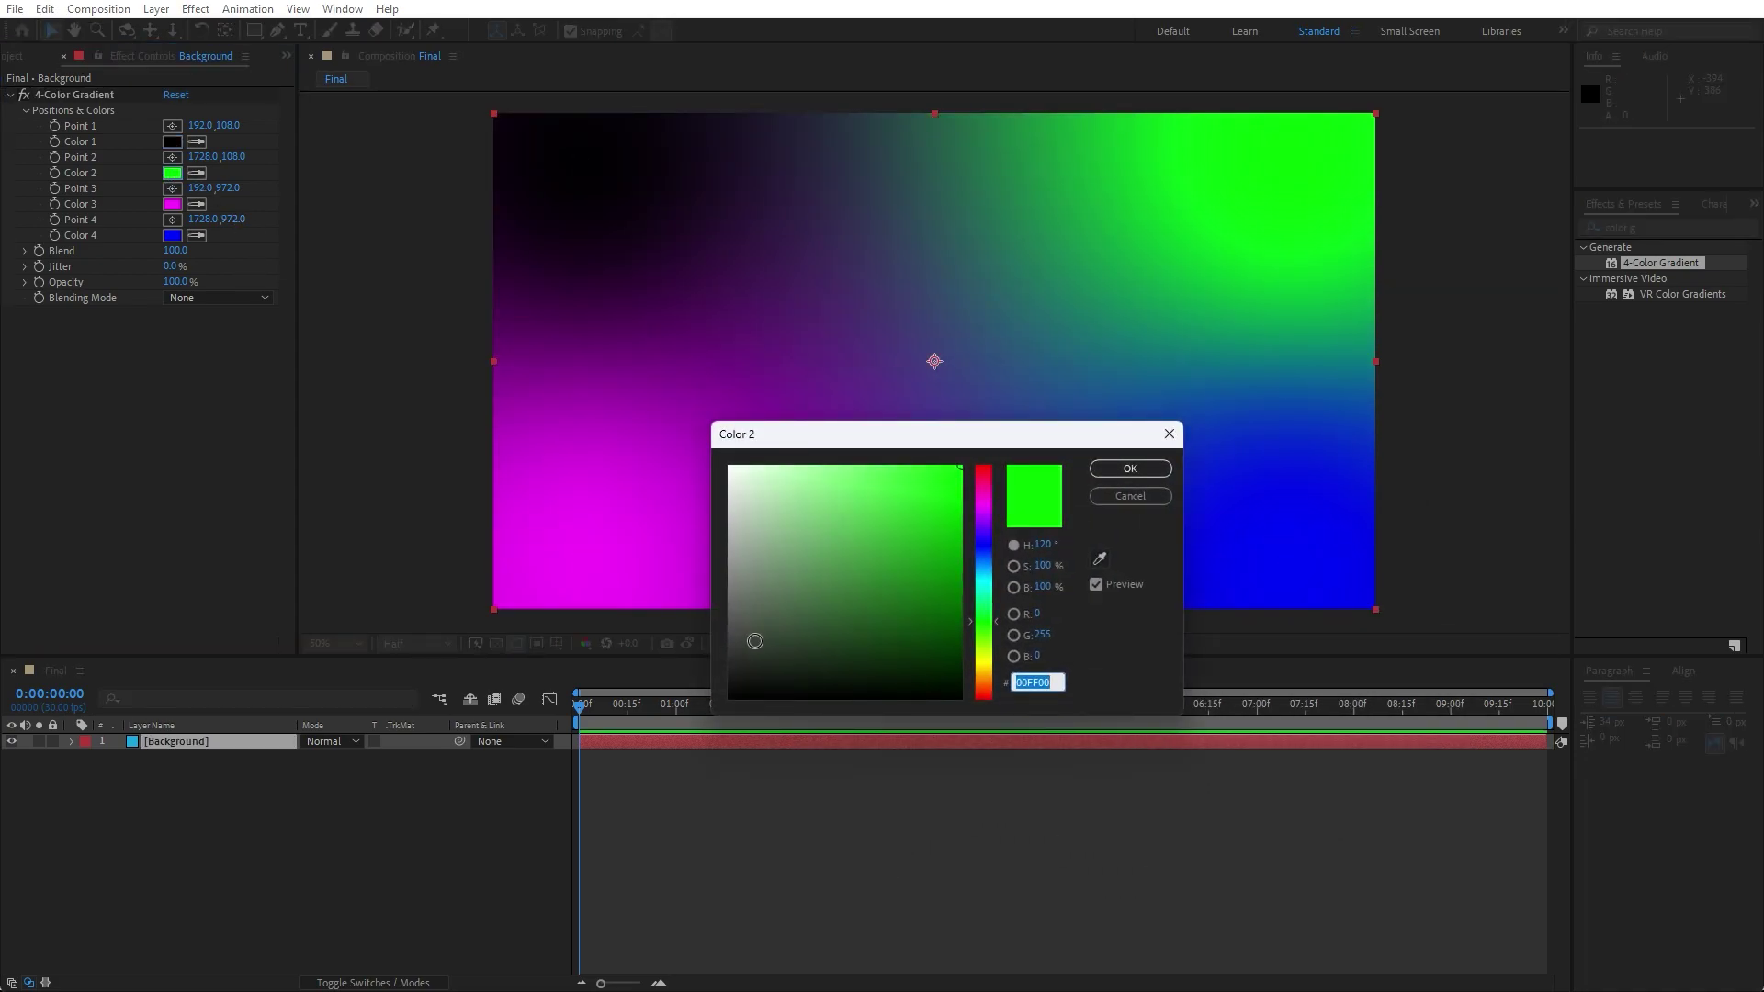
left_click_drag(748, 634, 698, 677)
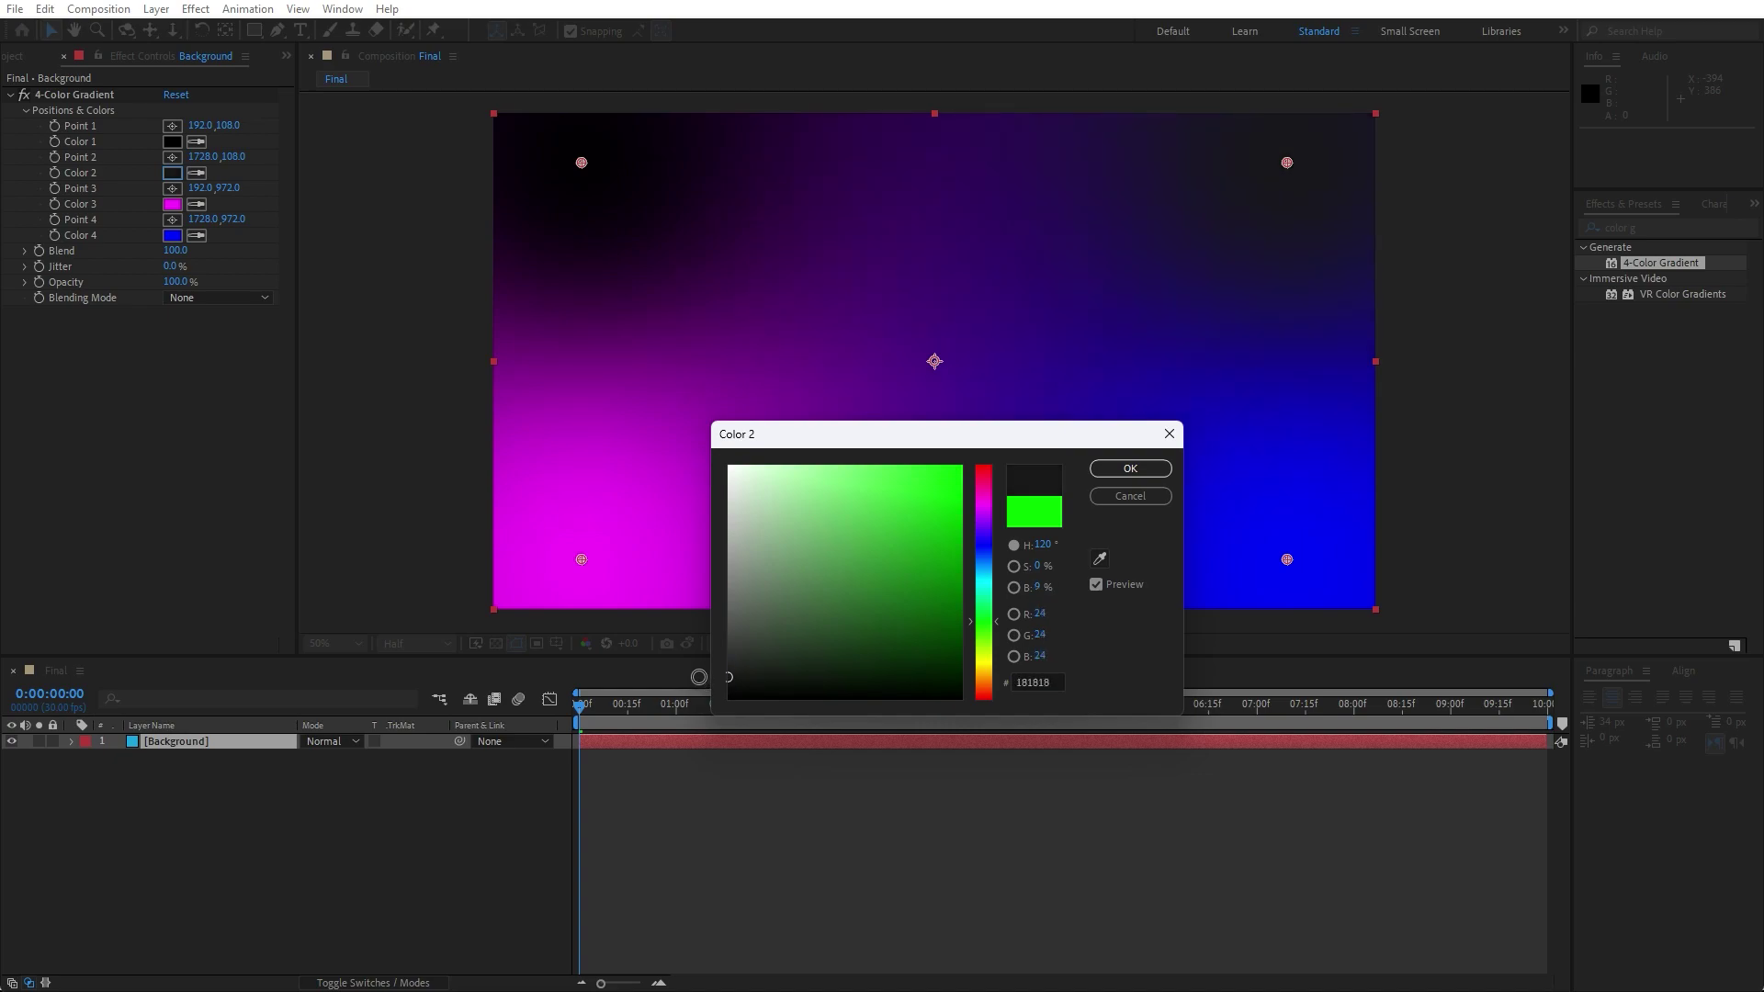
left_click(1128, 469)
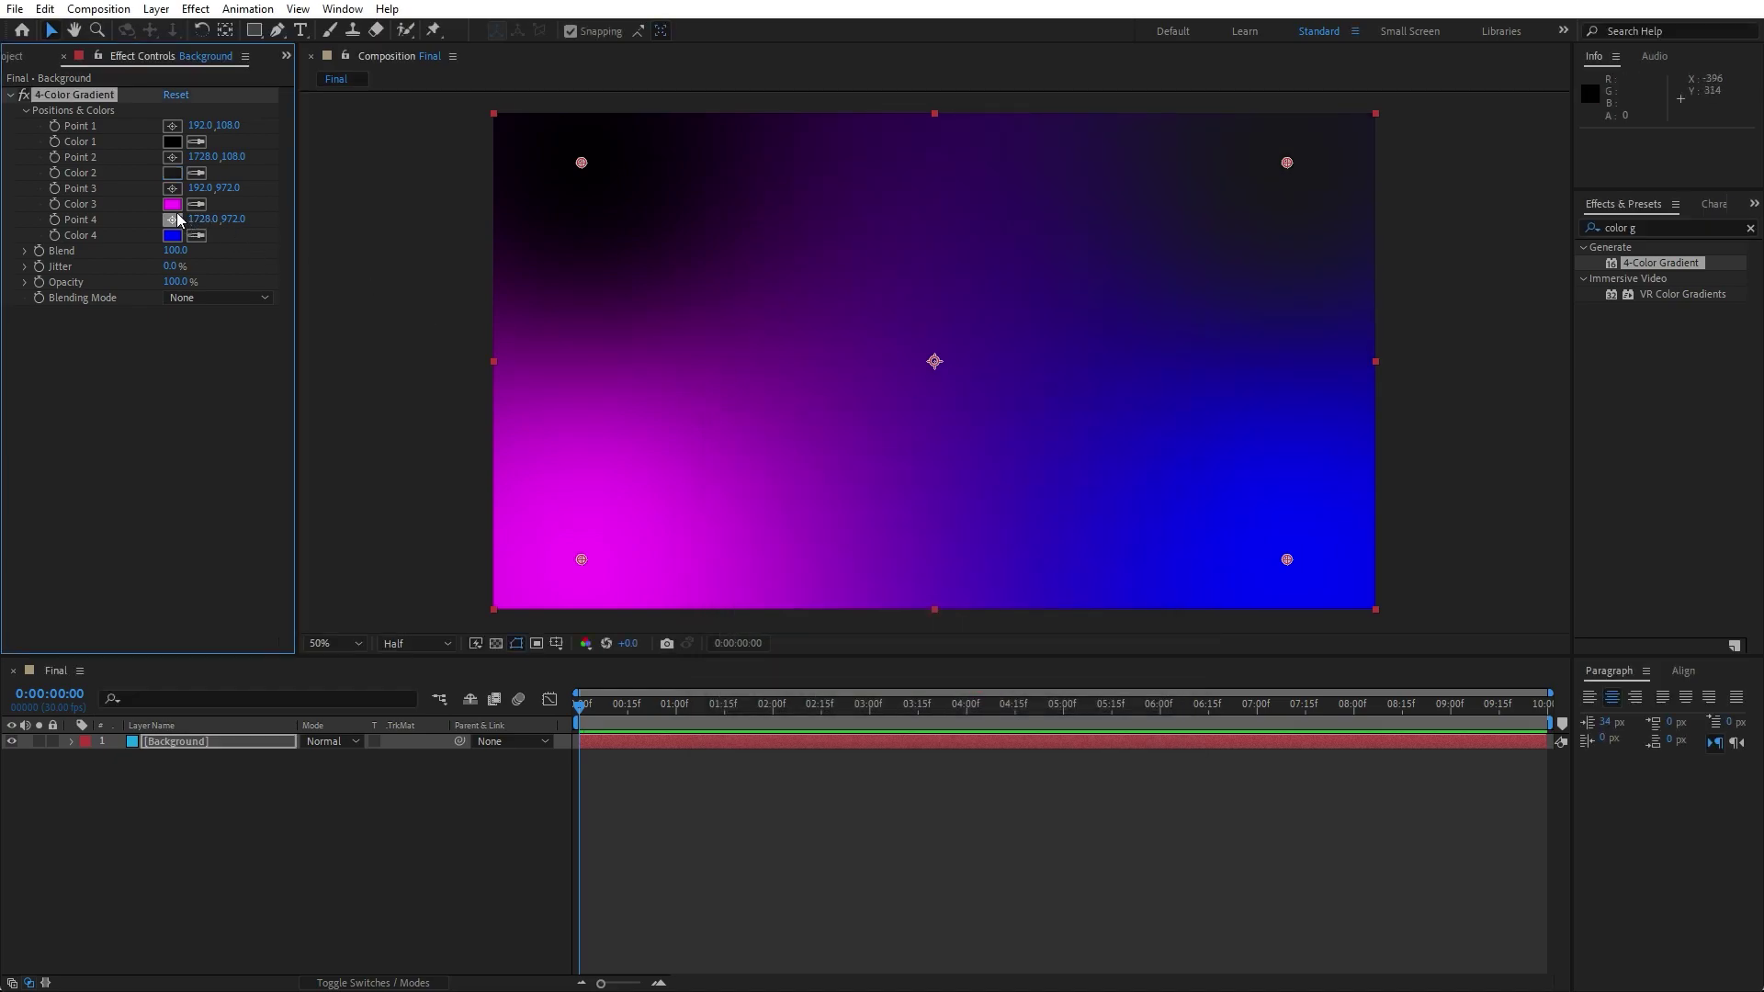
left_click(173, 205)
type("7")
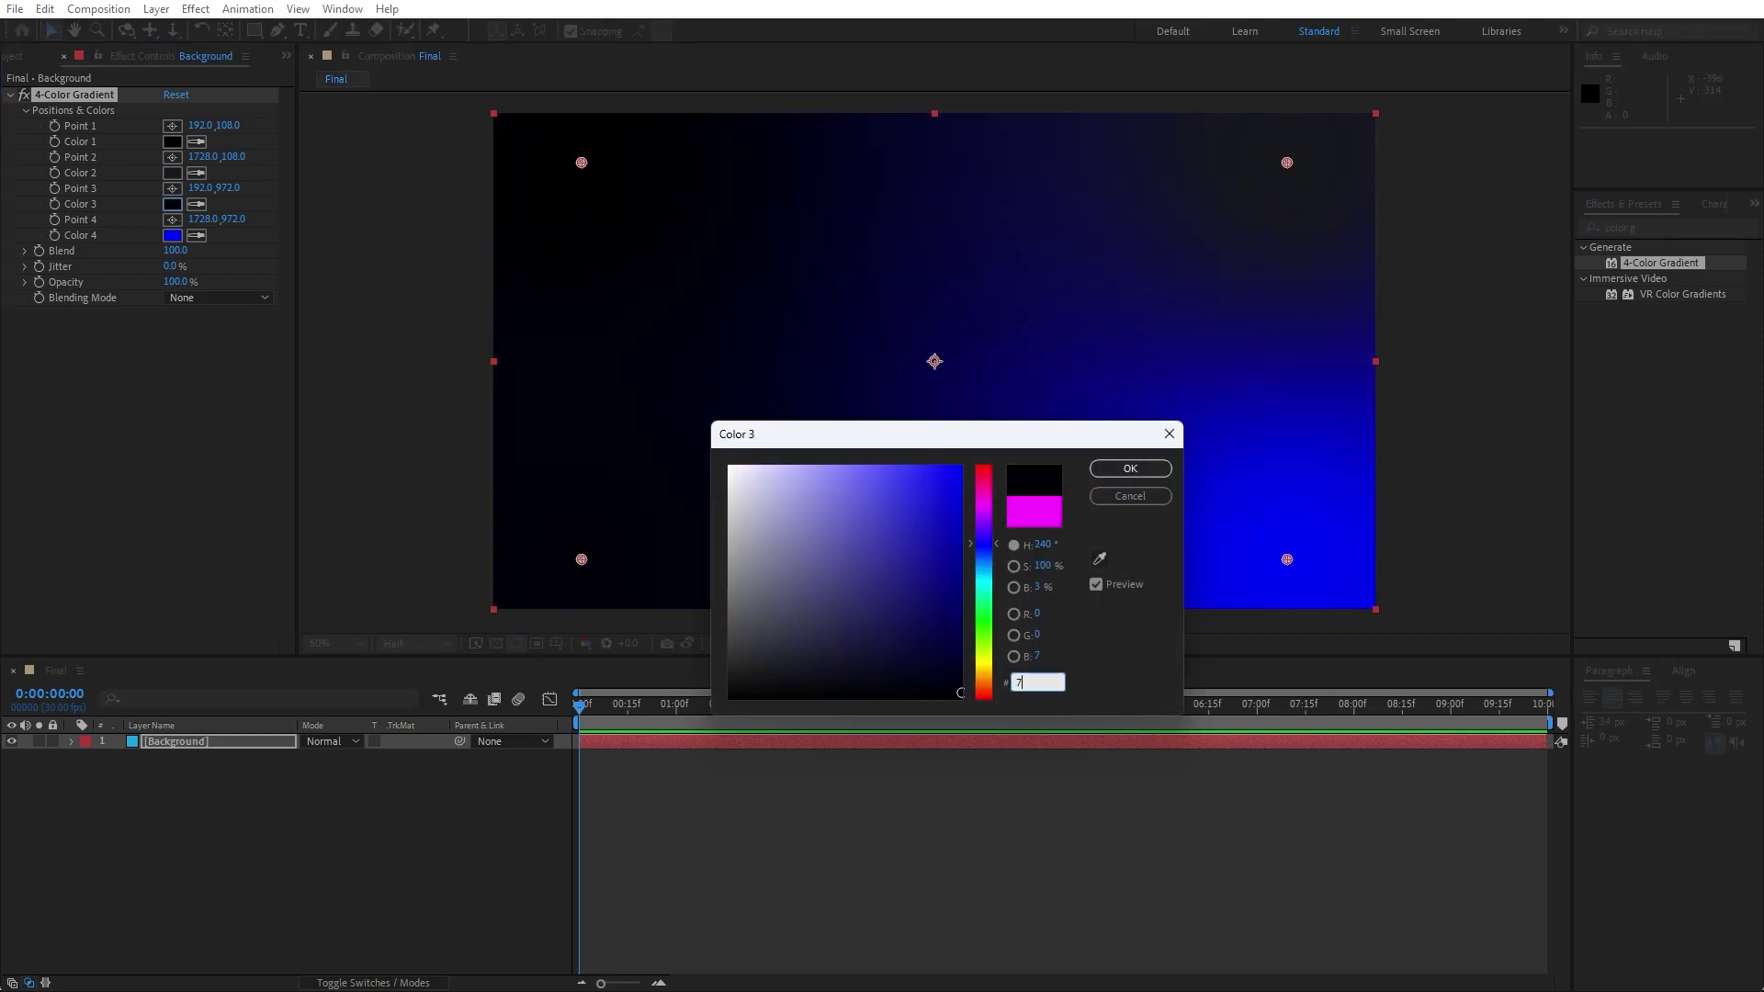
type("67676")
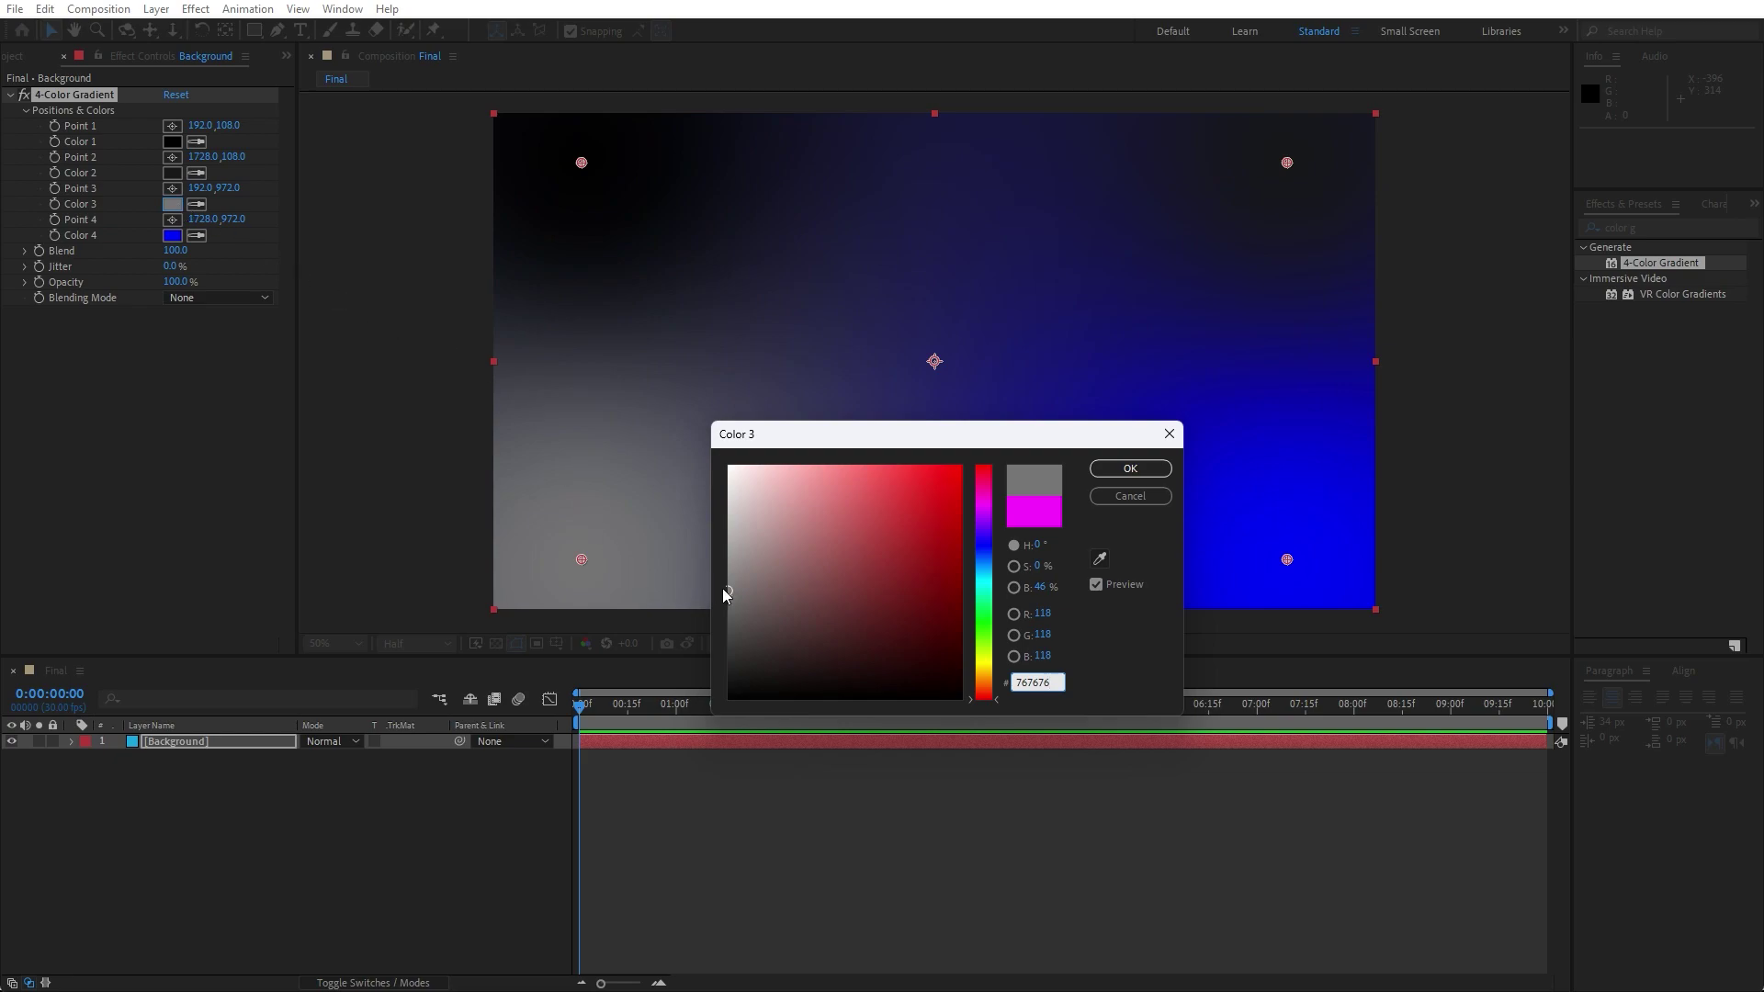
left_click(1129, 471)
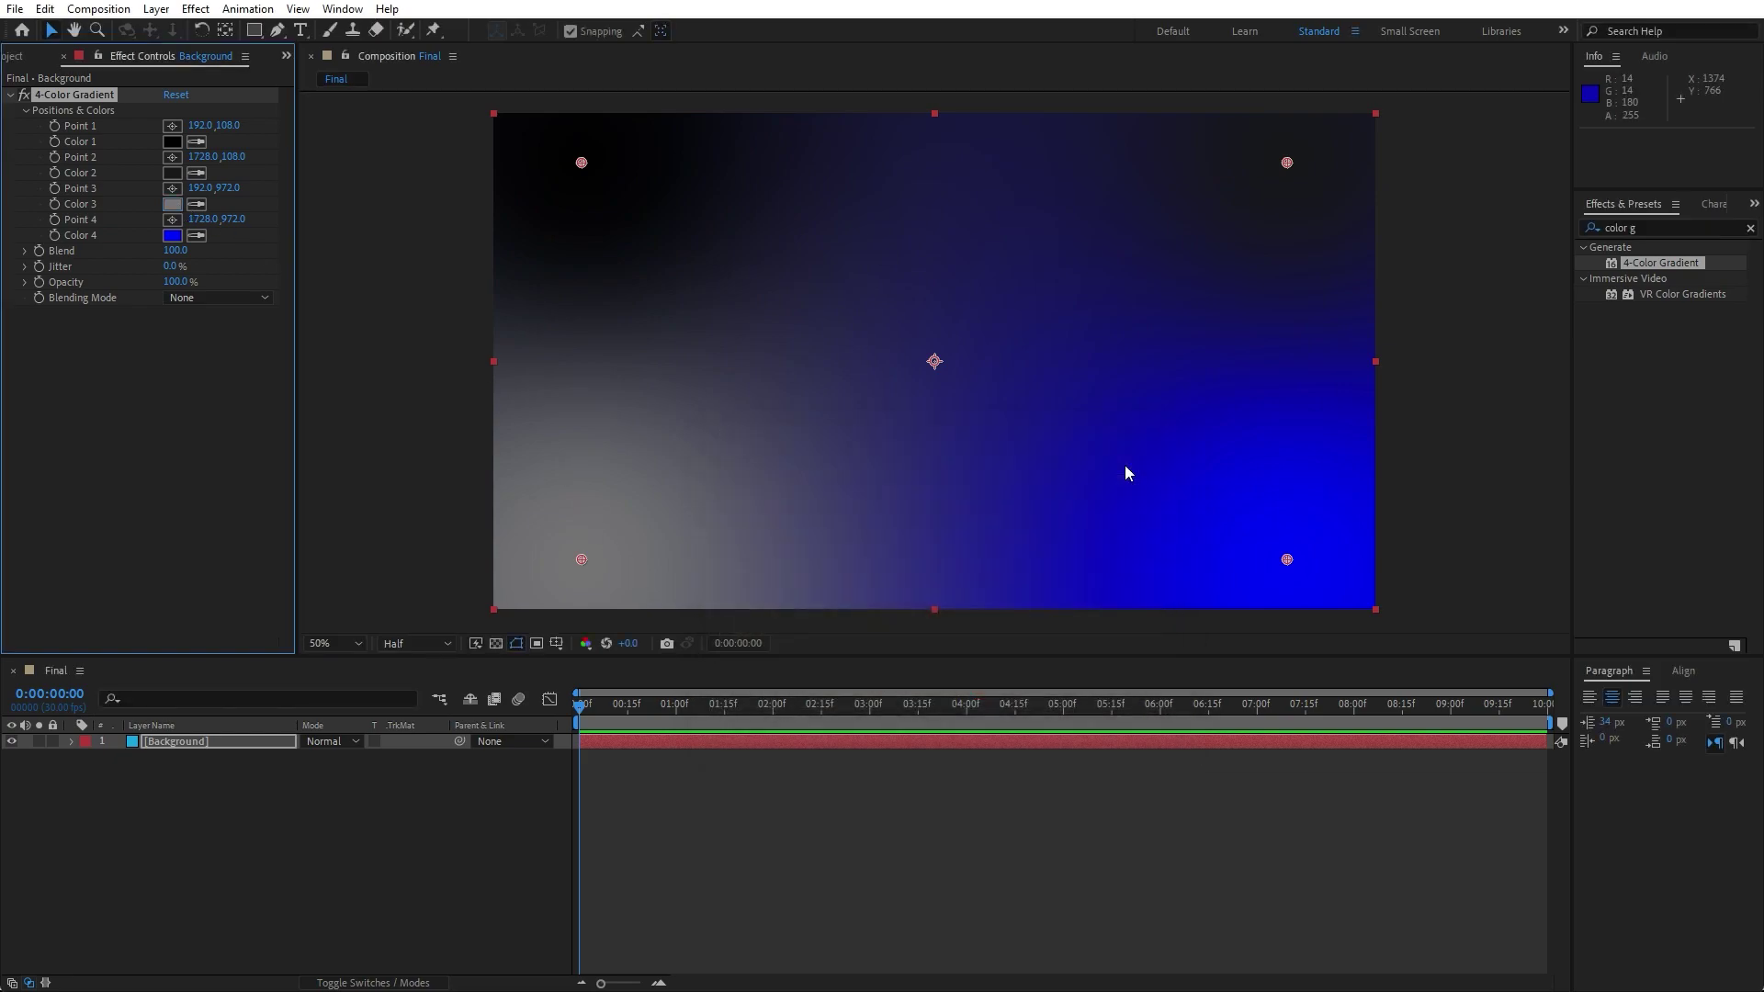
Copy Color 3's 767676 grey into gradient Color 4.
left_click(196, 236)
left_click(173, 204)
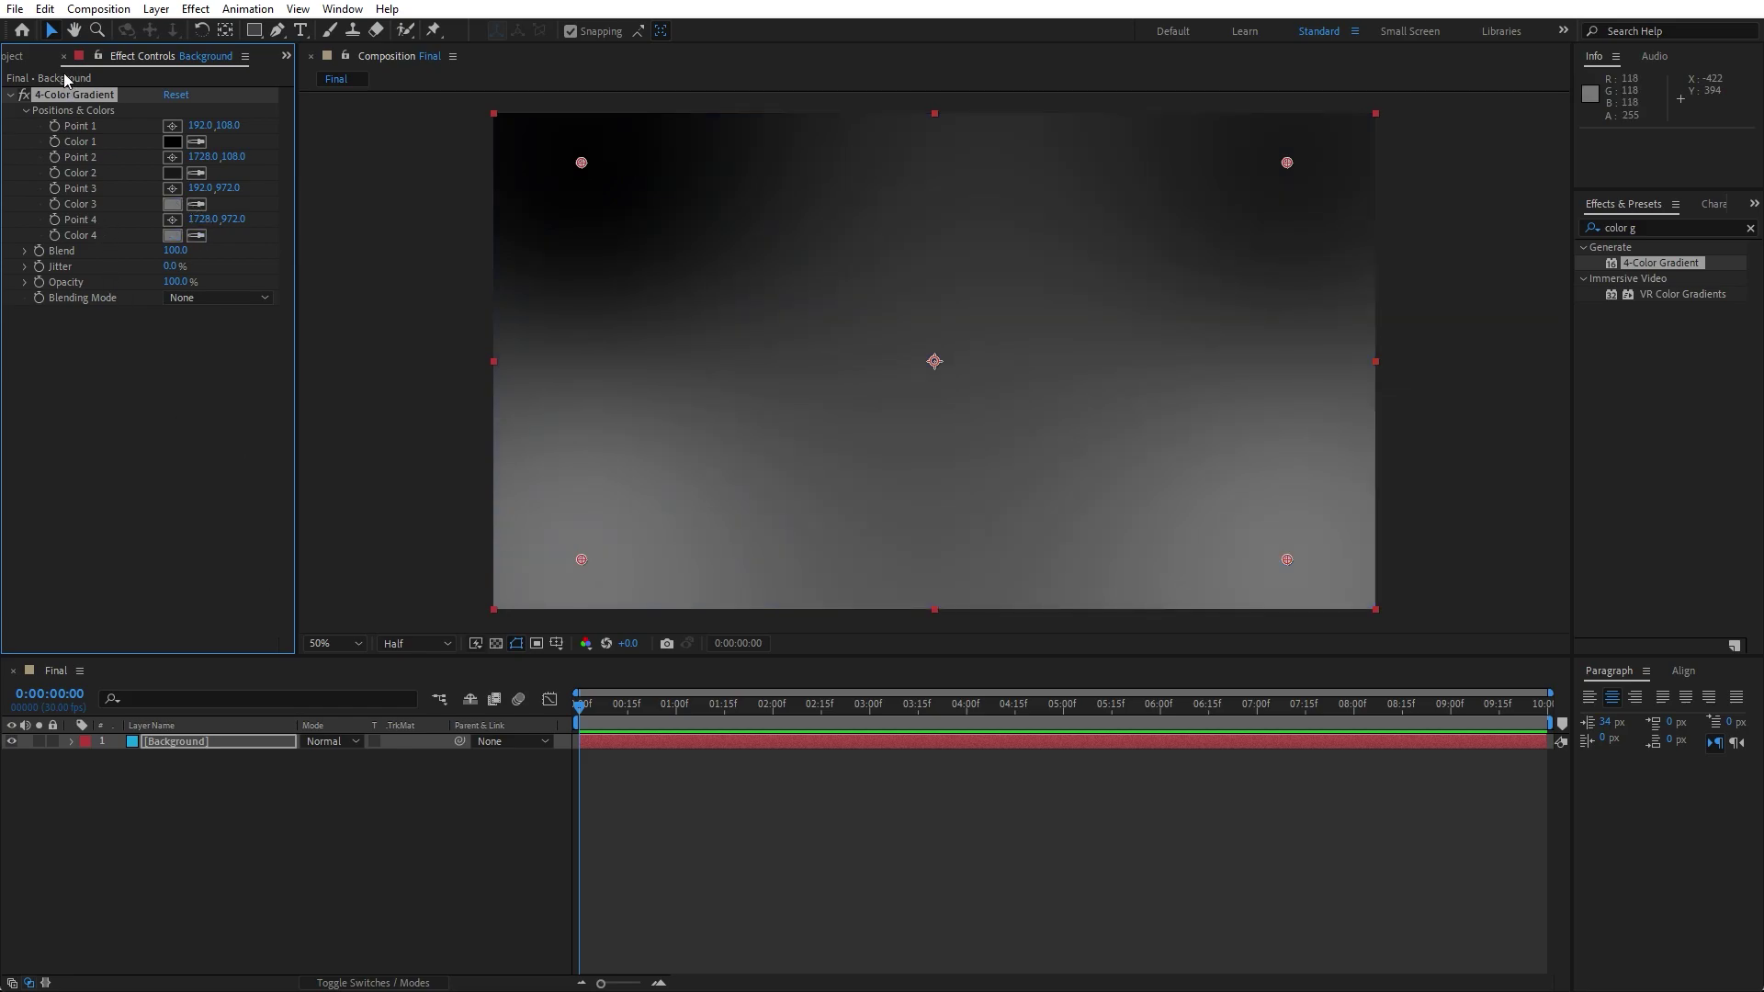
left_click(63, 57)
left_click(362, 841)
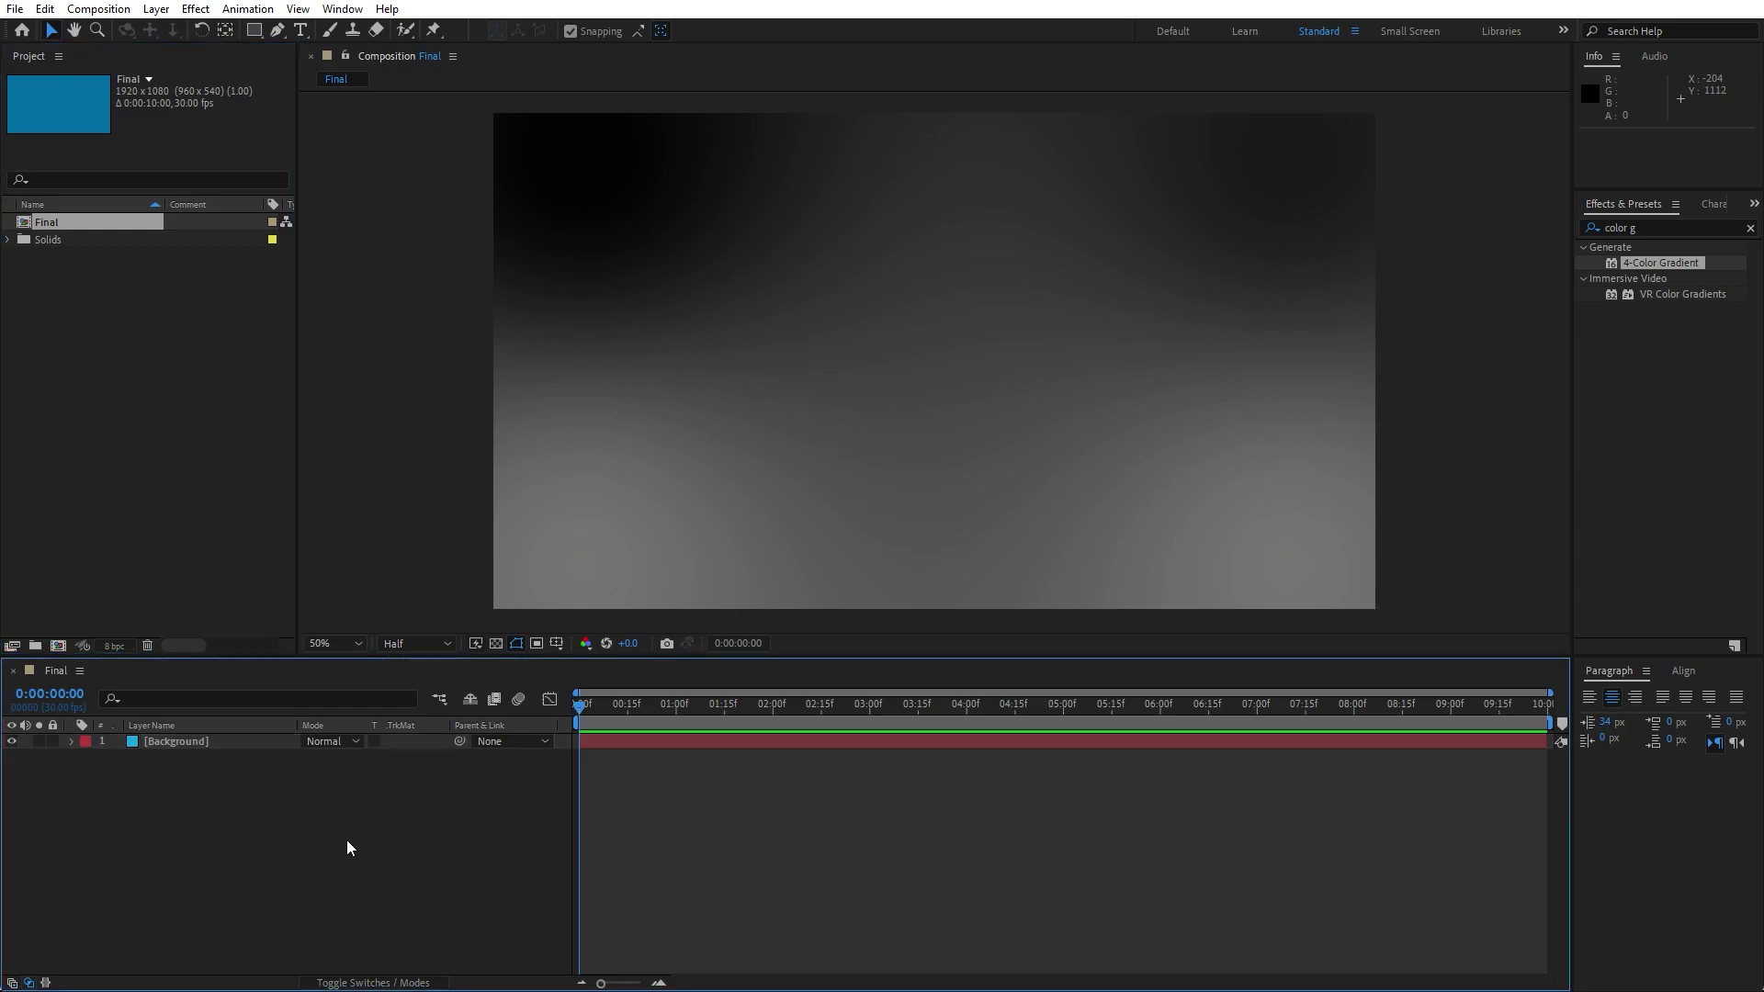
Add an adjustment layer above Background and name it Waves.
right_click(346, 840)
mouse_move(393, 612)
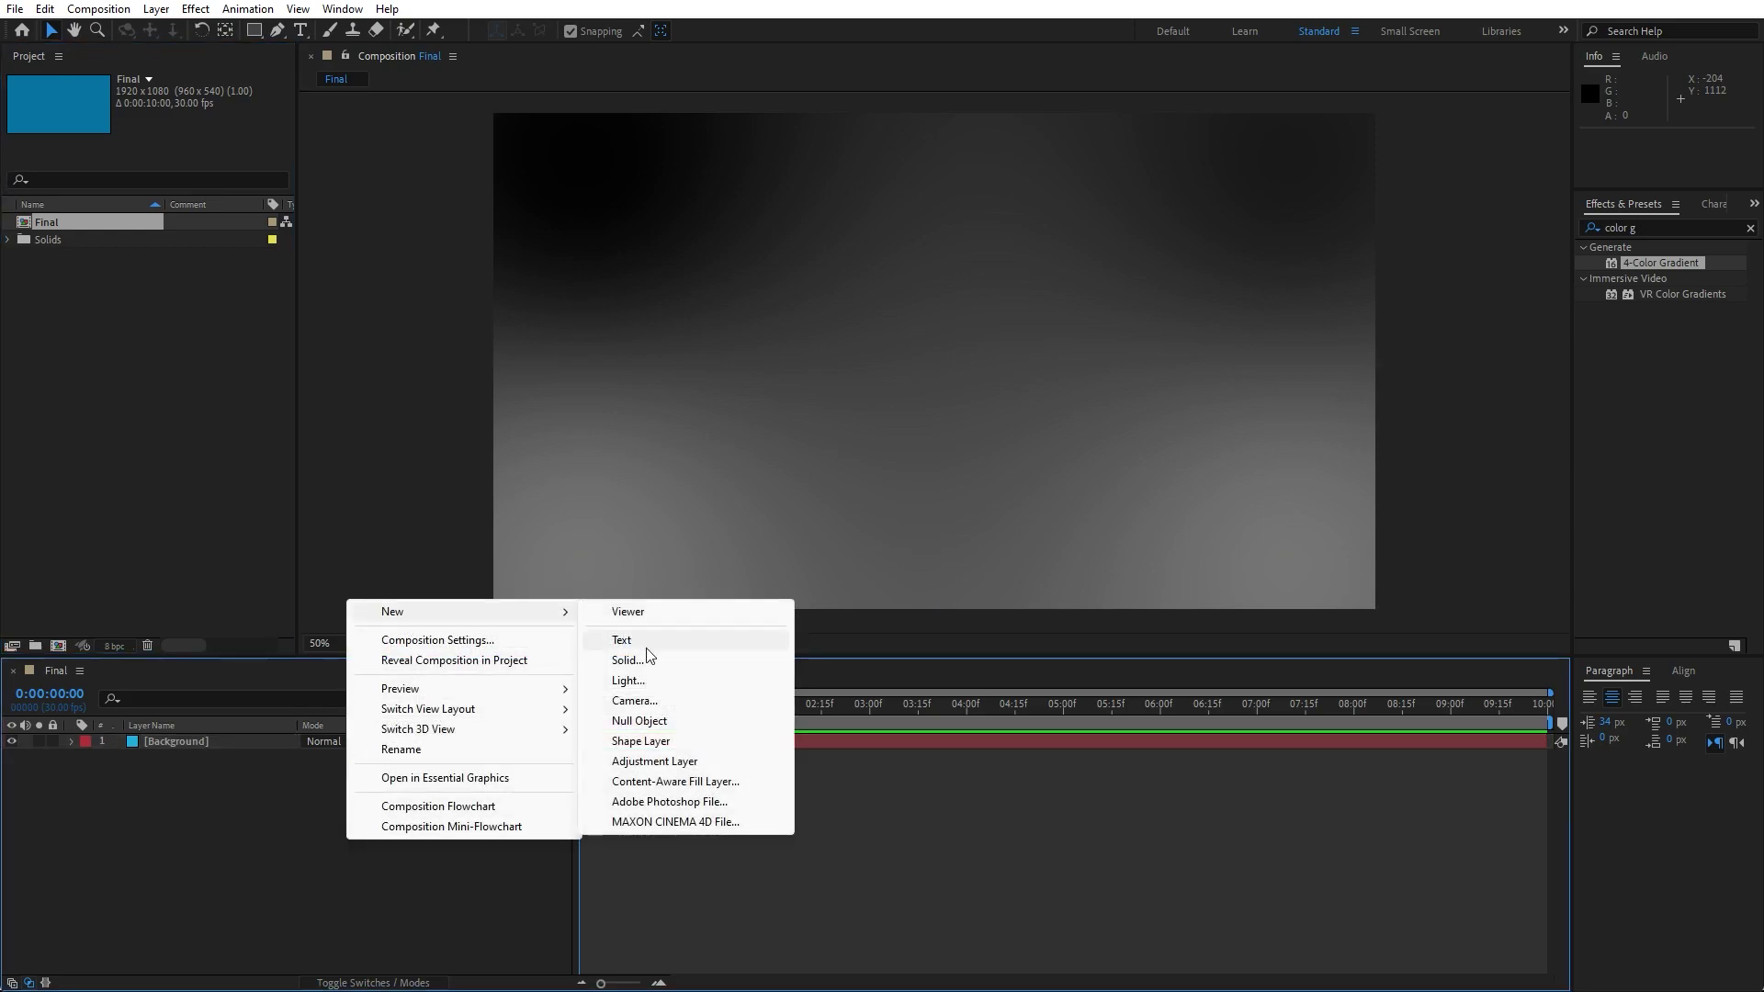
left_click(669, 761)
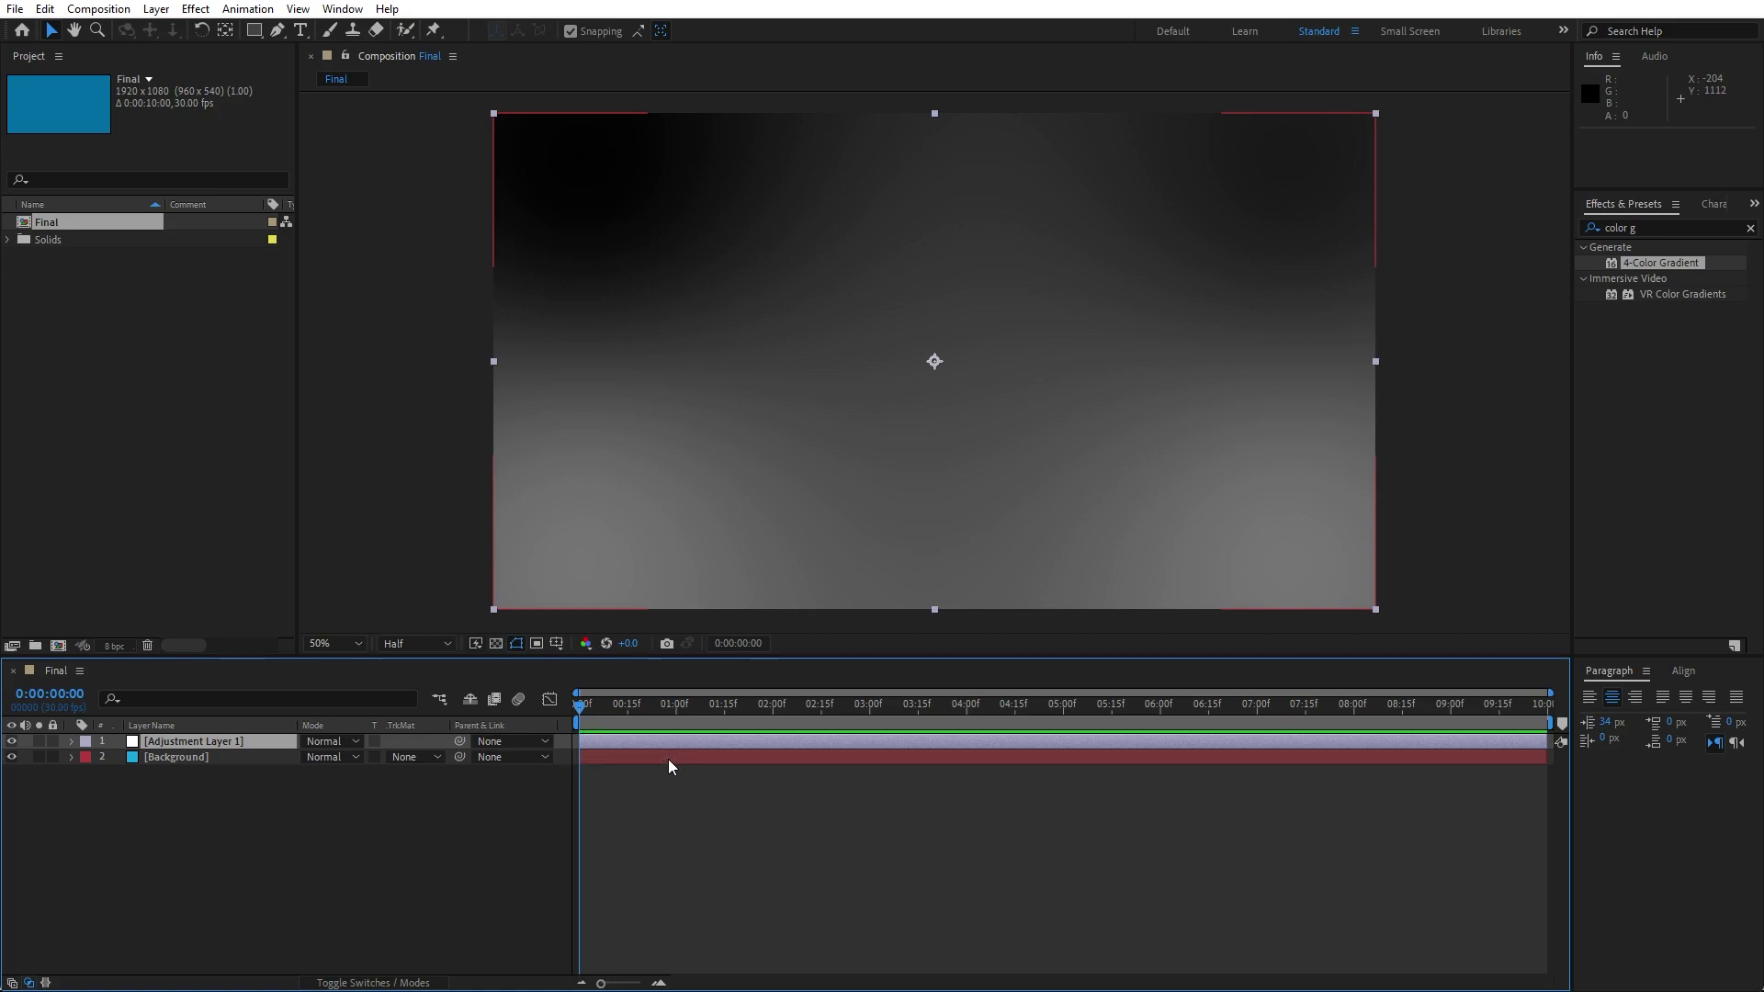
key("Return")
type("Waves")
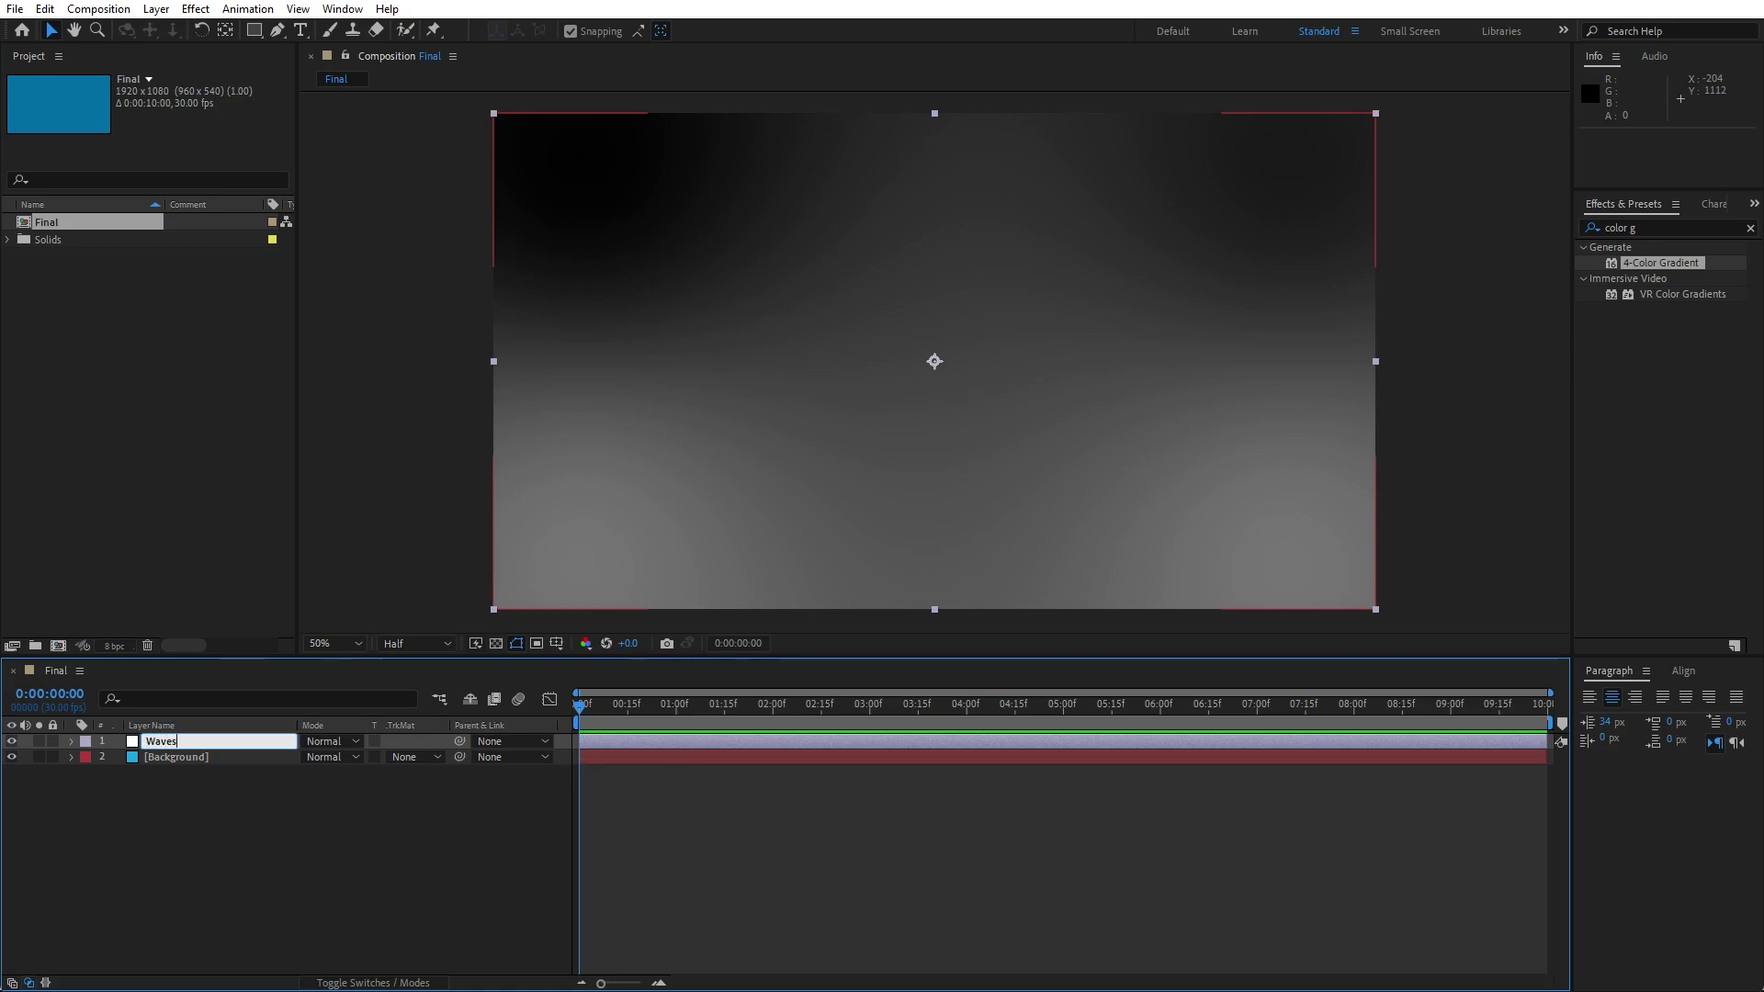
left_click(239, 818)
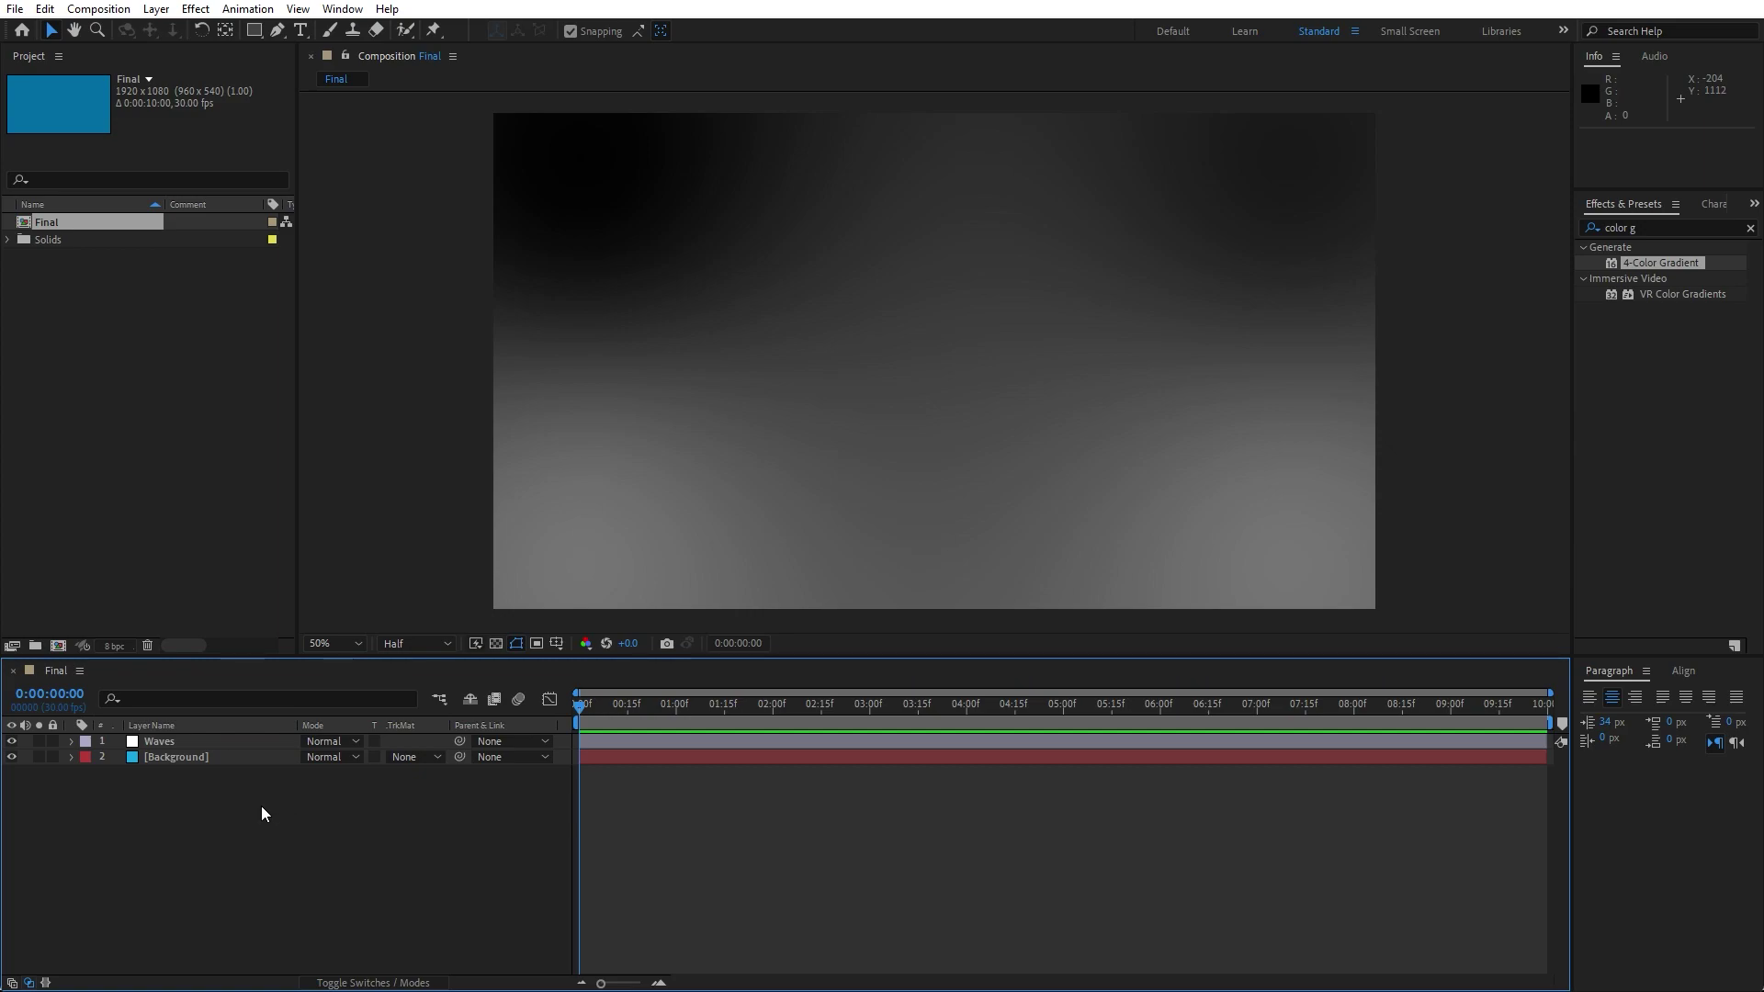
left_click(175, 743)
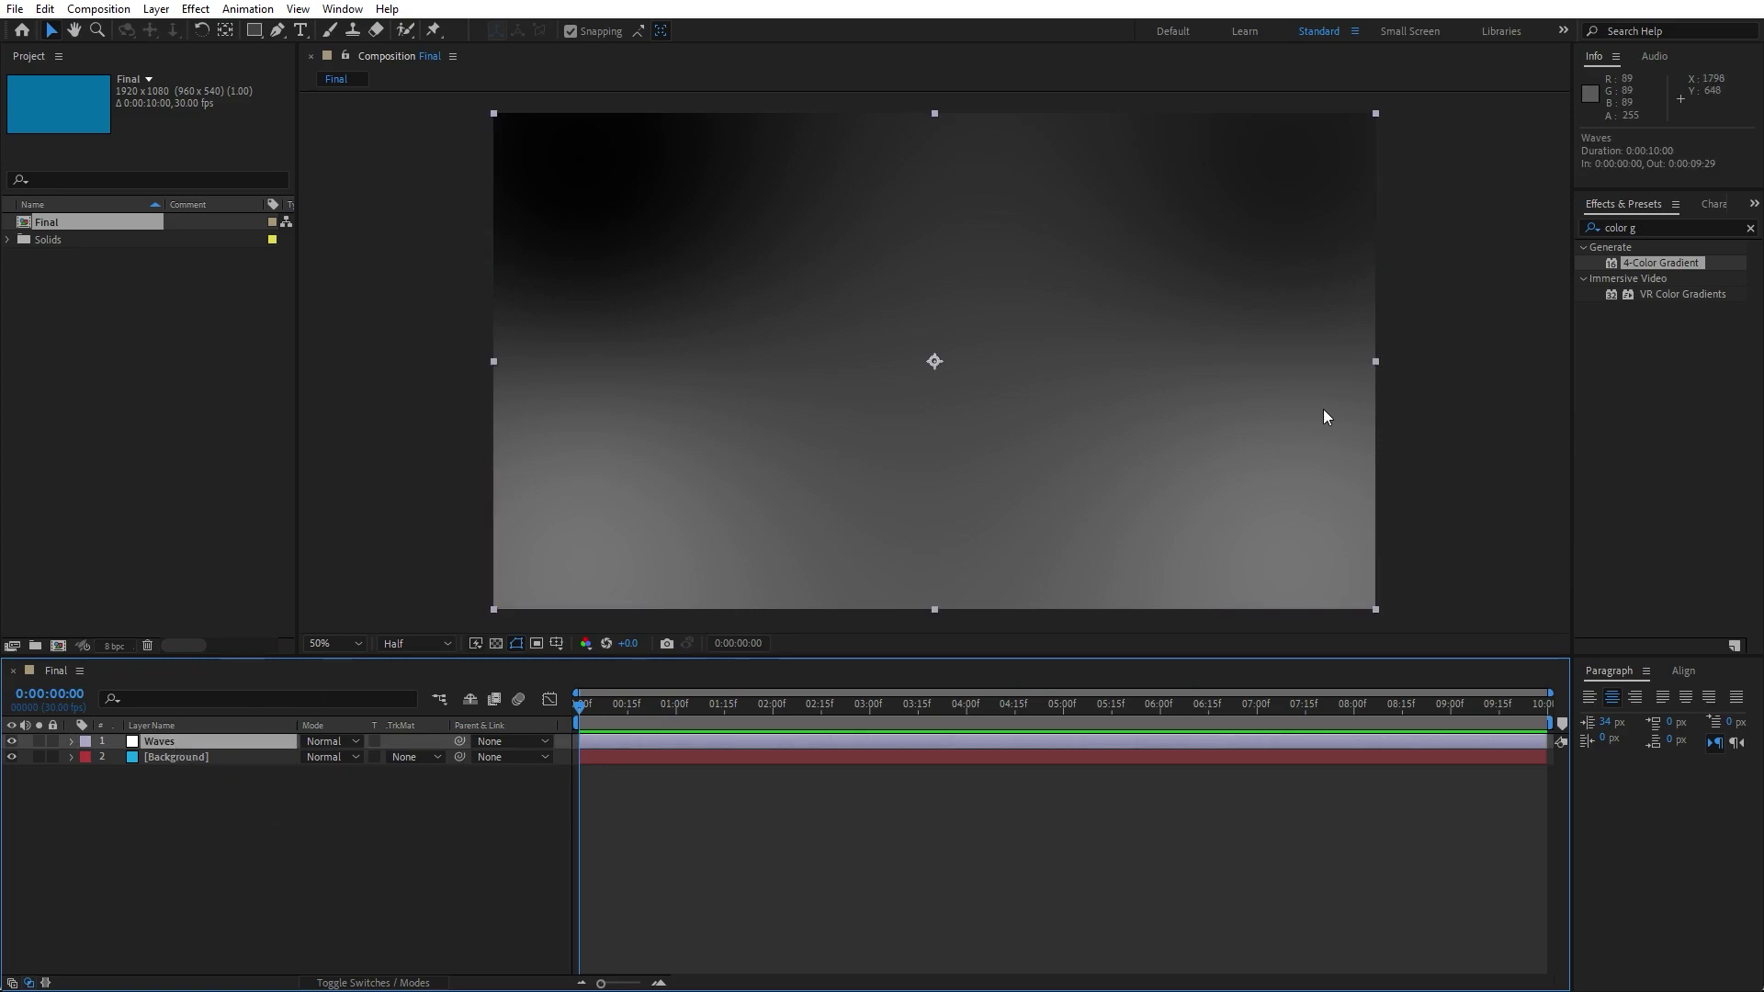
Apply Motion Tile to Waves with Output Width and Height 700 and Mirror Edges on.
left_click(1663, 227)
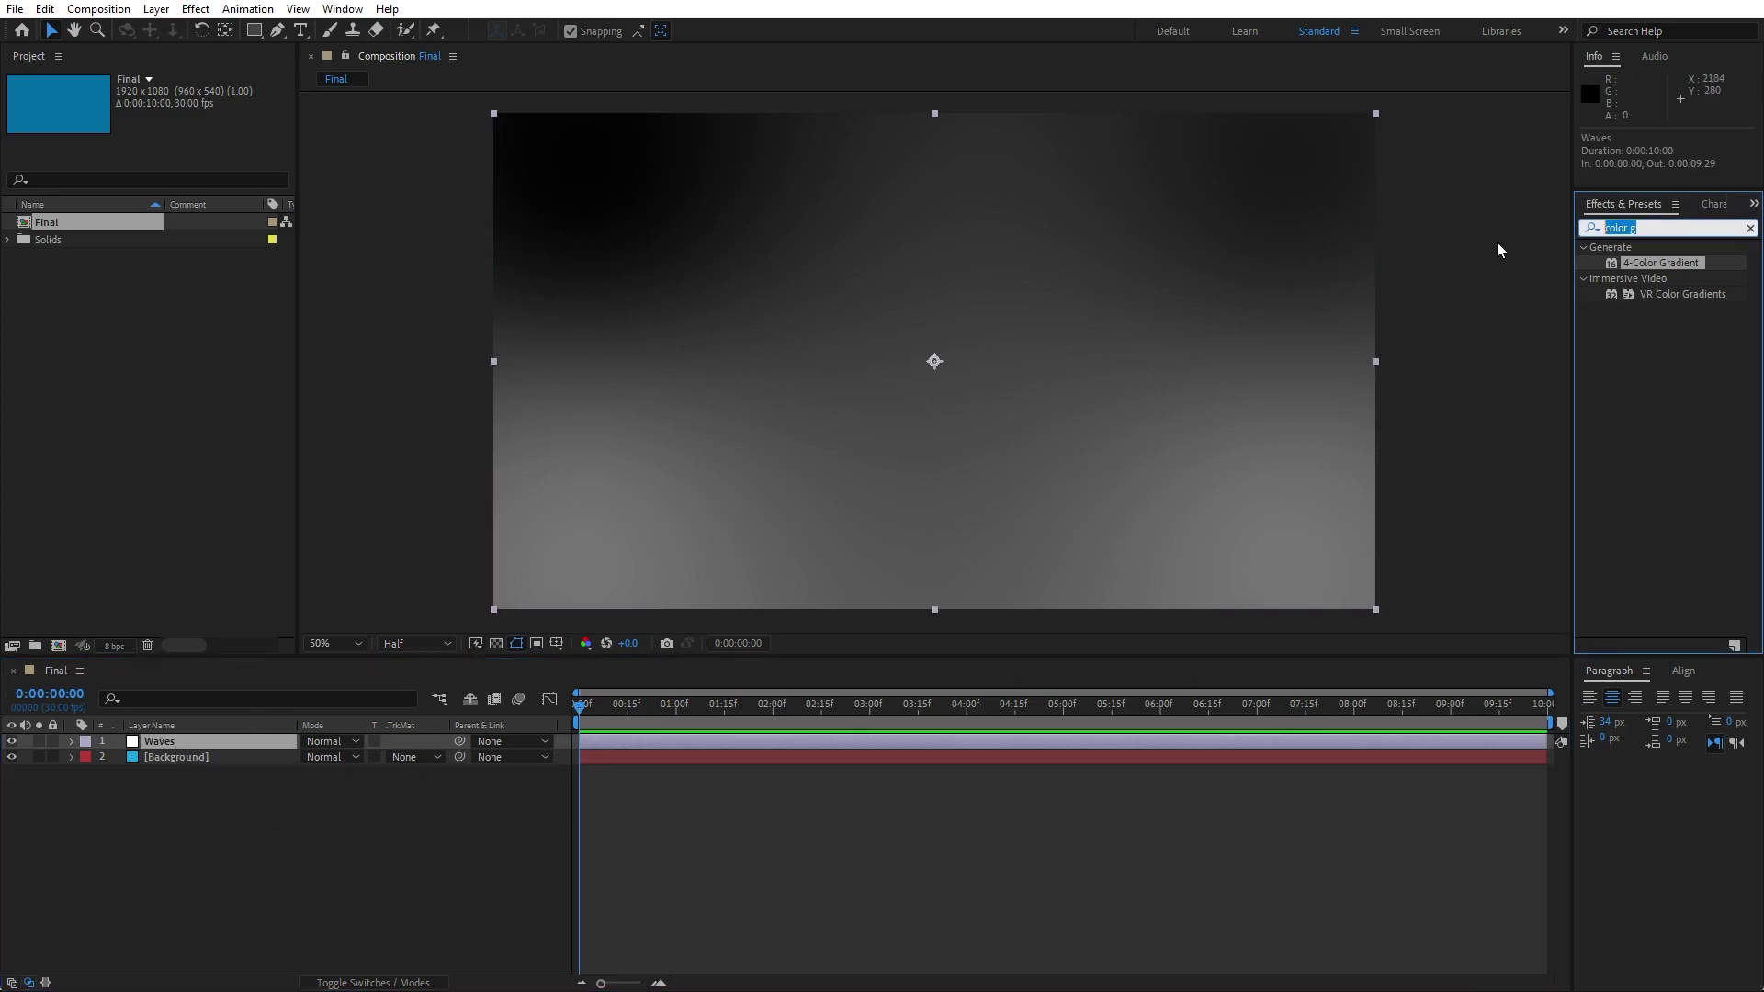
type("motion ti")
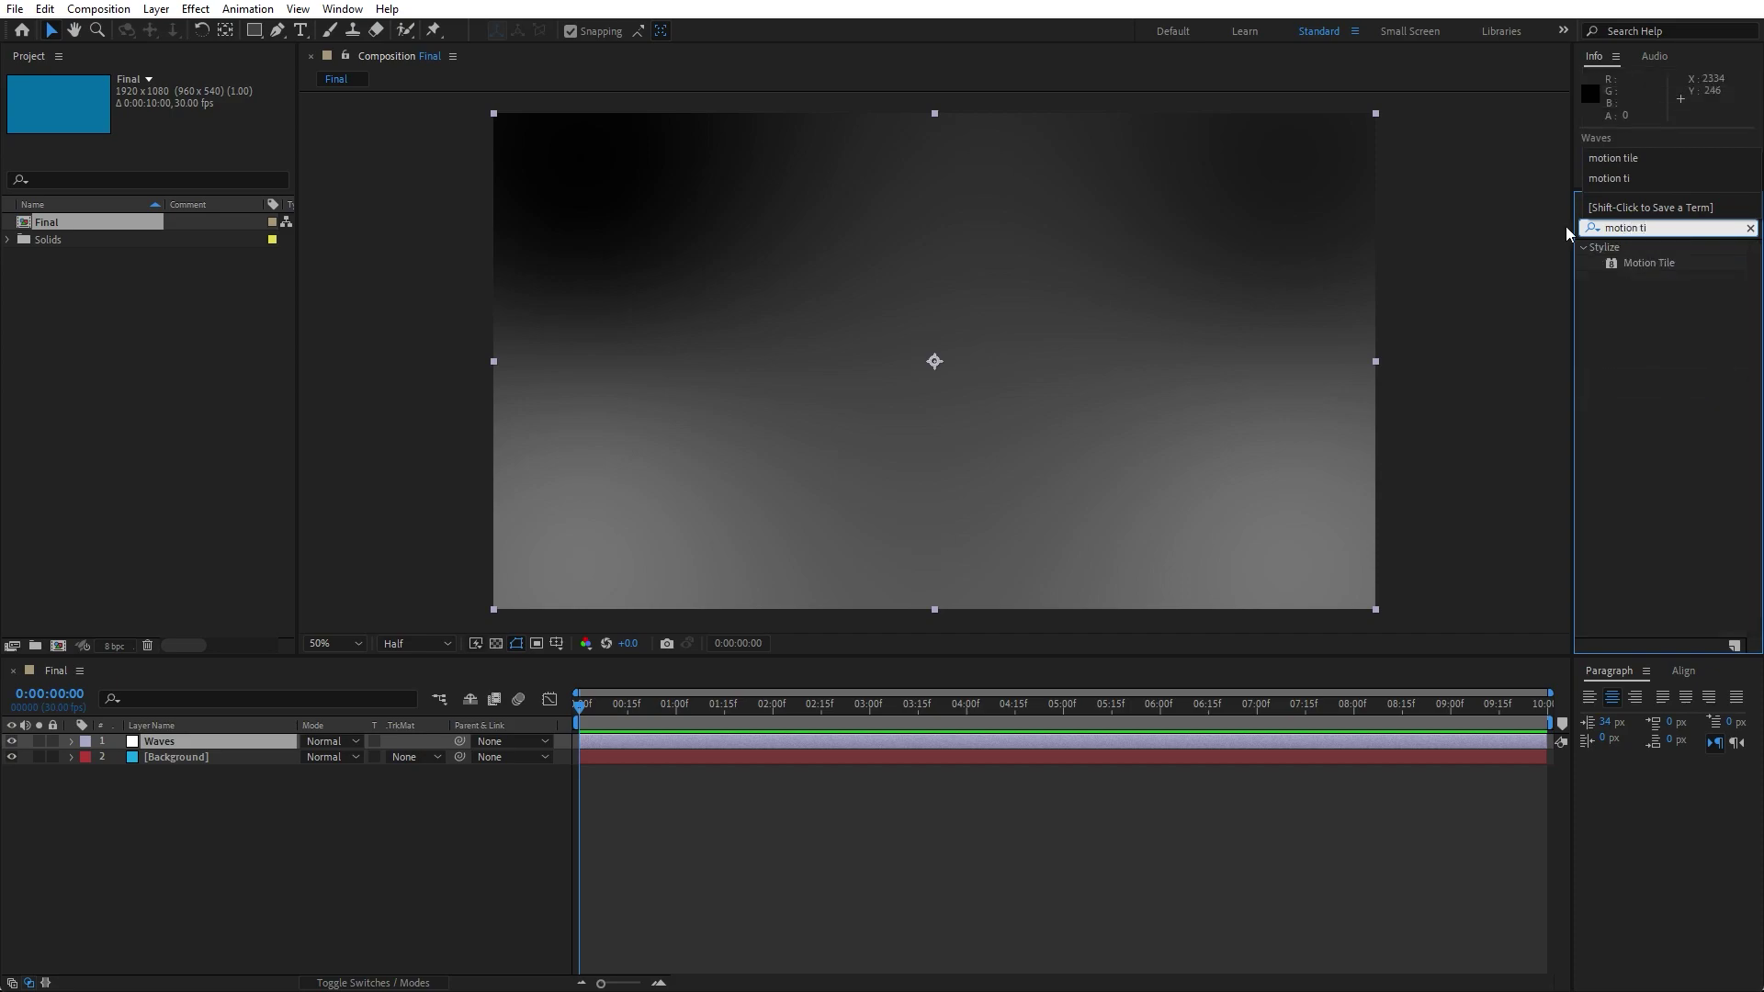
left_click_drag(1646, 264, 201, 744)
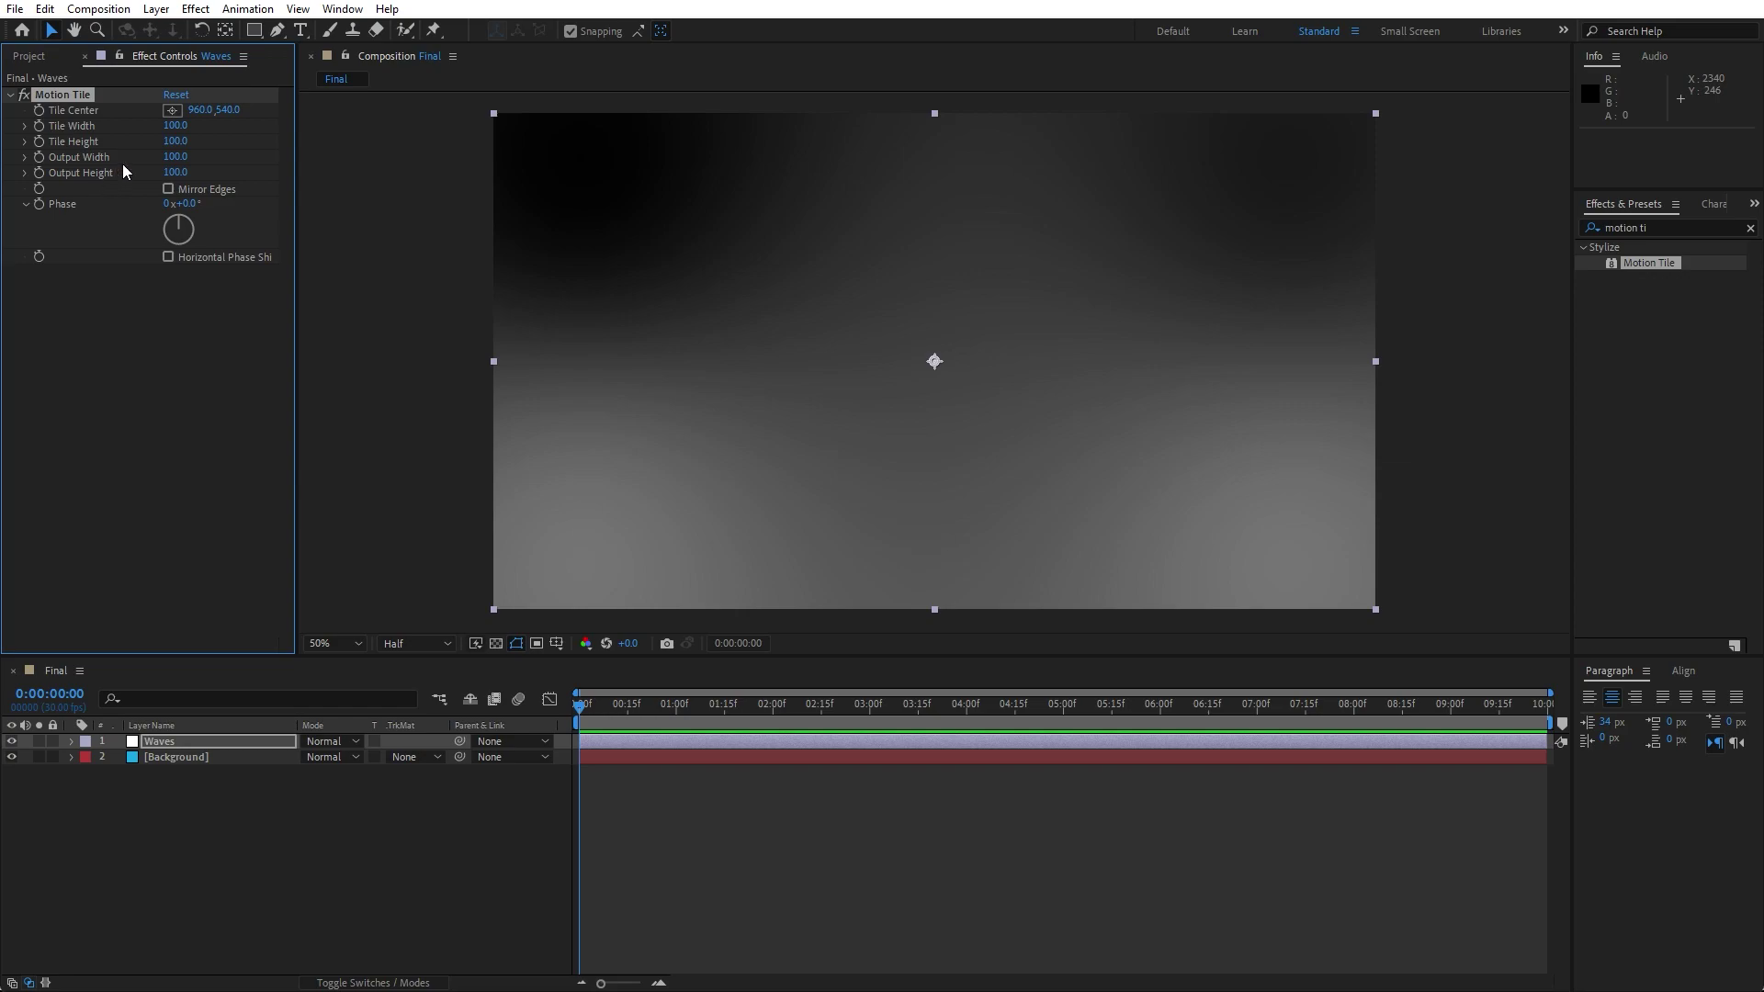
left_click(172, 158)
type("700")
key("Return")
left_click(185, 171)
type("700")
key("Return")
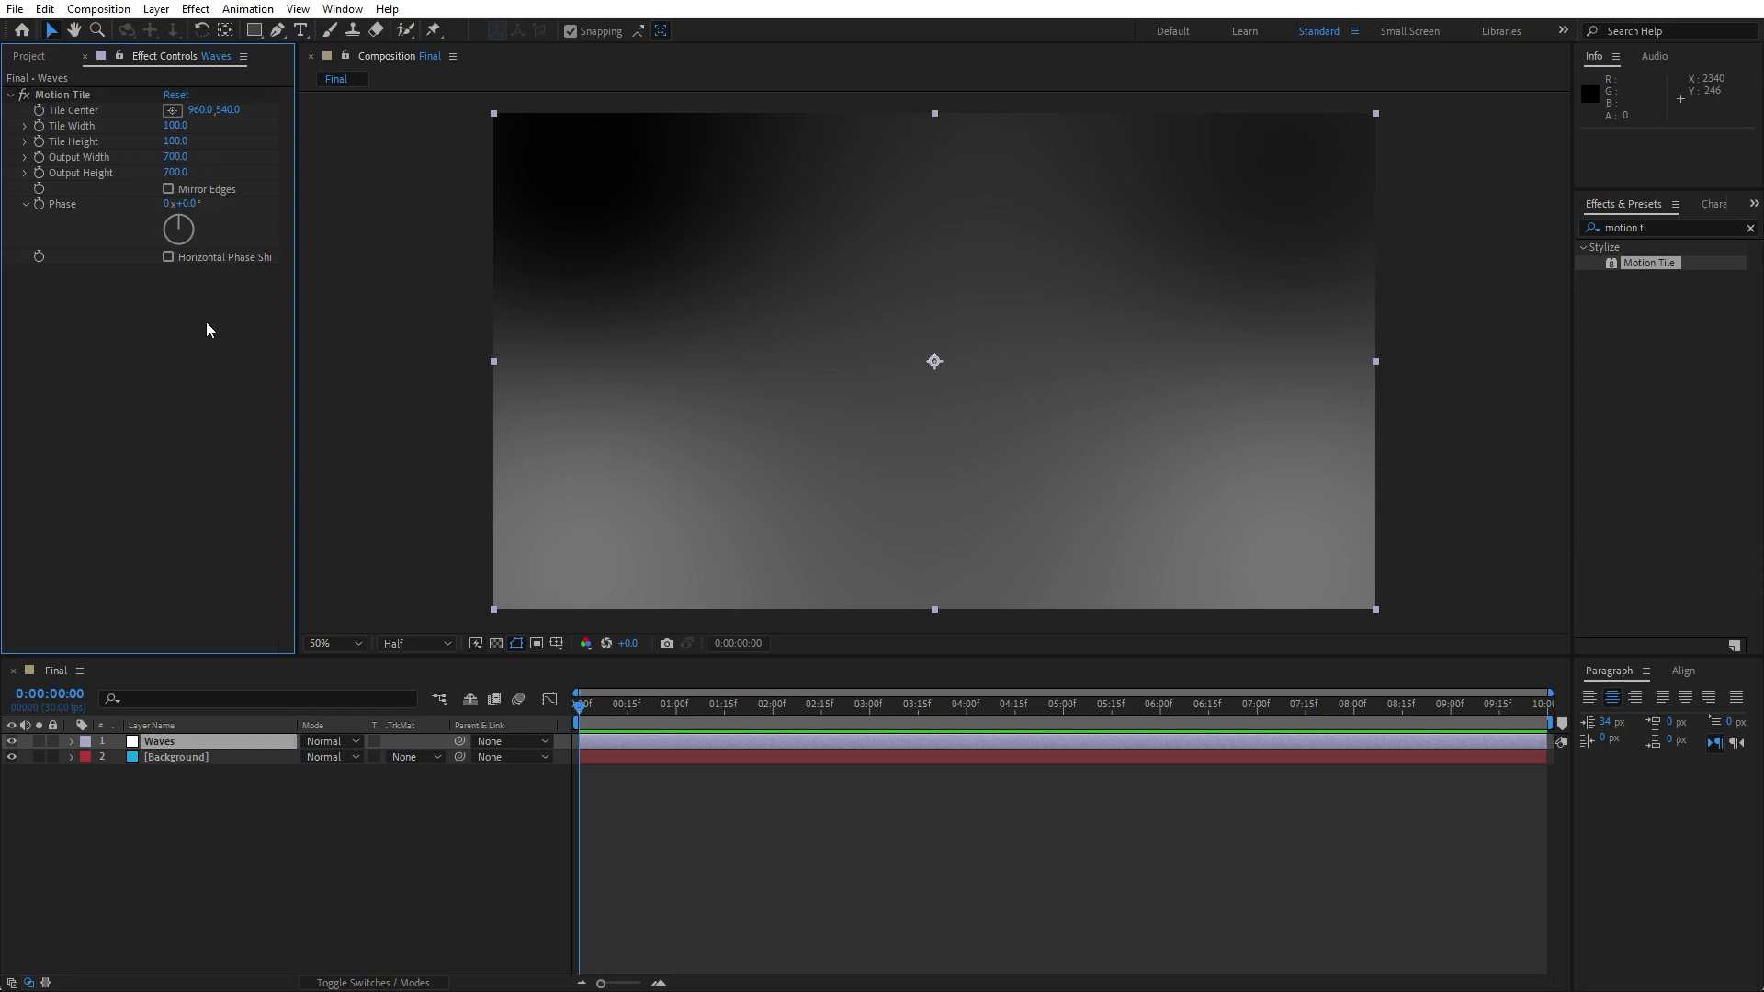
left_click(168, 190)
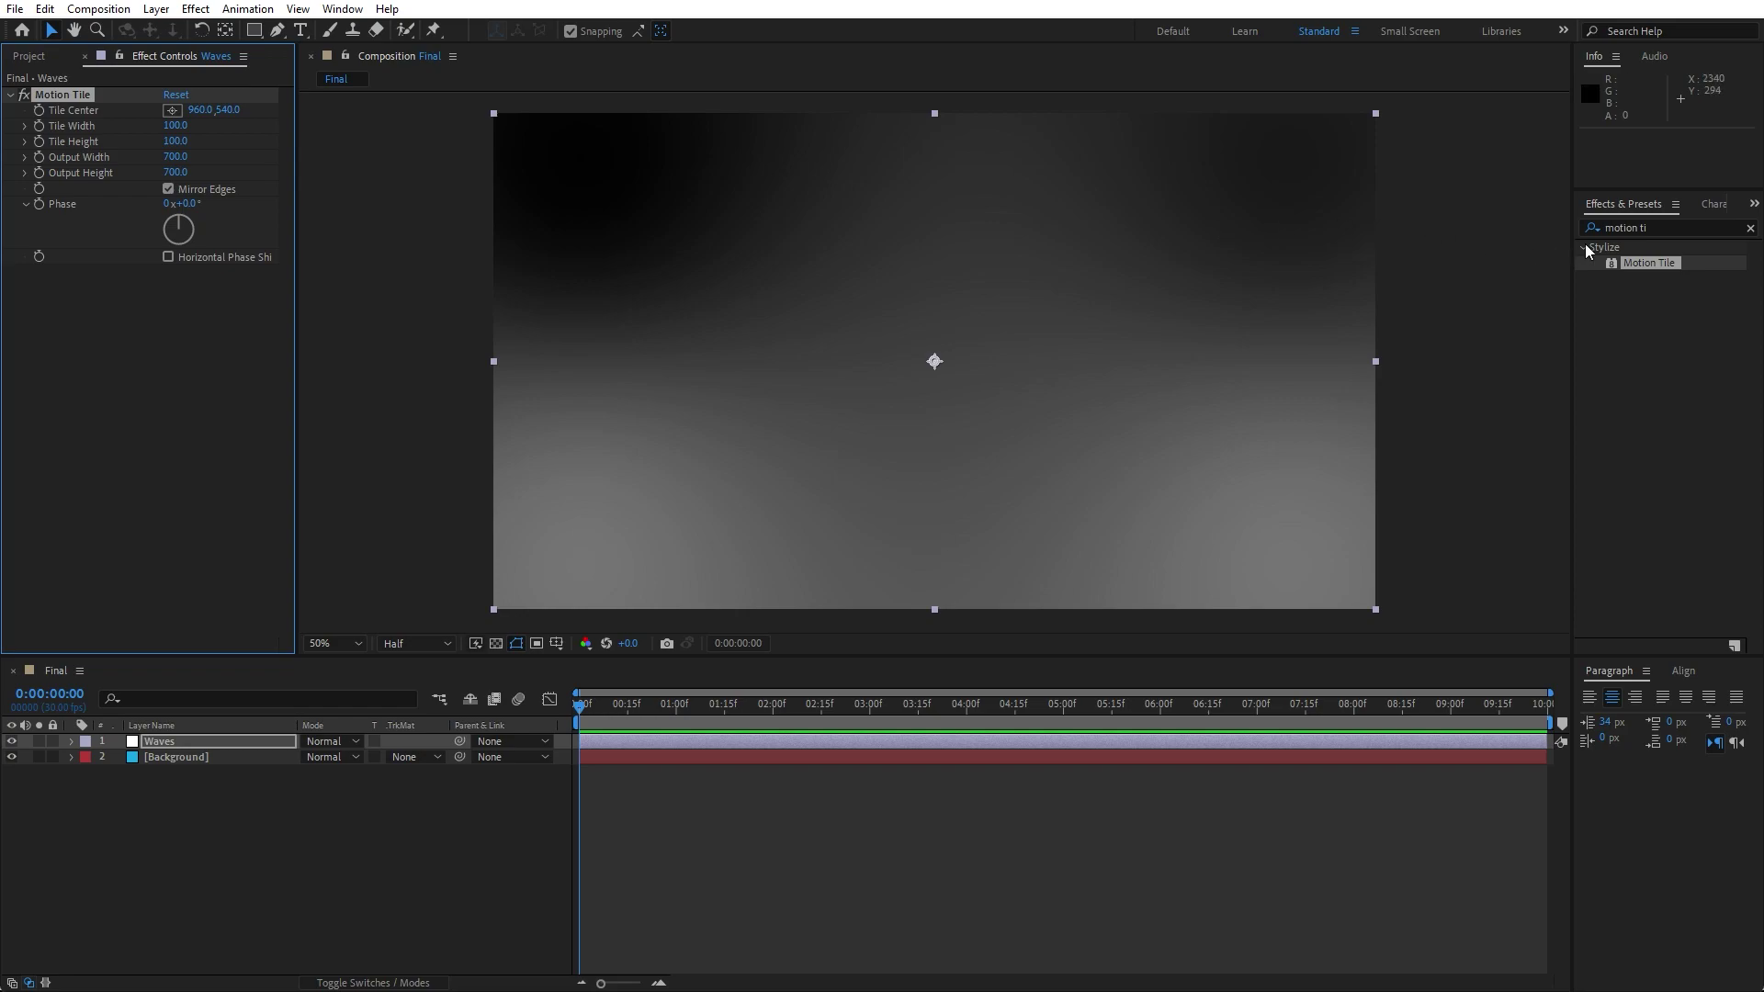
Apply Turbulent Displace to Waves with Amount 2000 and Vertical Displacement.
left_click(1667, 227)
type("turbu")
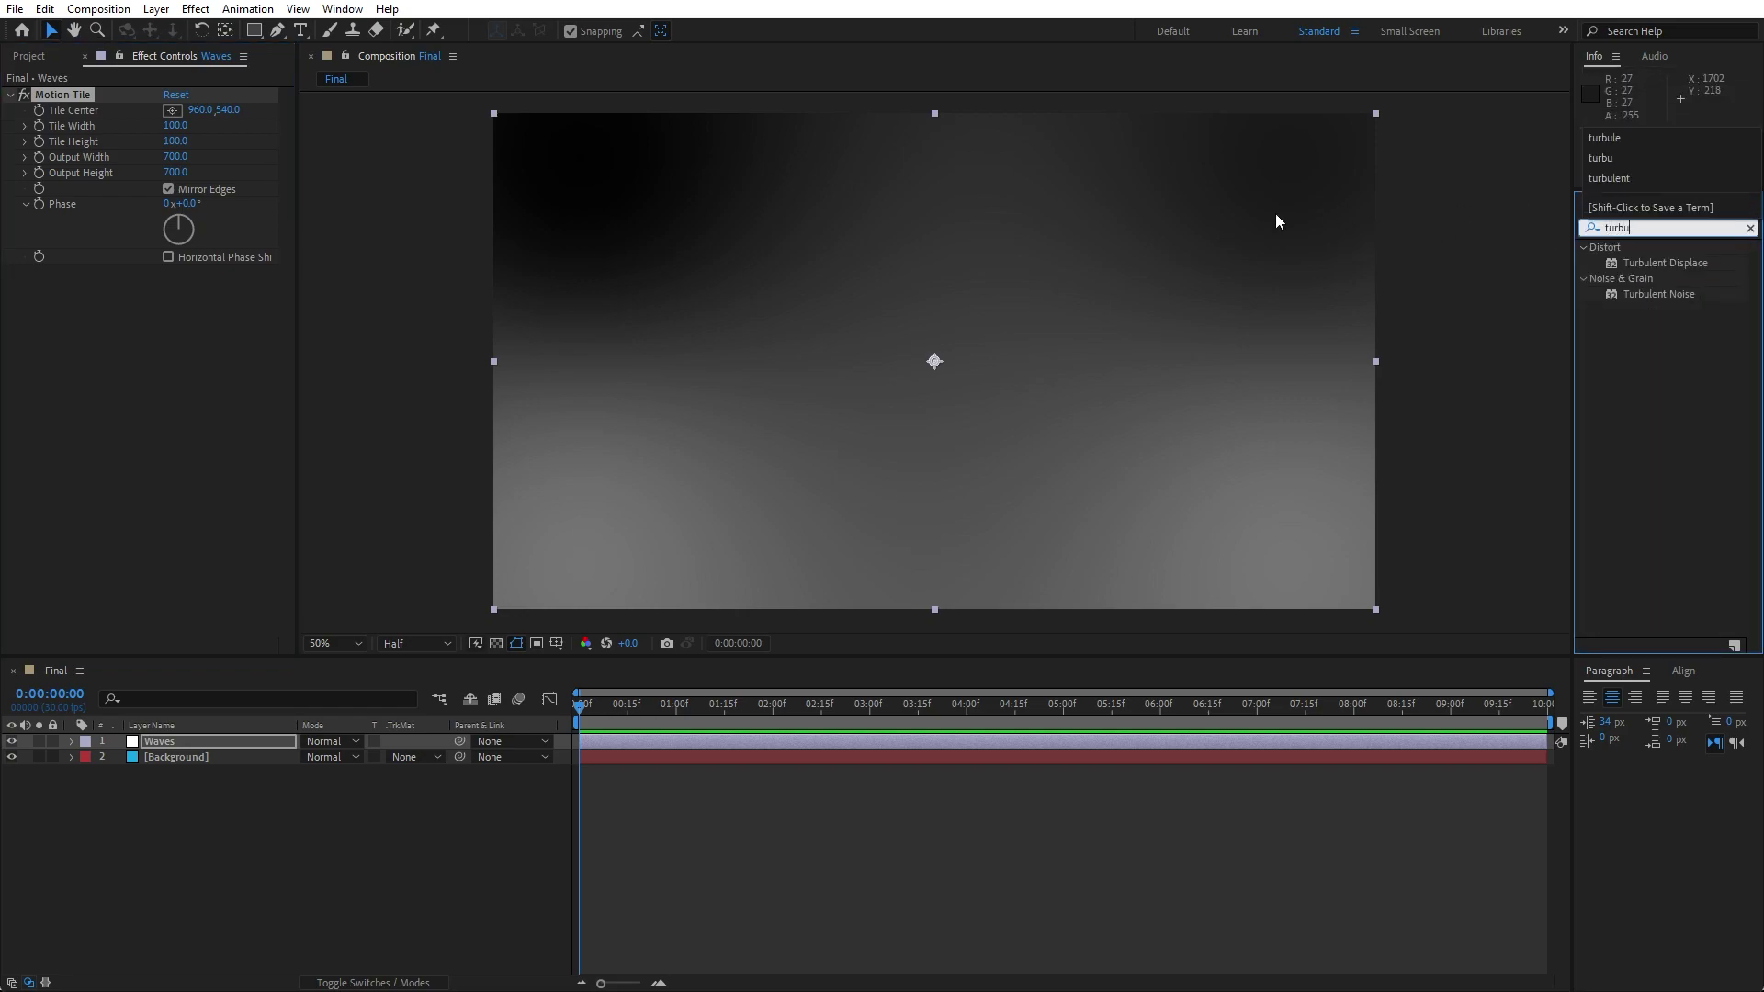
left_click_drag(1665, 263, 237, 736)
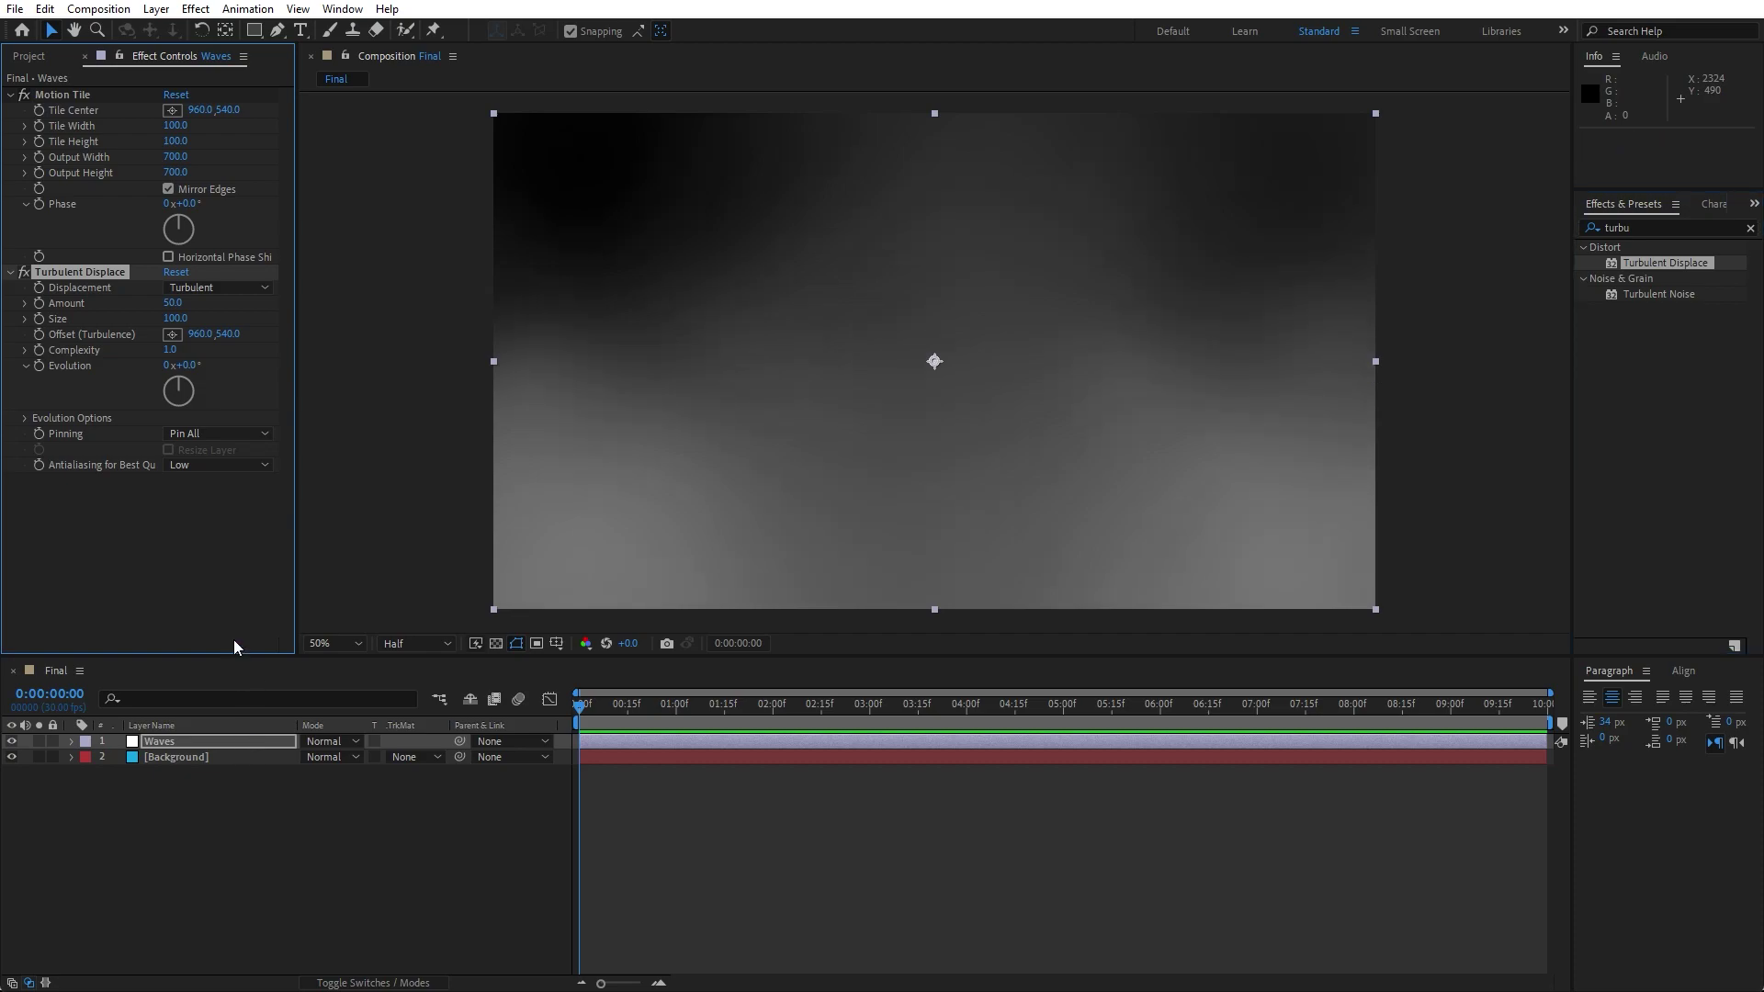
left_click(173, 303)
type("2000")
left_click(141, 556)
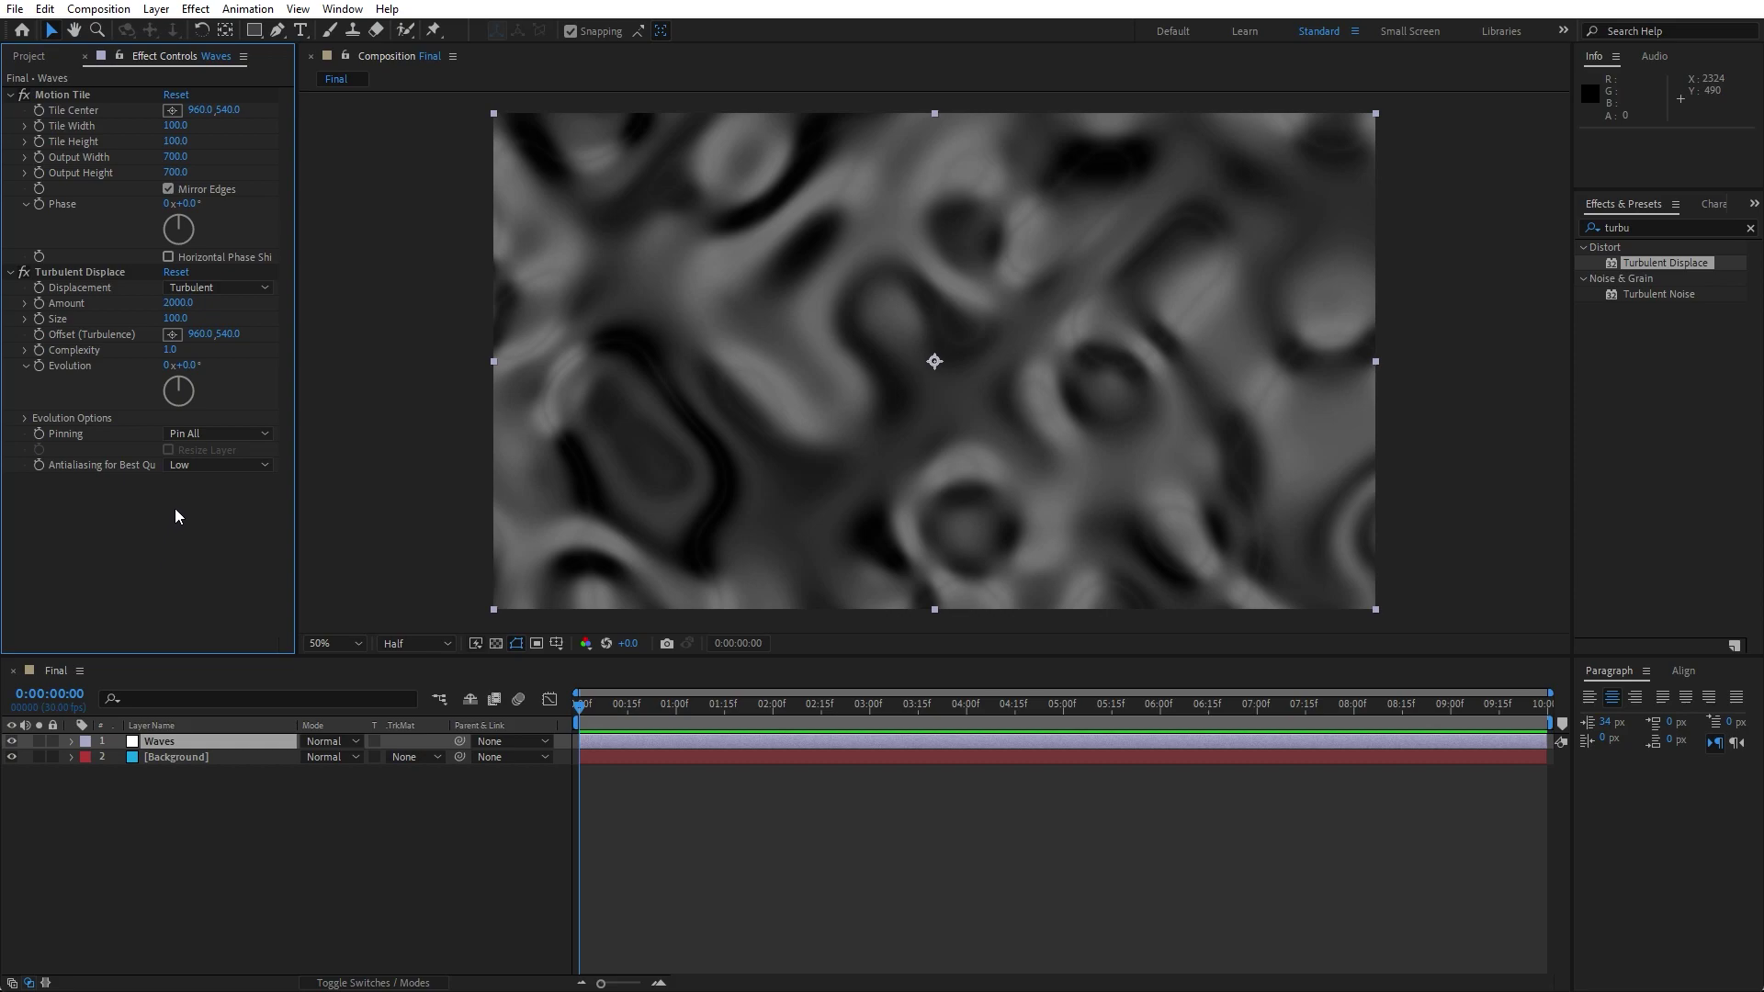
left_click(196, 289)
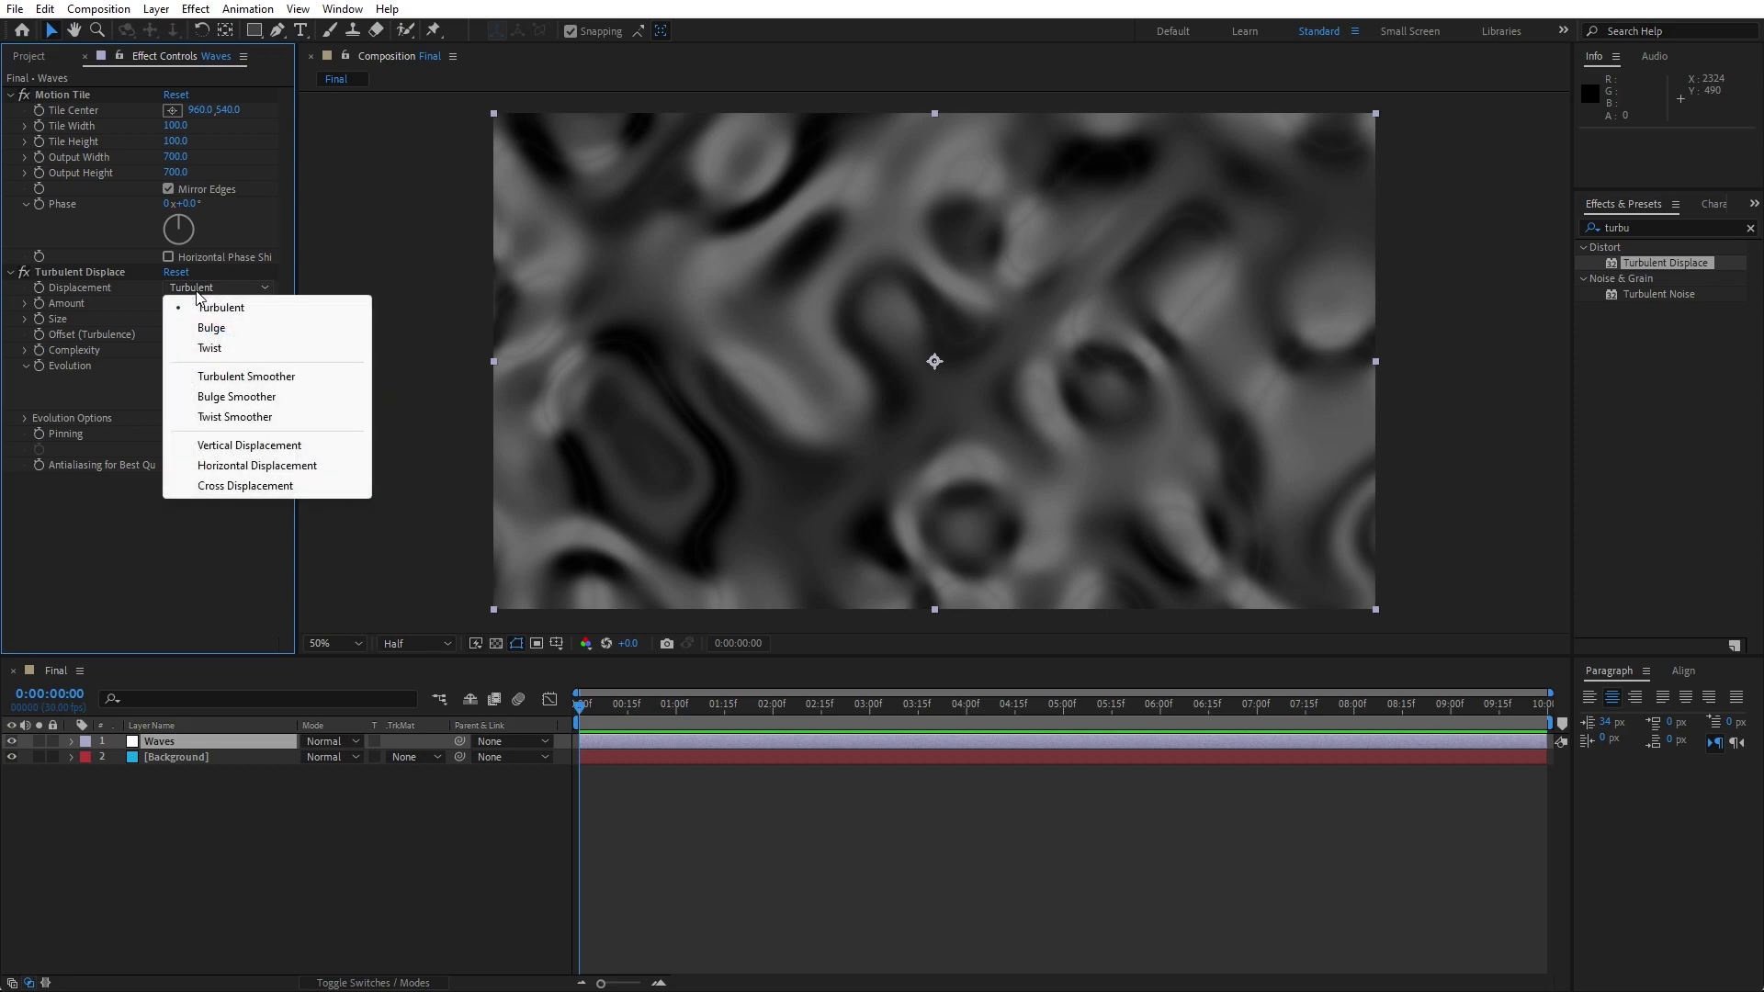
left_click(257, 444)
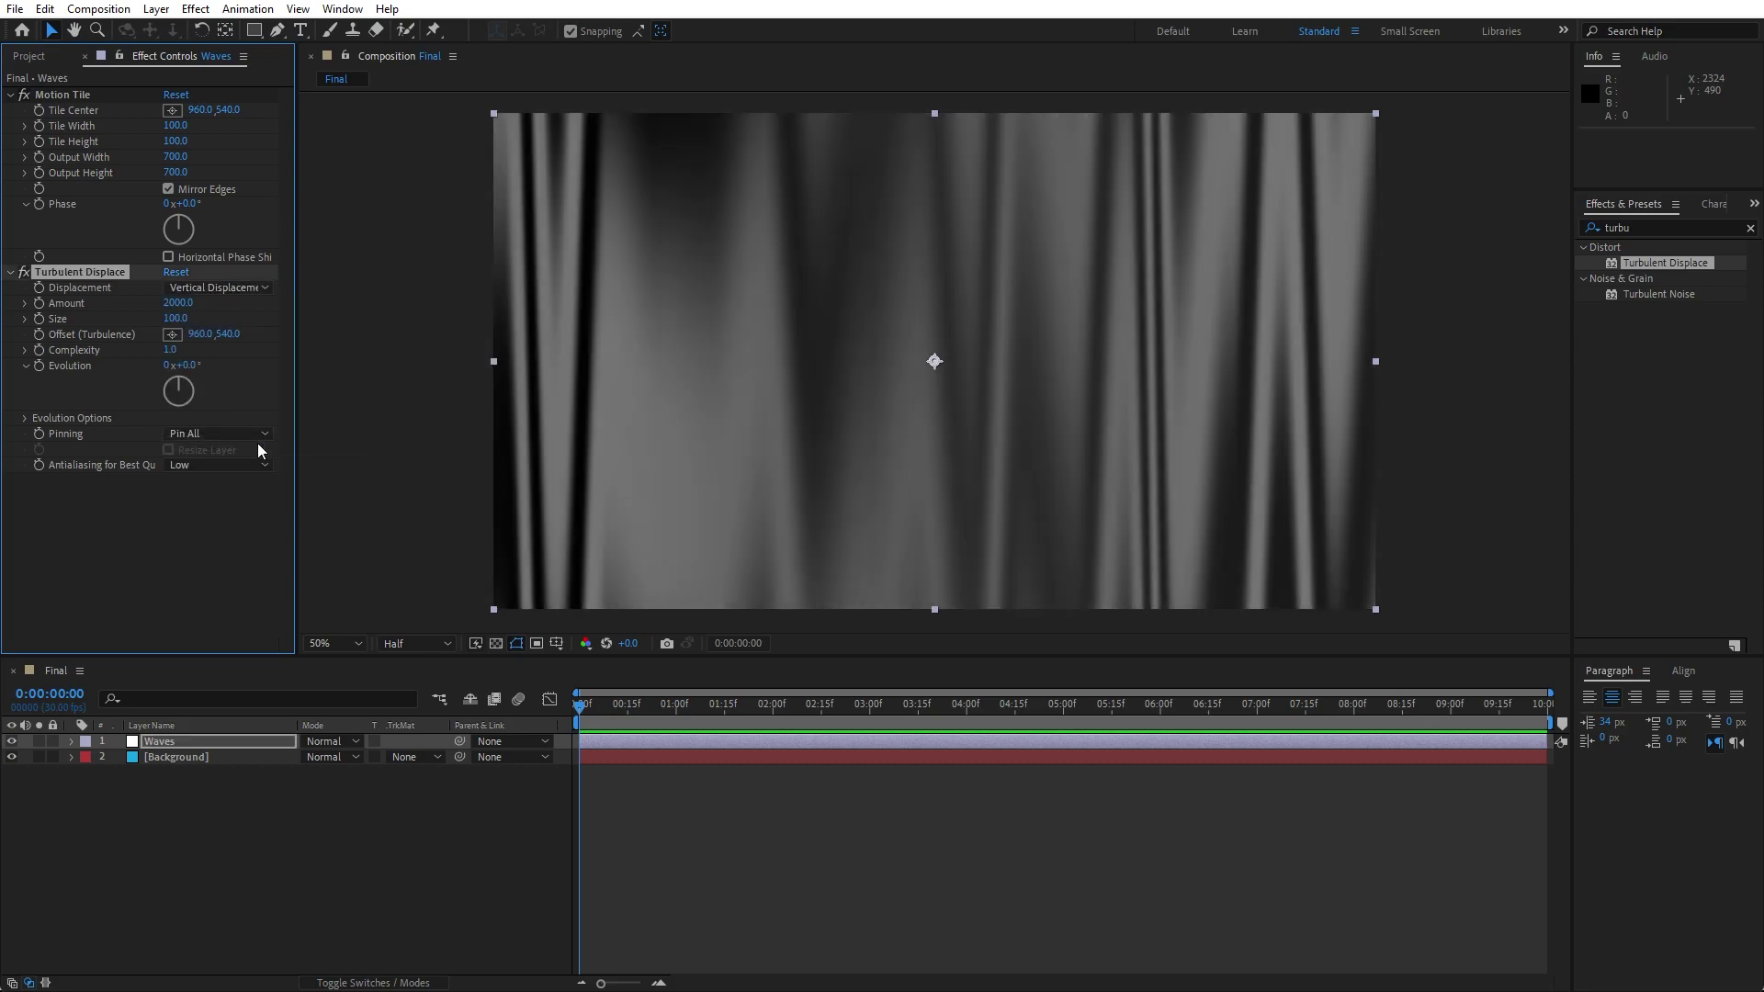
left_click_drag(625, 708, 555, 717)
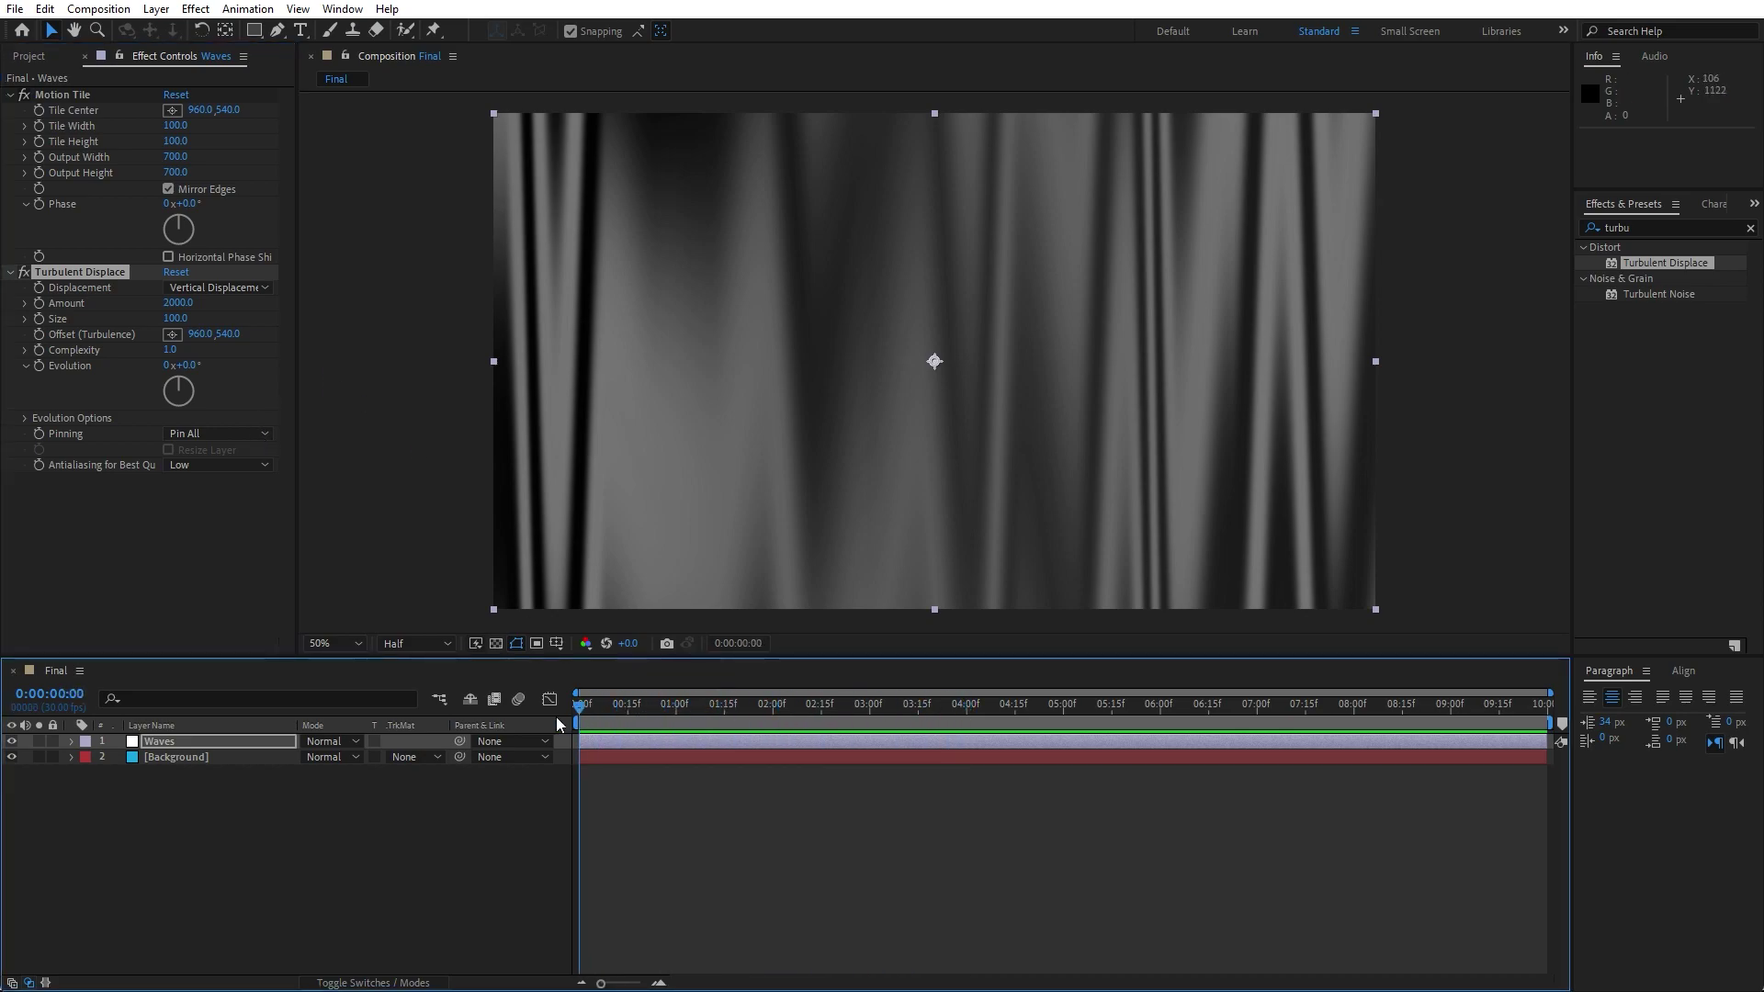
Set Complexity to 1.5, animate Evolution with a time*50 expression, and preview.
left_click(171, 350)
type("1.5")
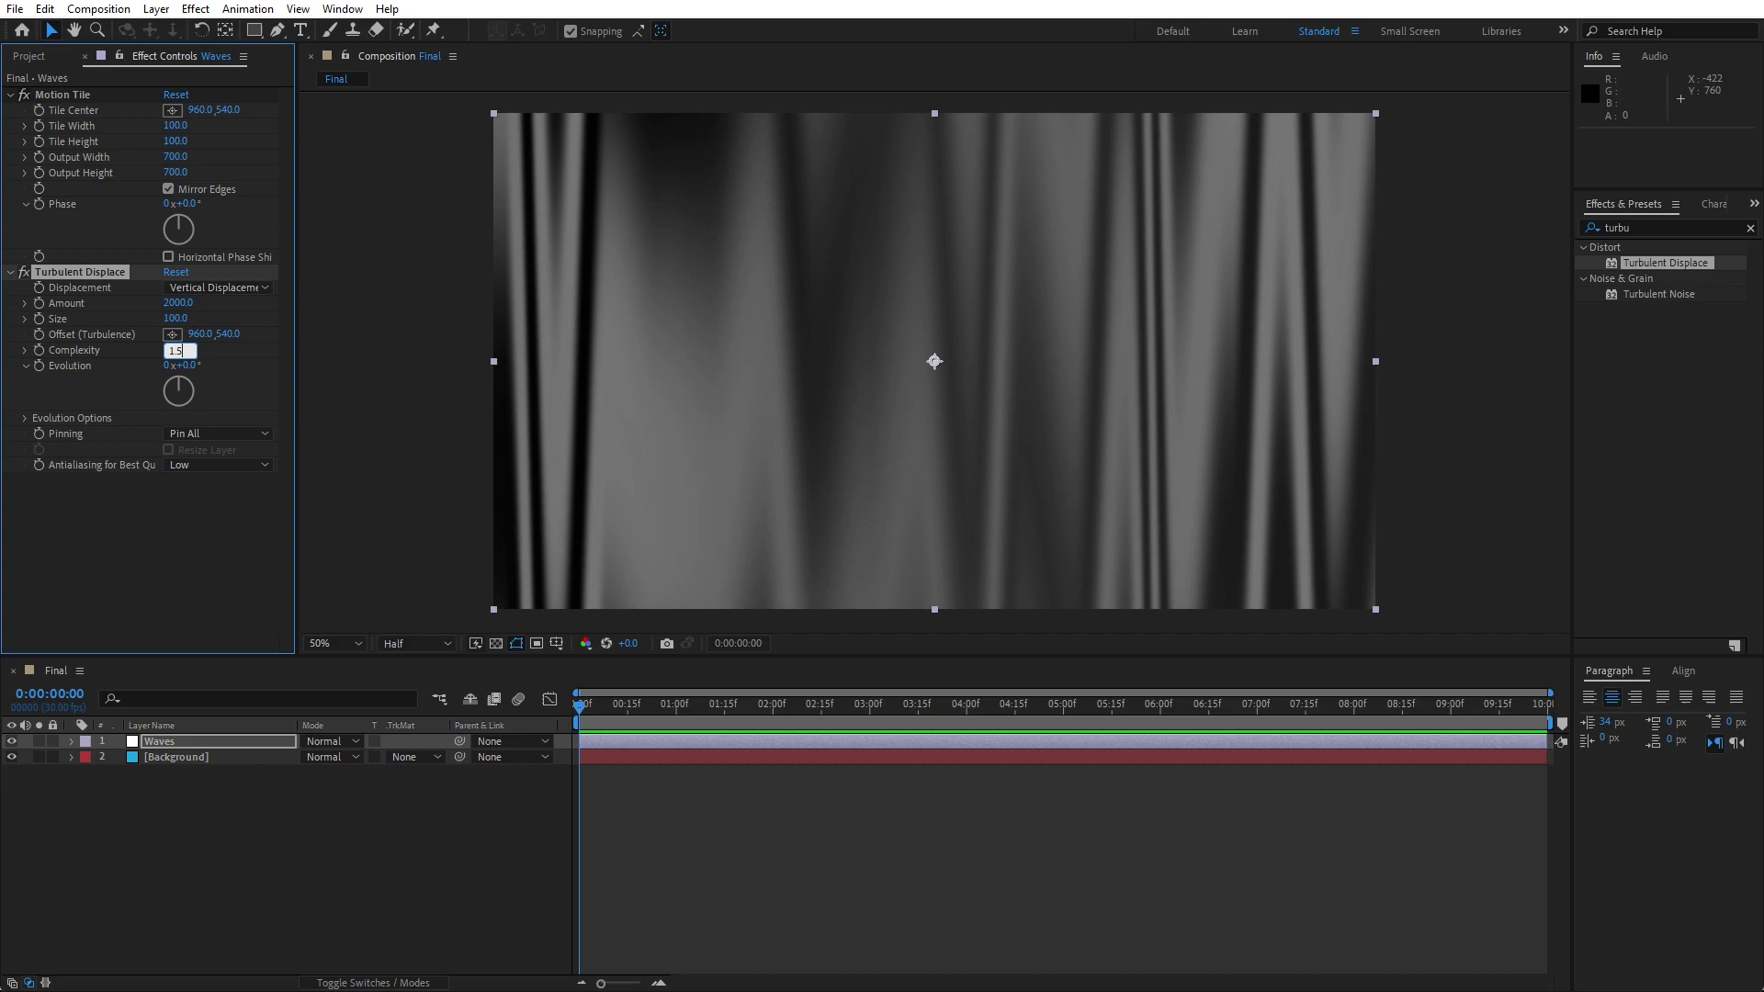
left_click(240, 558)
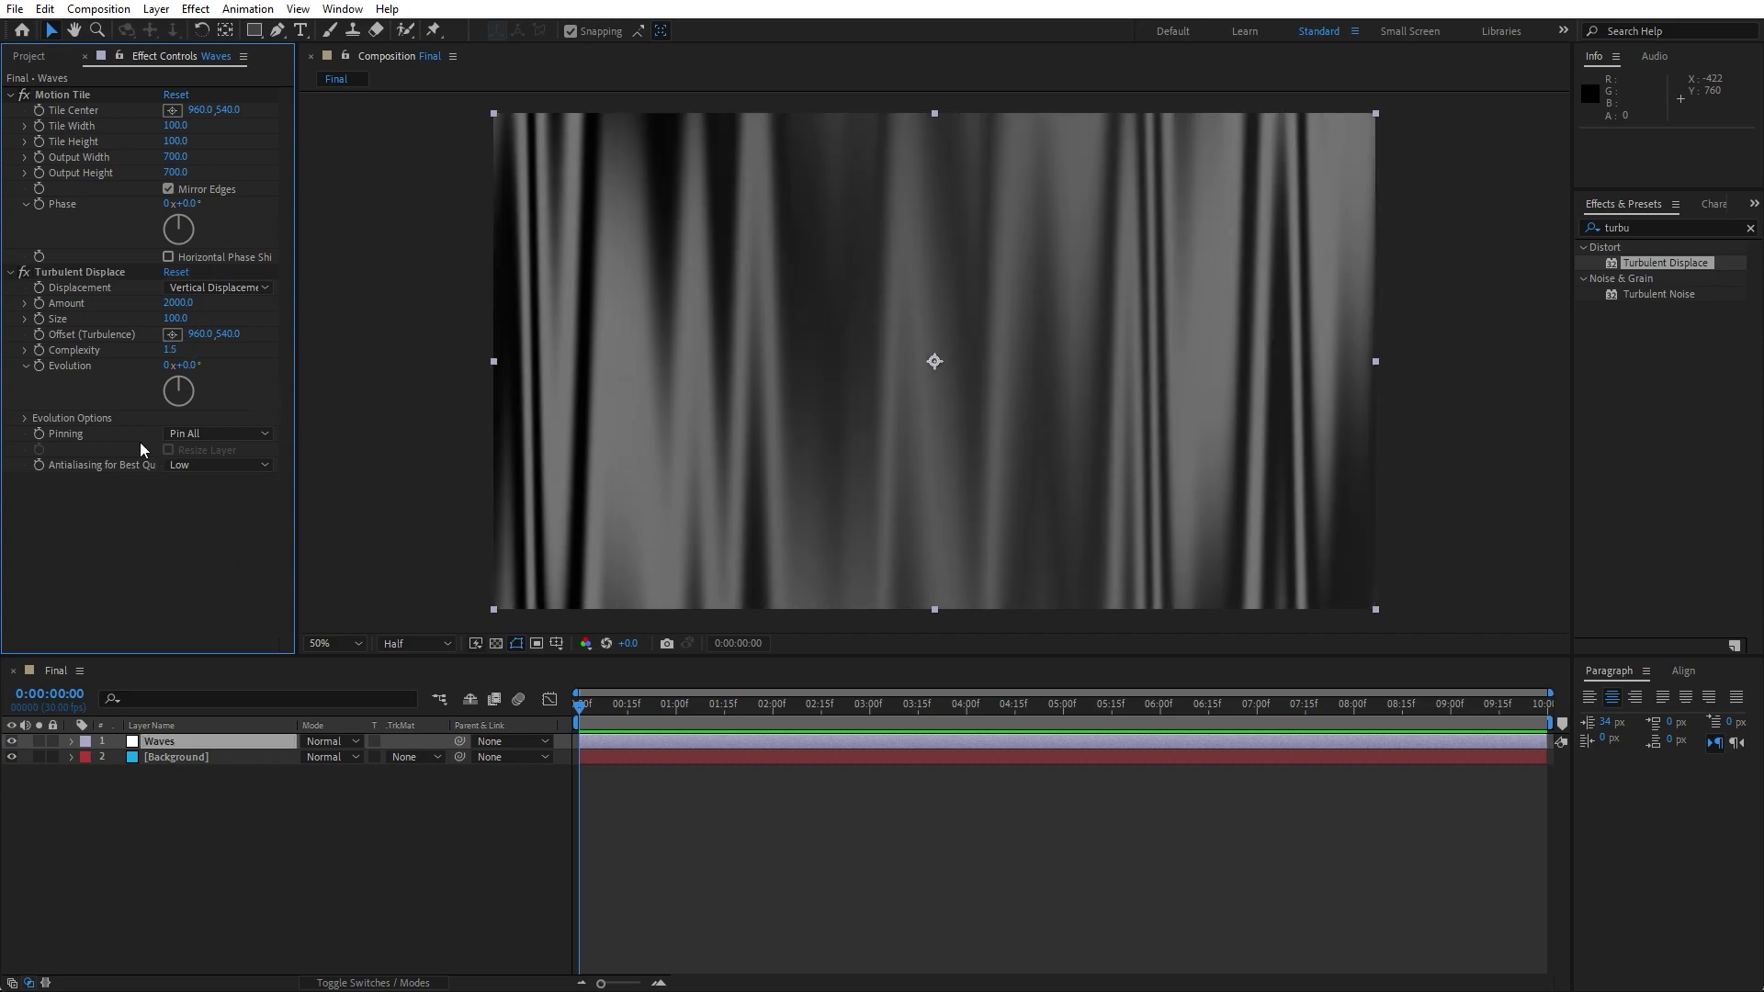
left_click(40, 367, "alt")
type("time*50")
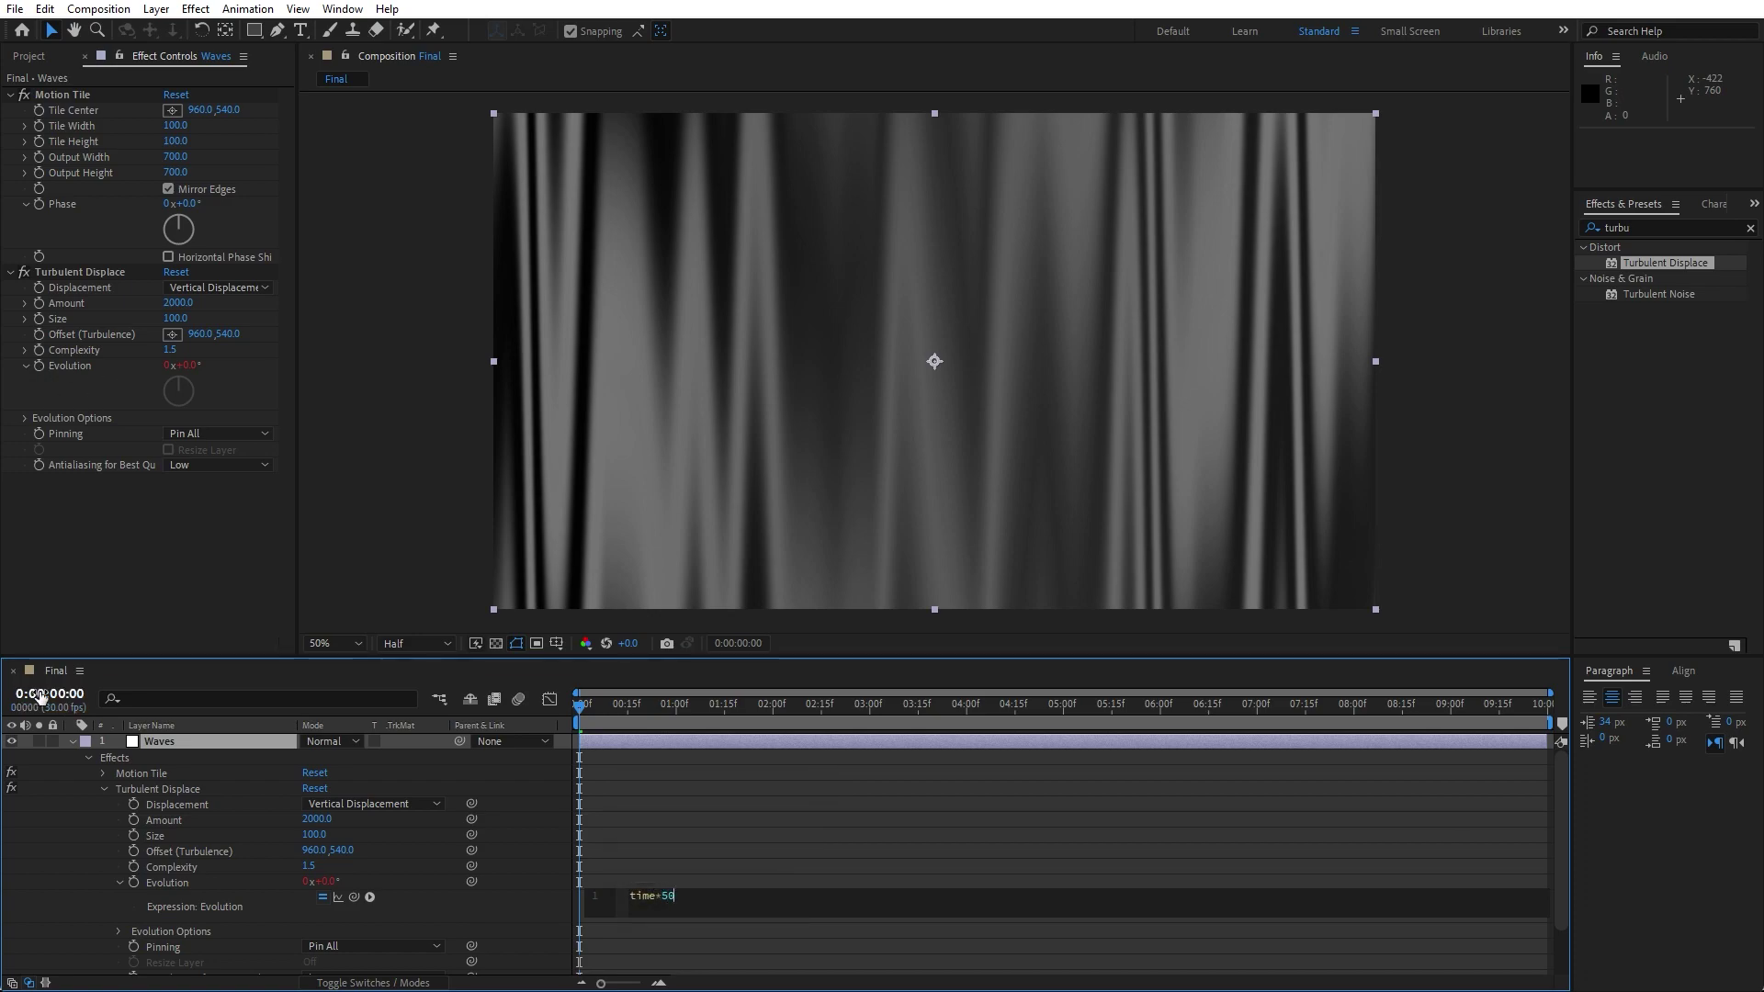
left_click(72, 743)
left_click(201, 847)
key("space")
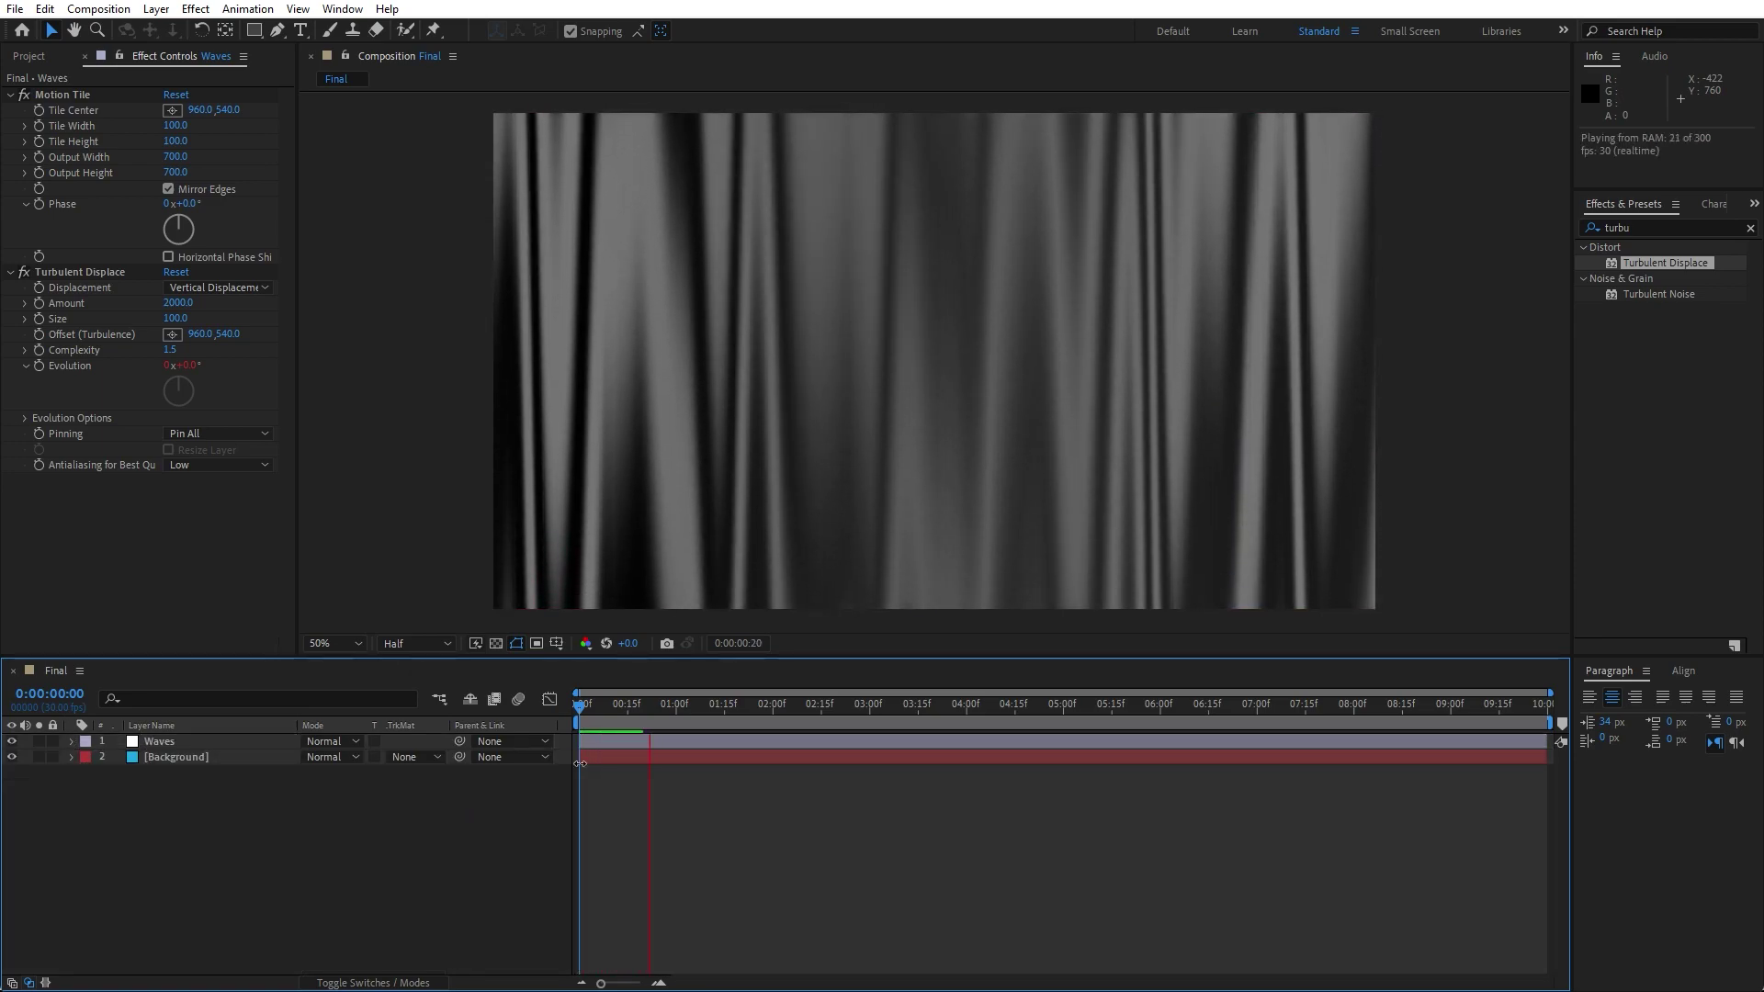
left_click_drag(632, 707, 790, 704)
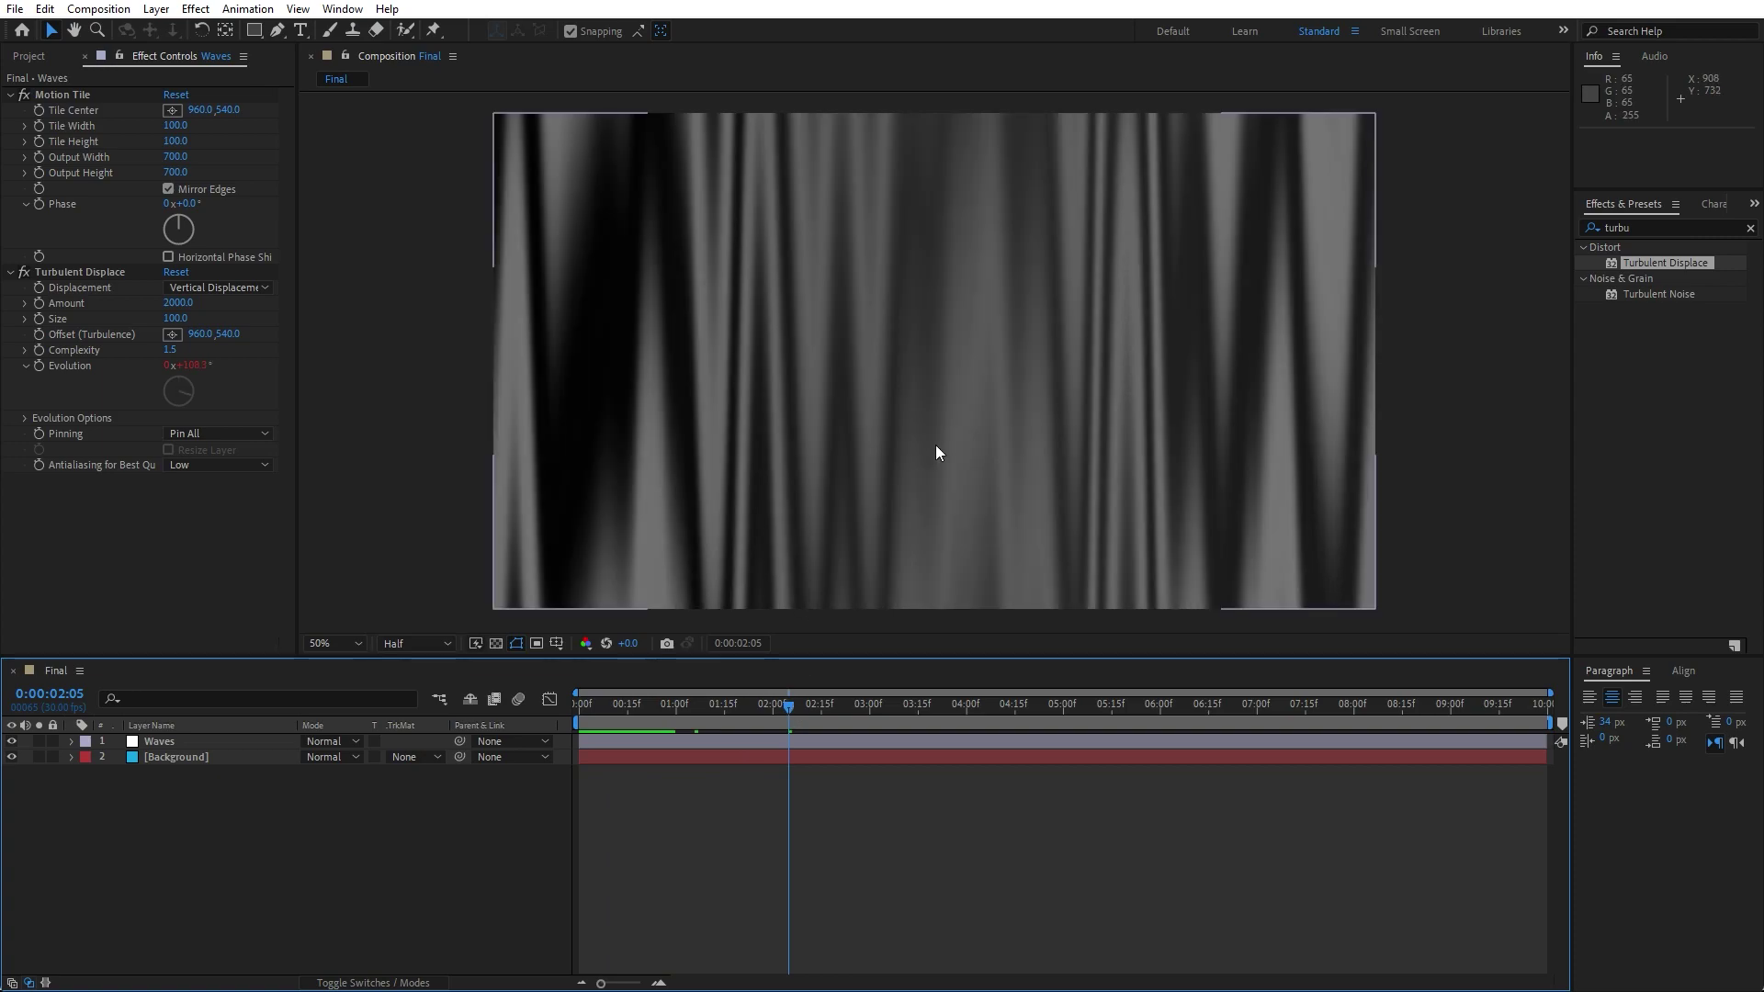
Add CC Smear to Waves with Radius 2000 and preview the curved waves.
double_click(1650, 226)
type("cc sme")
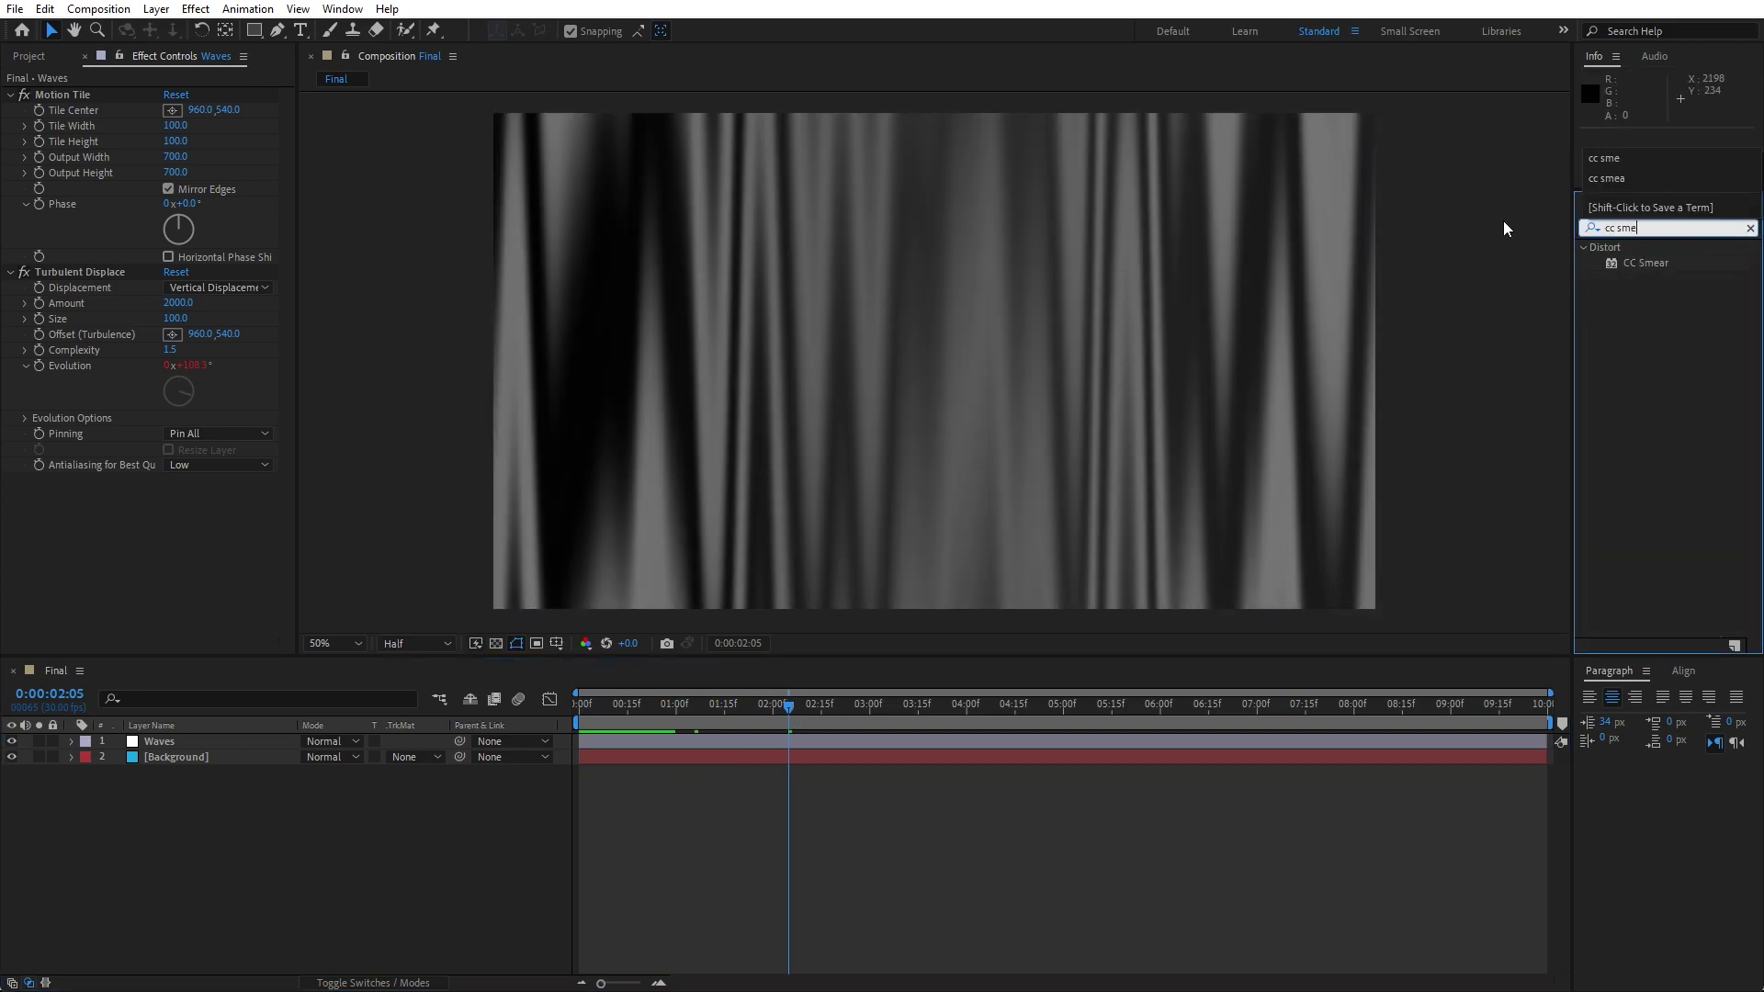
mouse_move(1640, 262)
left_mouse_down()
mouse_move(414, 584)
mouse_move(173, 586)
left_mouse_up()
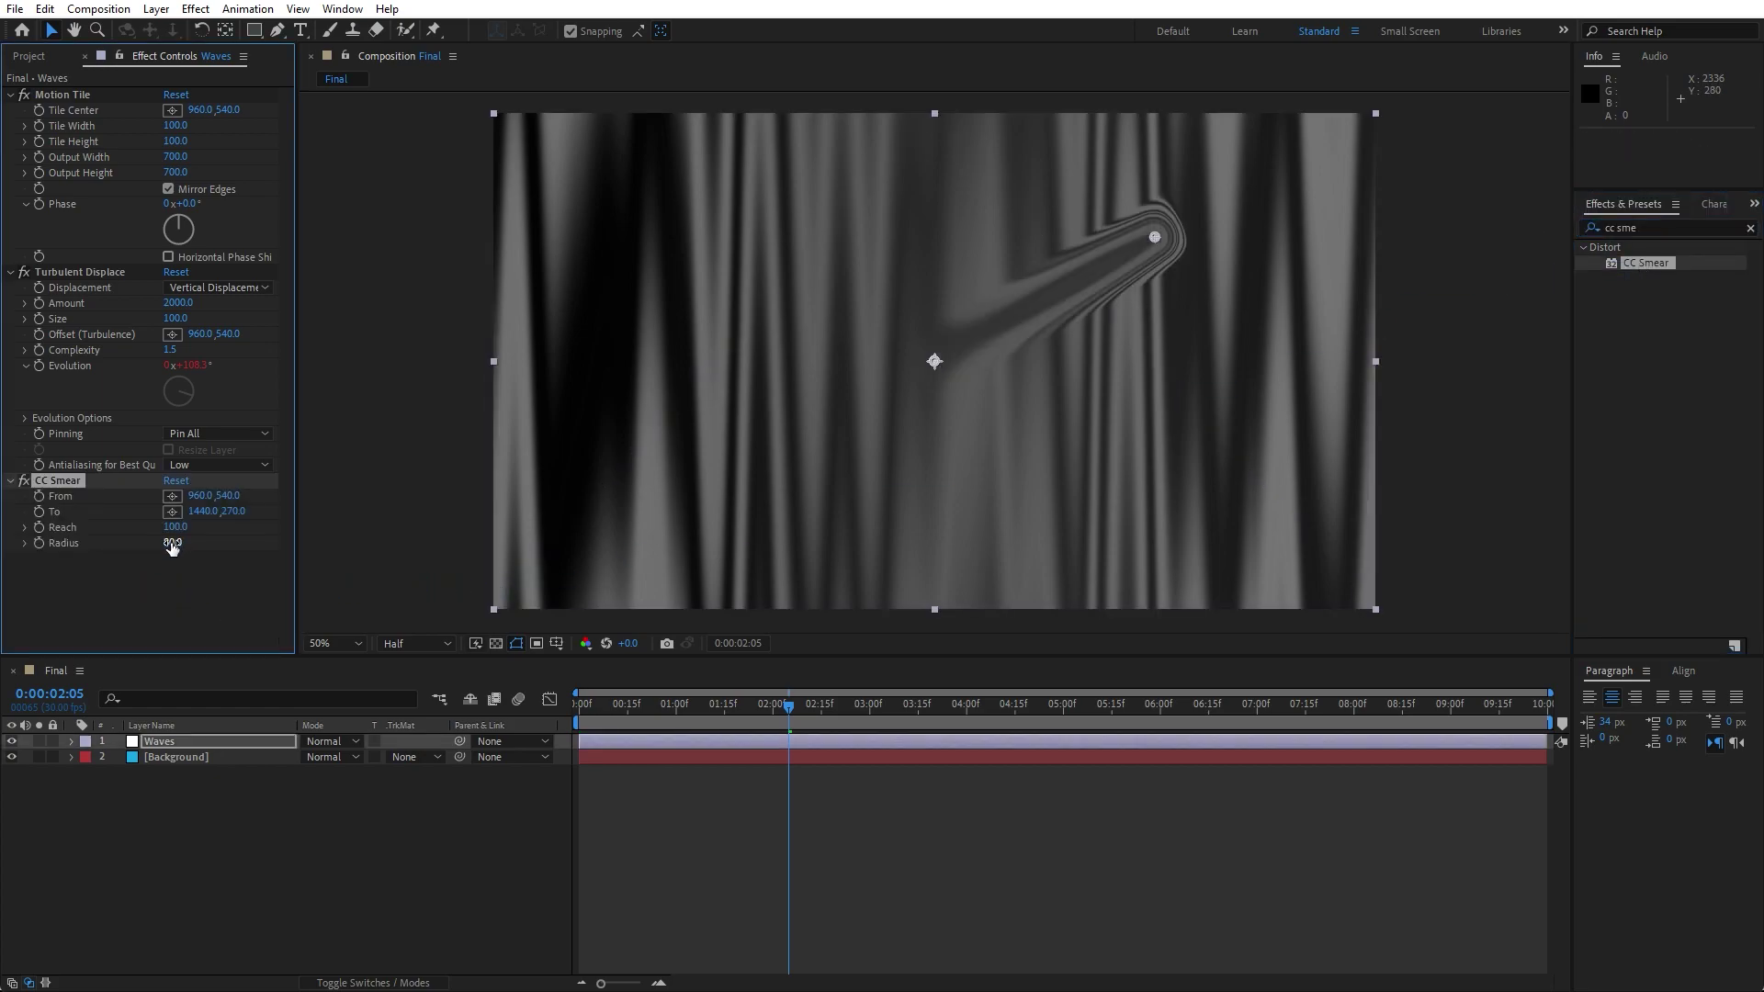
left_click(172, 542)
type("2000")
left_click(140, 614)
left_click(360, 822)
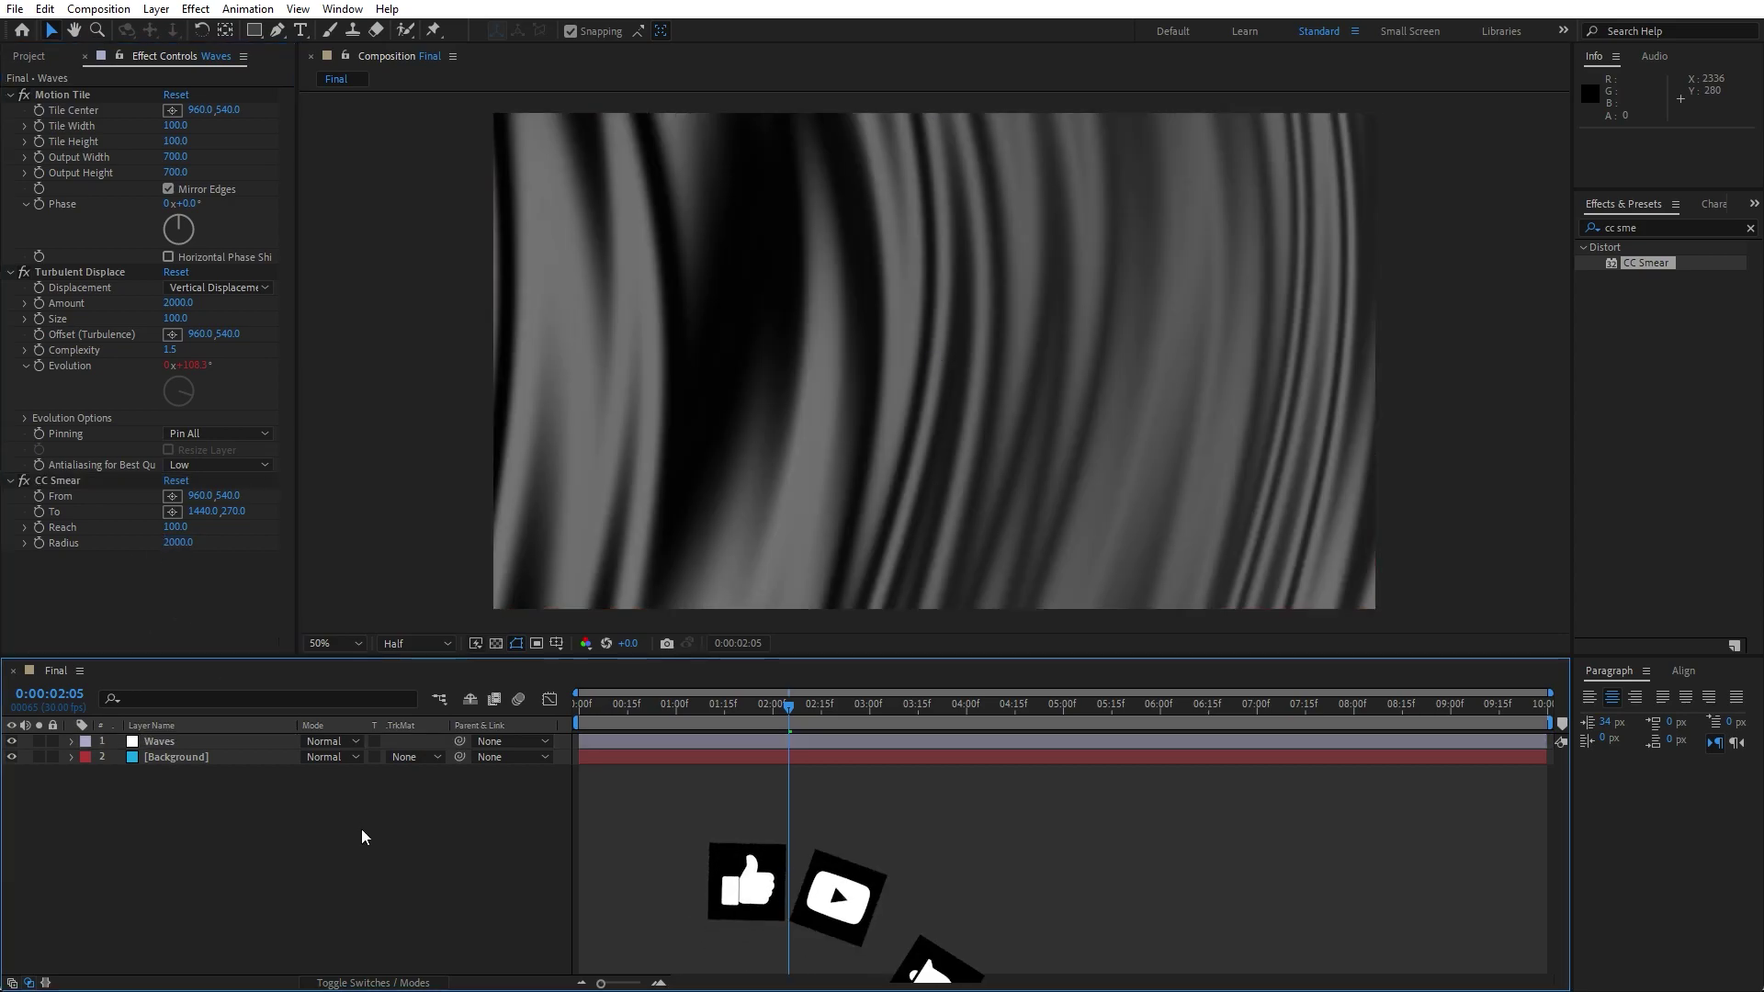
key("space")
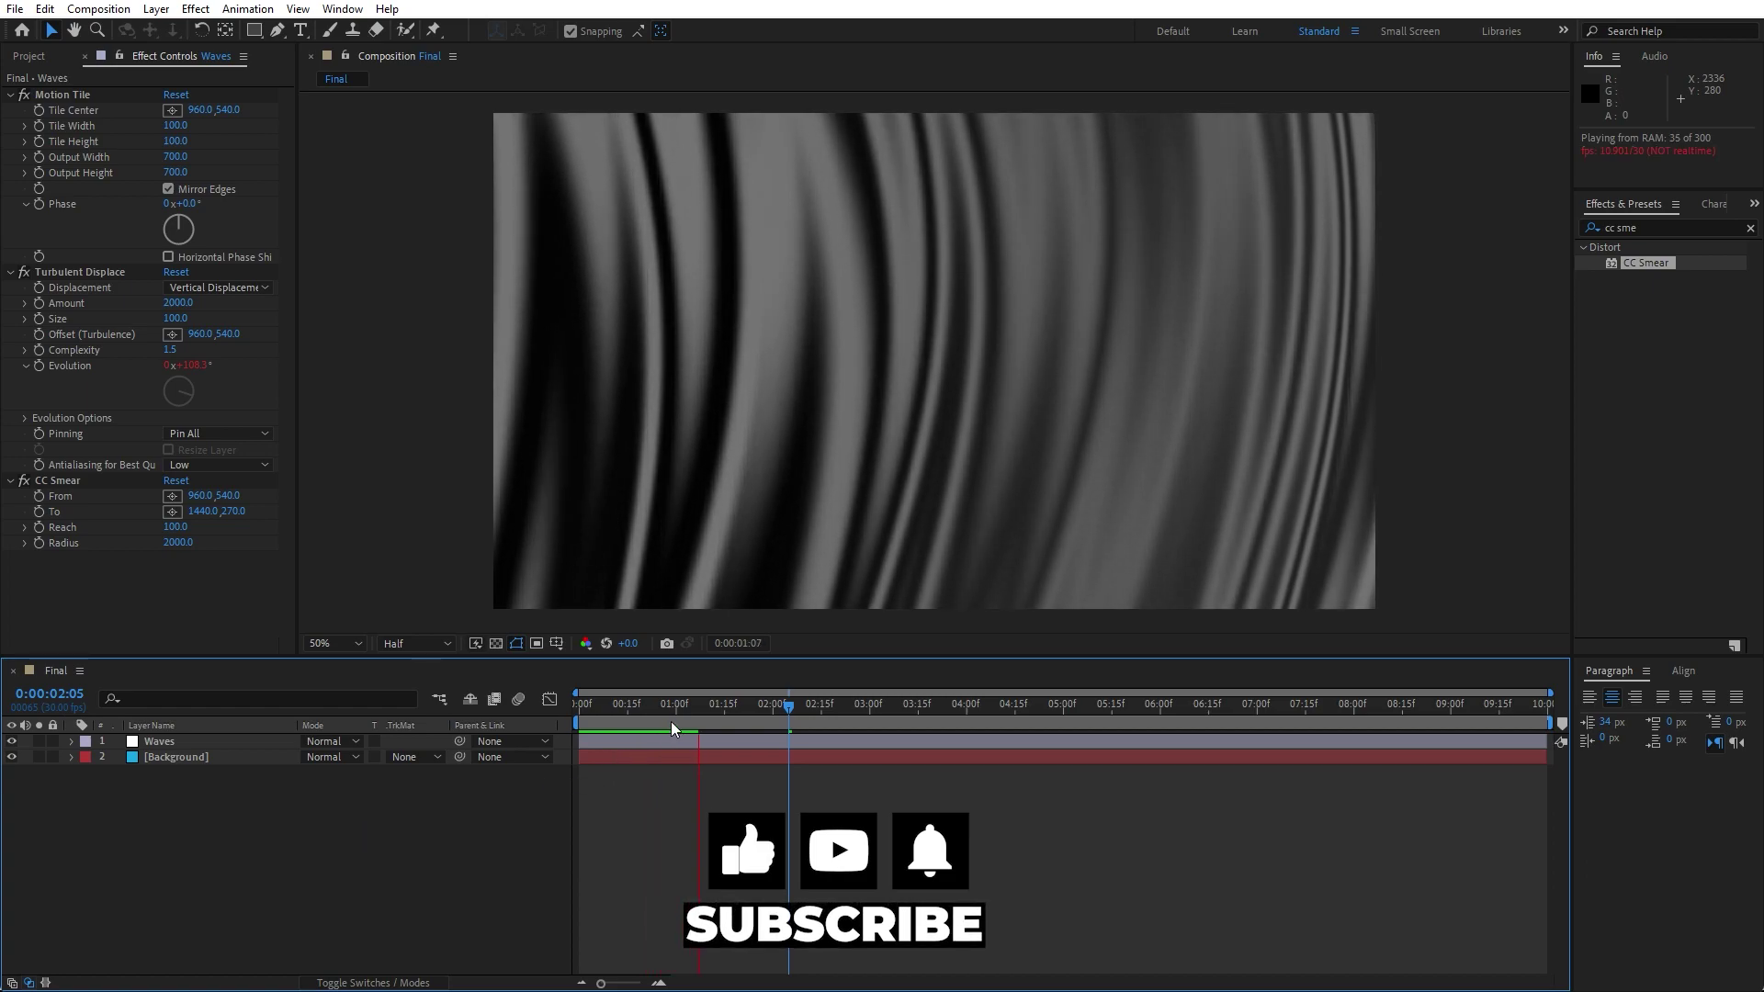
Add a new top adjustment layer named Unsharp Mask.
left_click(11, 95)
left_click(11, 110)
left_click(11, 125)
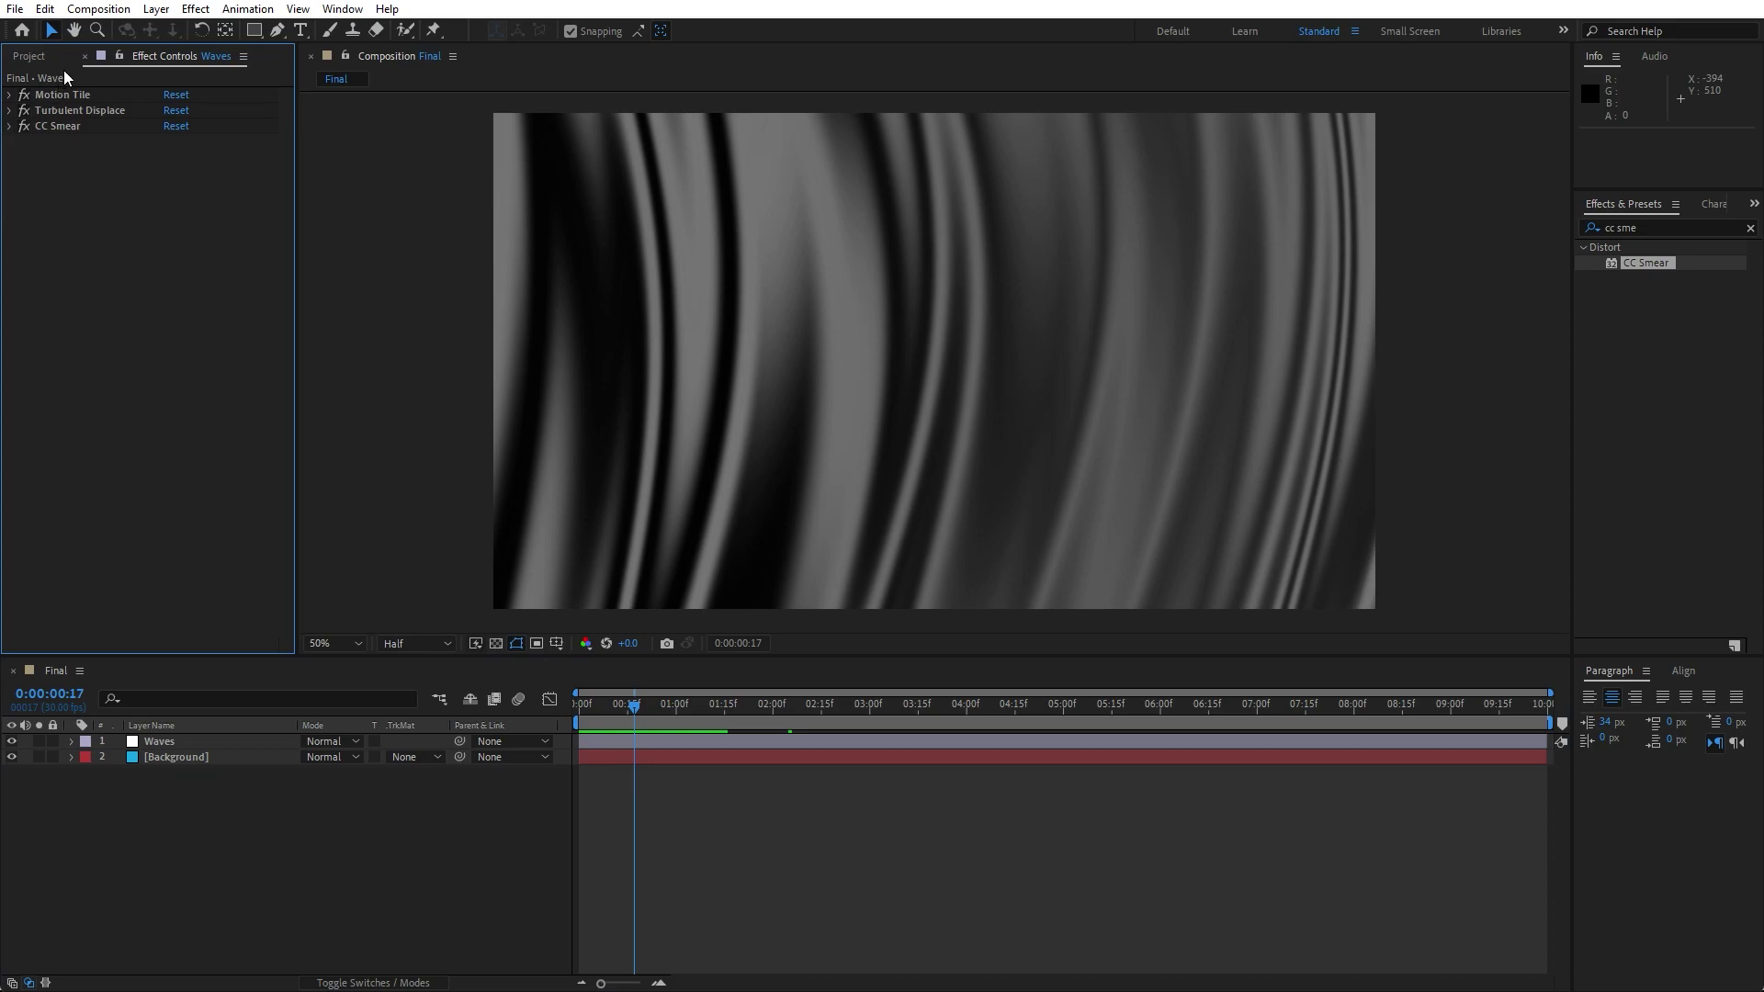
left_click(84, 59)
right_click(255, 817)
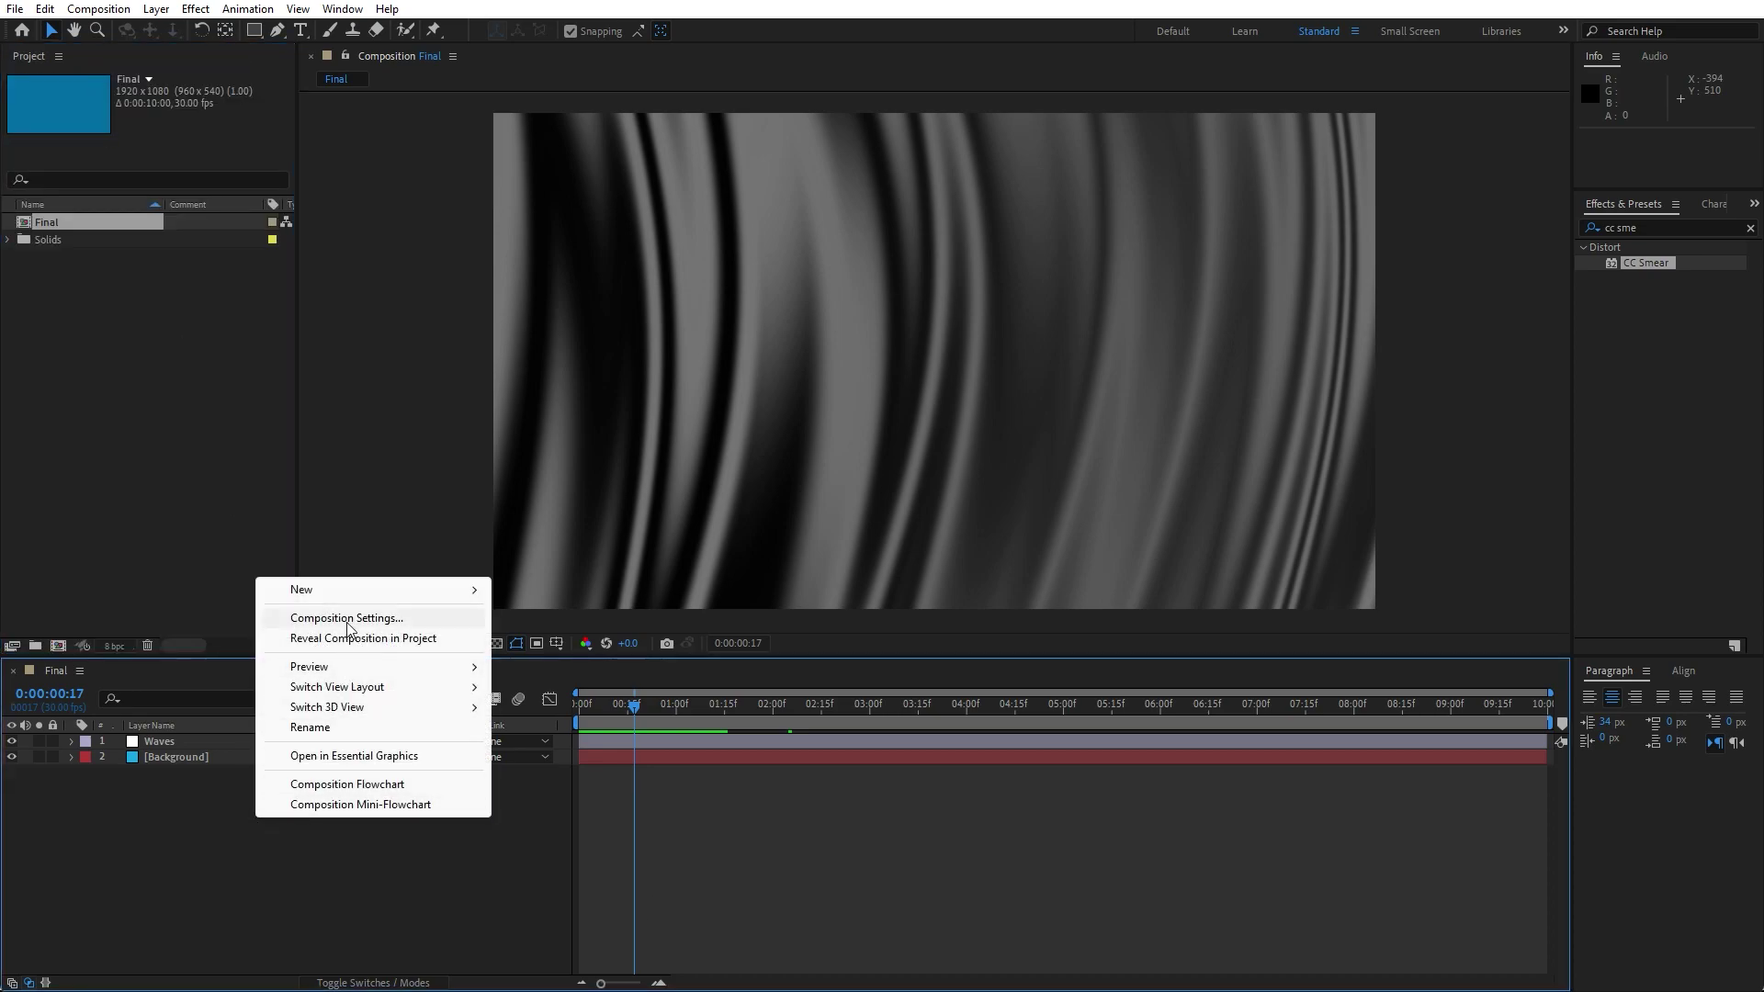
mouse_move(338, 593)
left_click(643, 732)
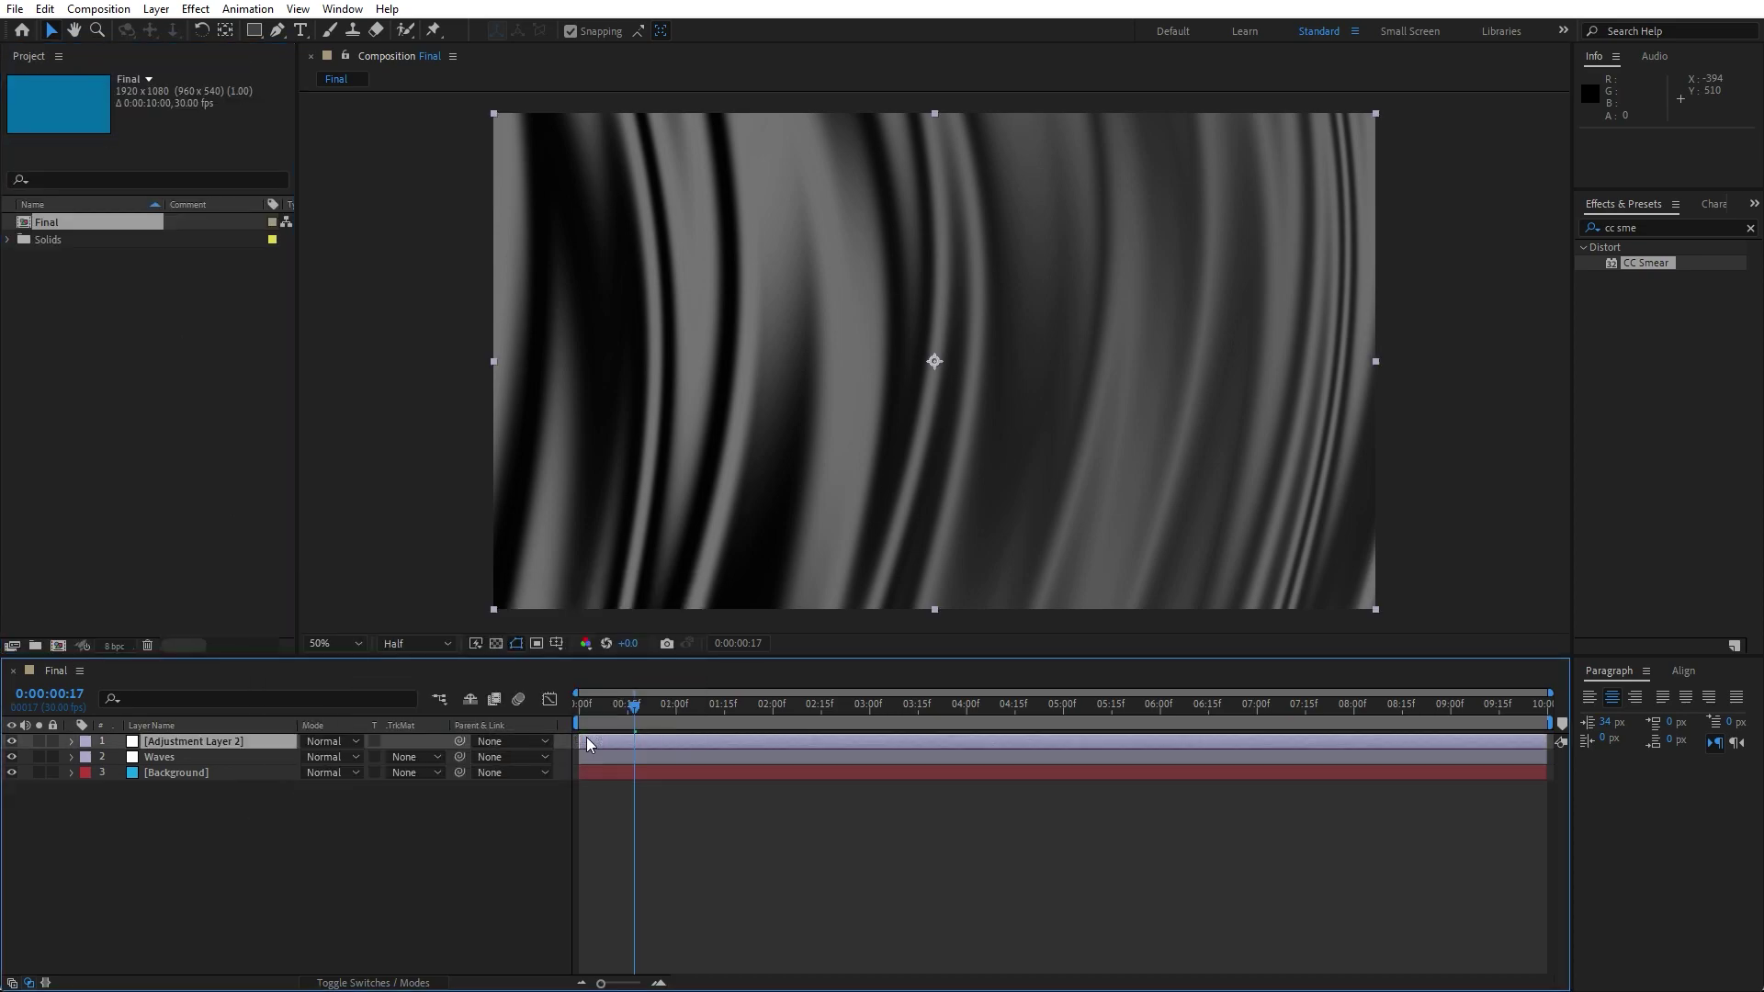
key("Return")
type("Unsha")
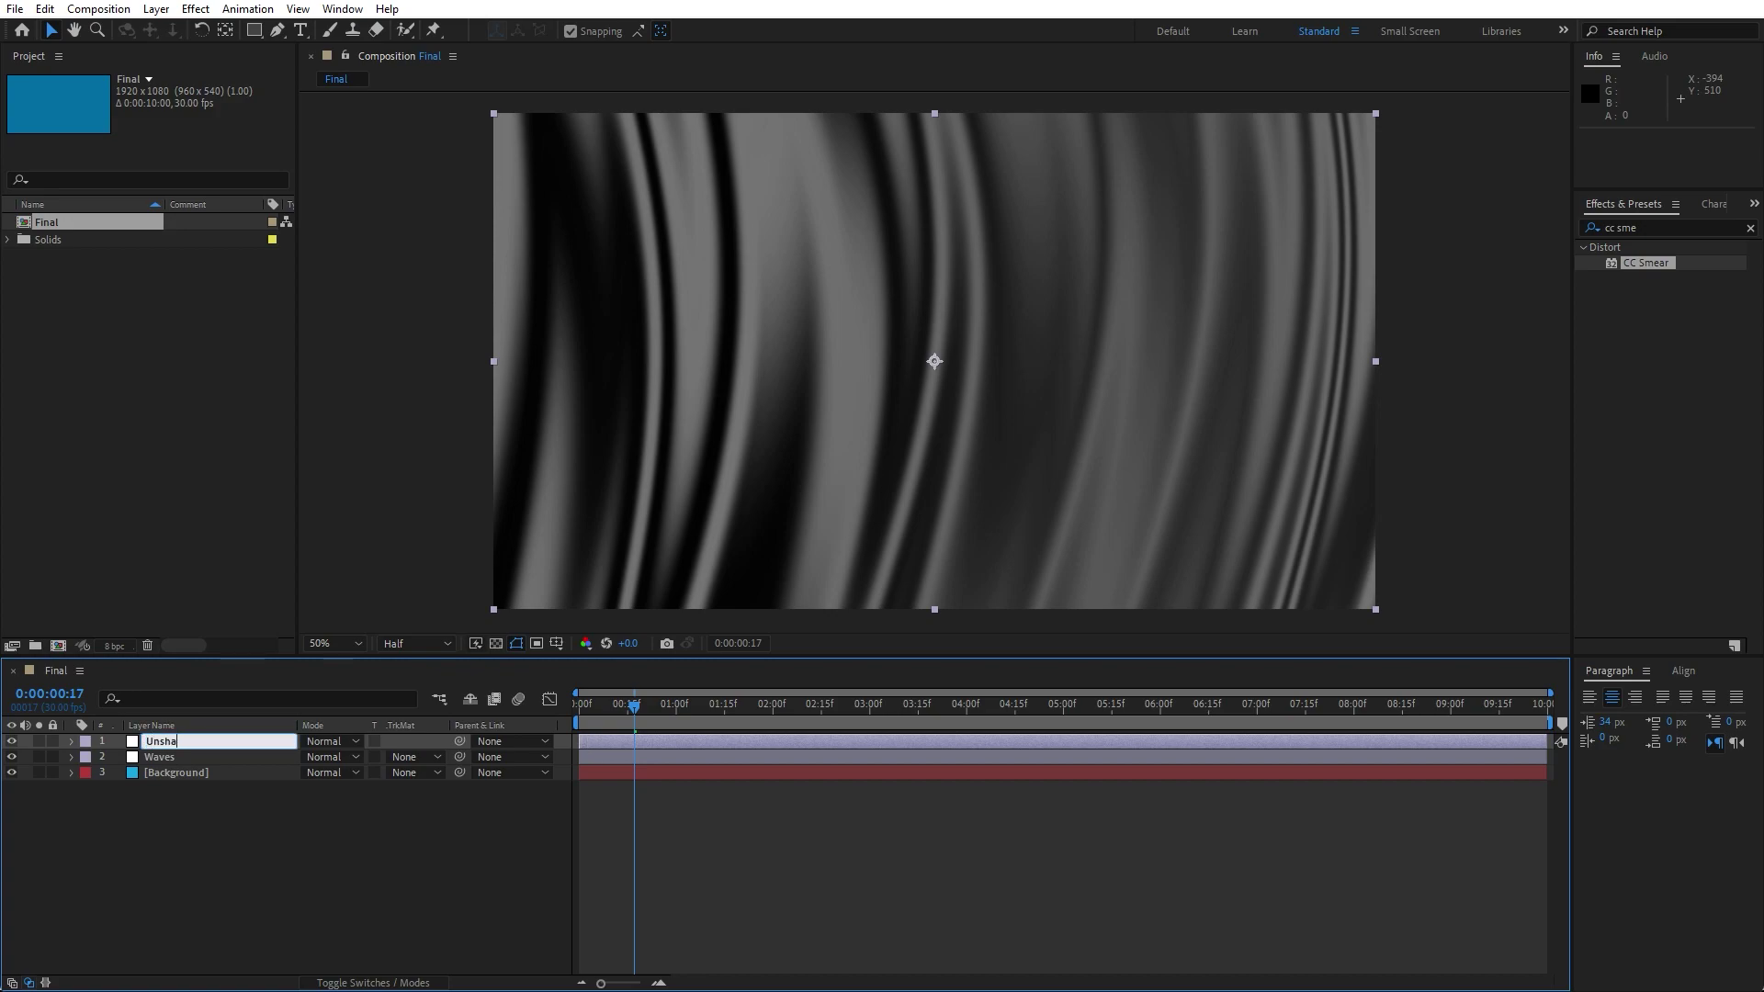
type("rp Mask")
left_click(484, 816)
Apply Unsharp Mask to it with Radius 100 and scrub to preview the waves.
left_click(1649, 227)
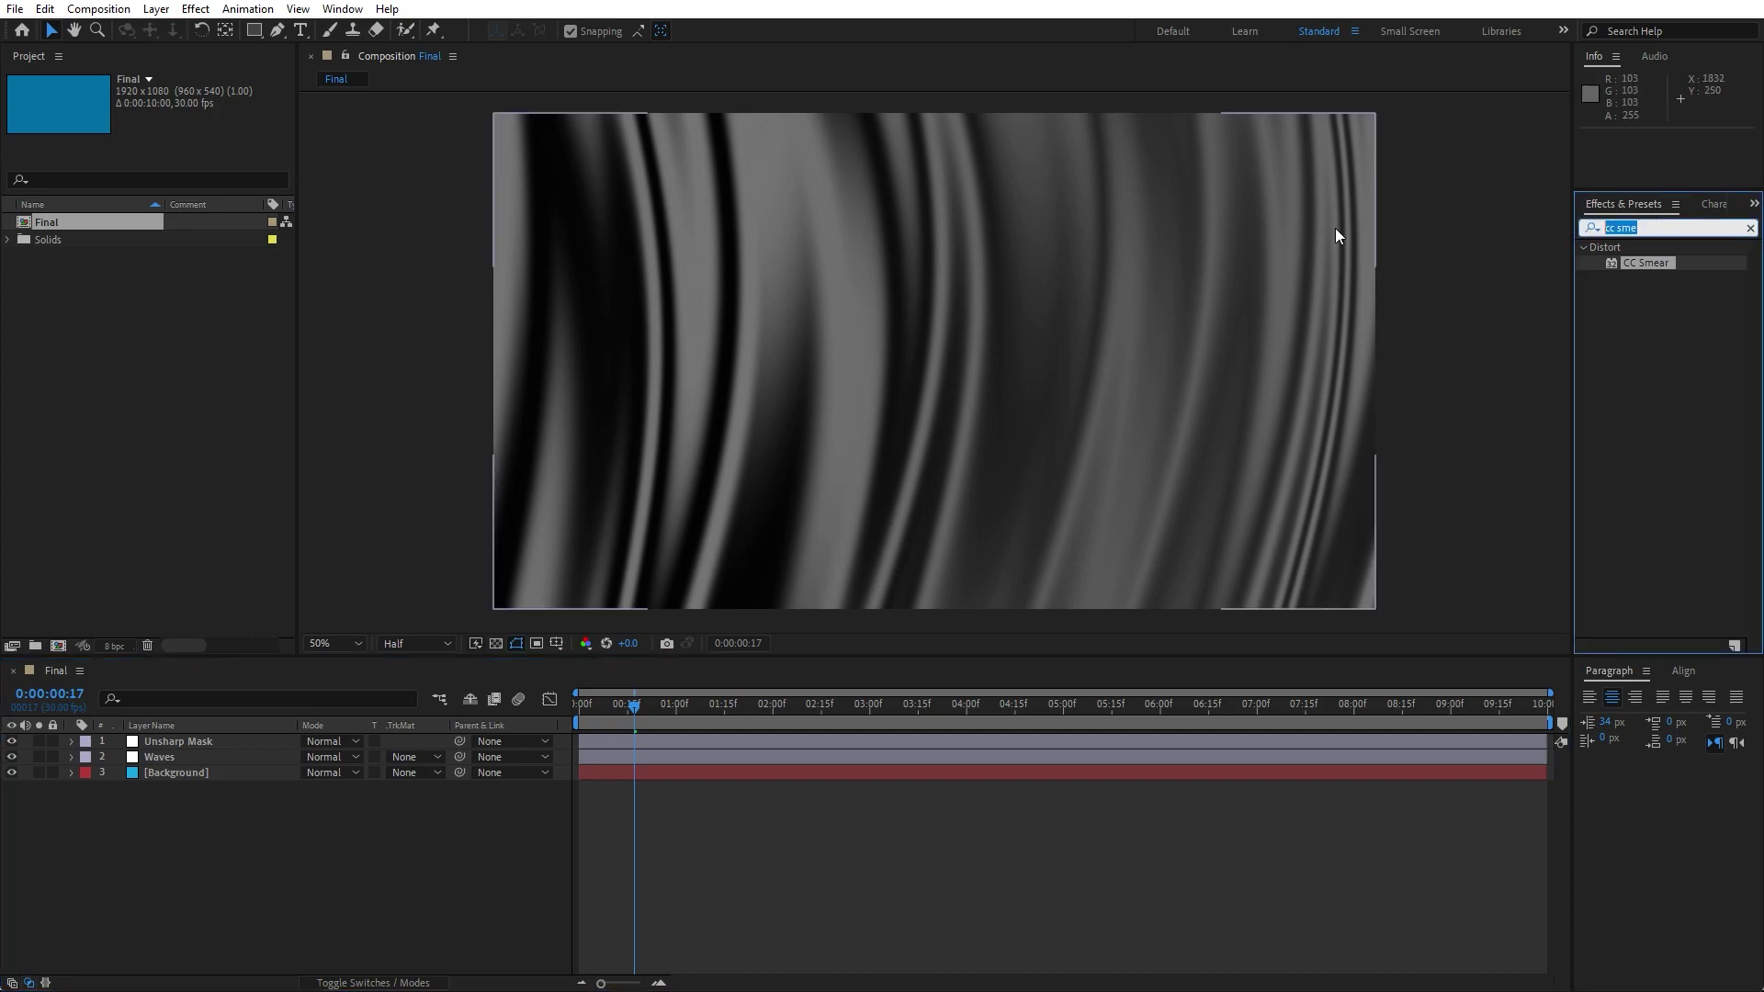
type("unsha")
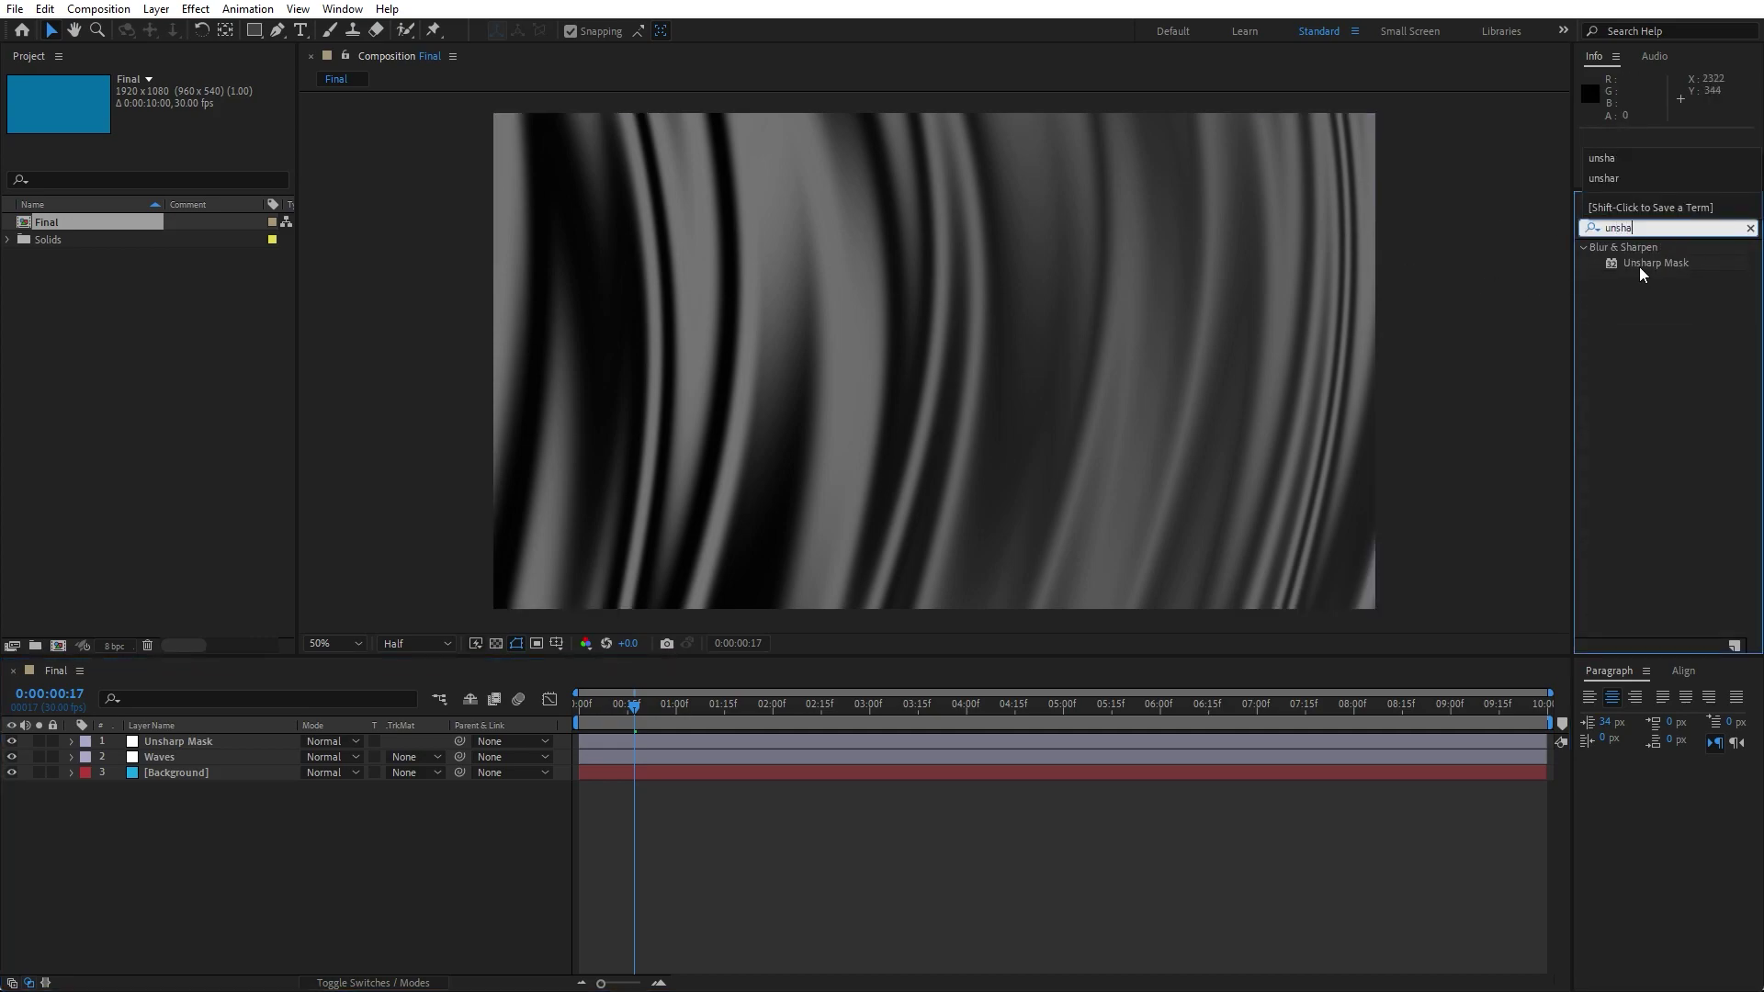
left_click_drag(1639, 266, 184, 746)
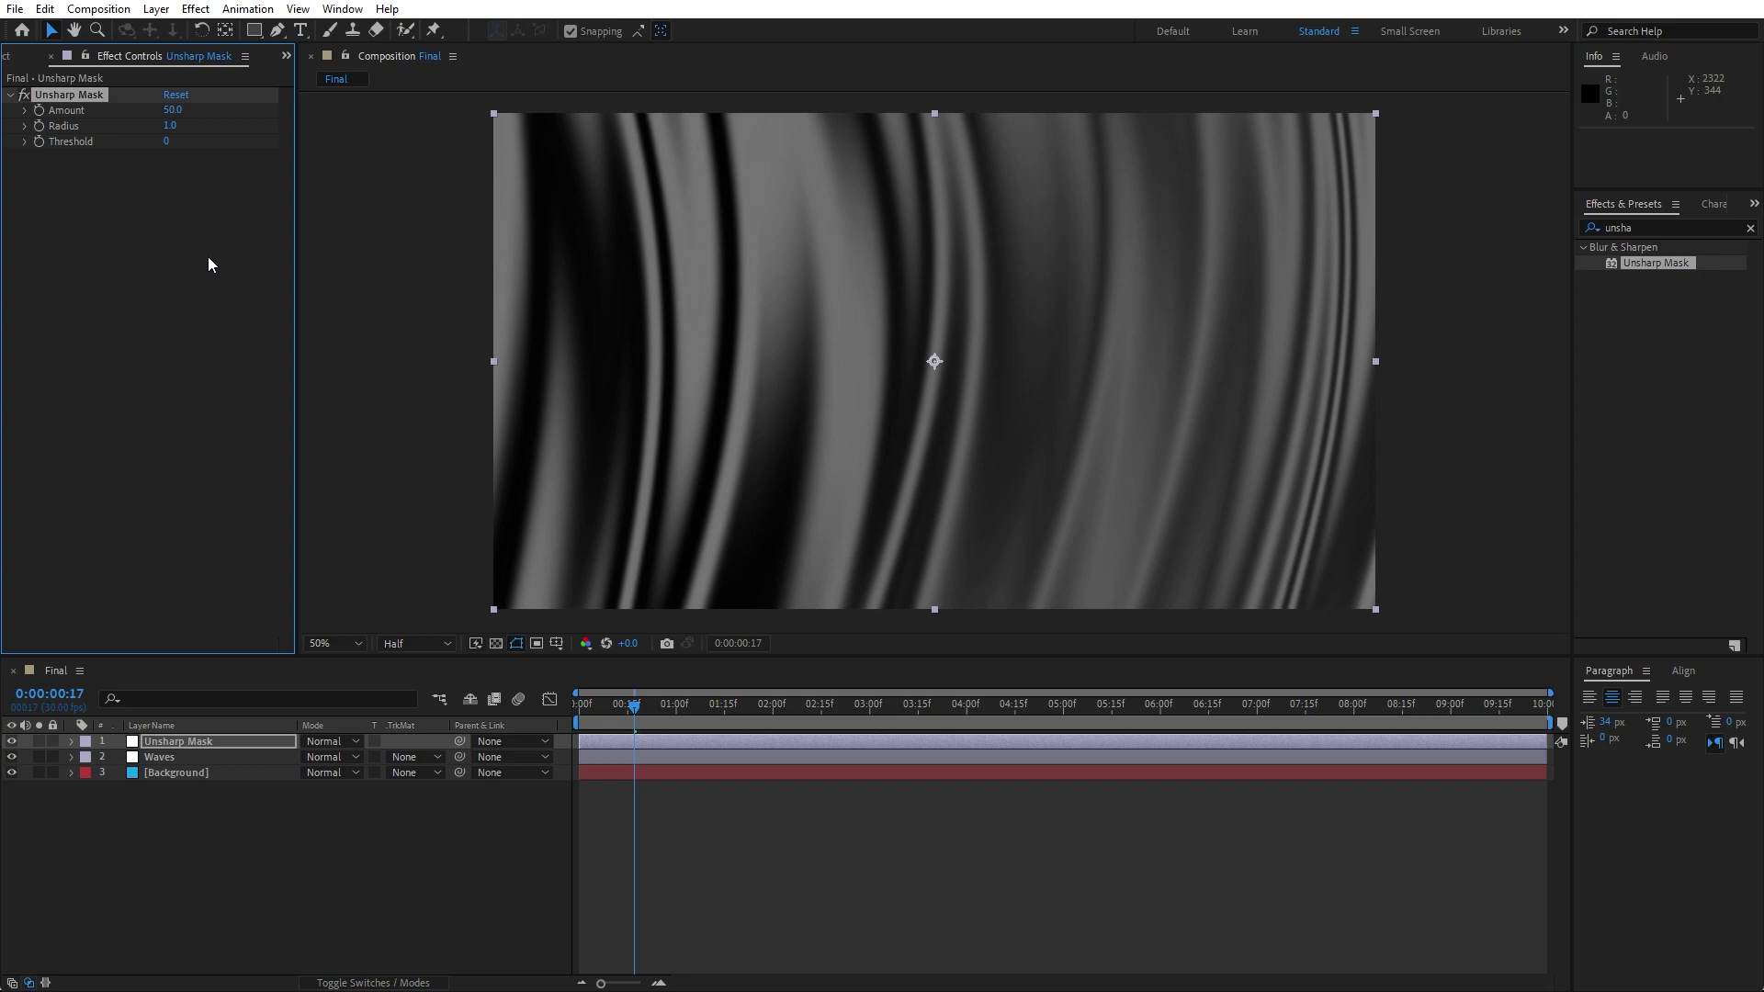
left_click(171, 128)
type("100")
left_click(385, 808)
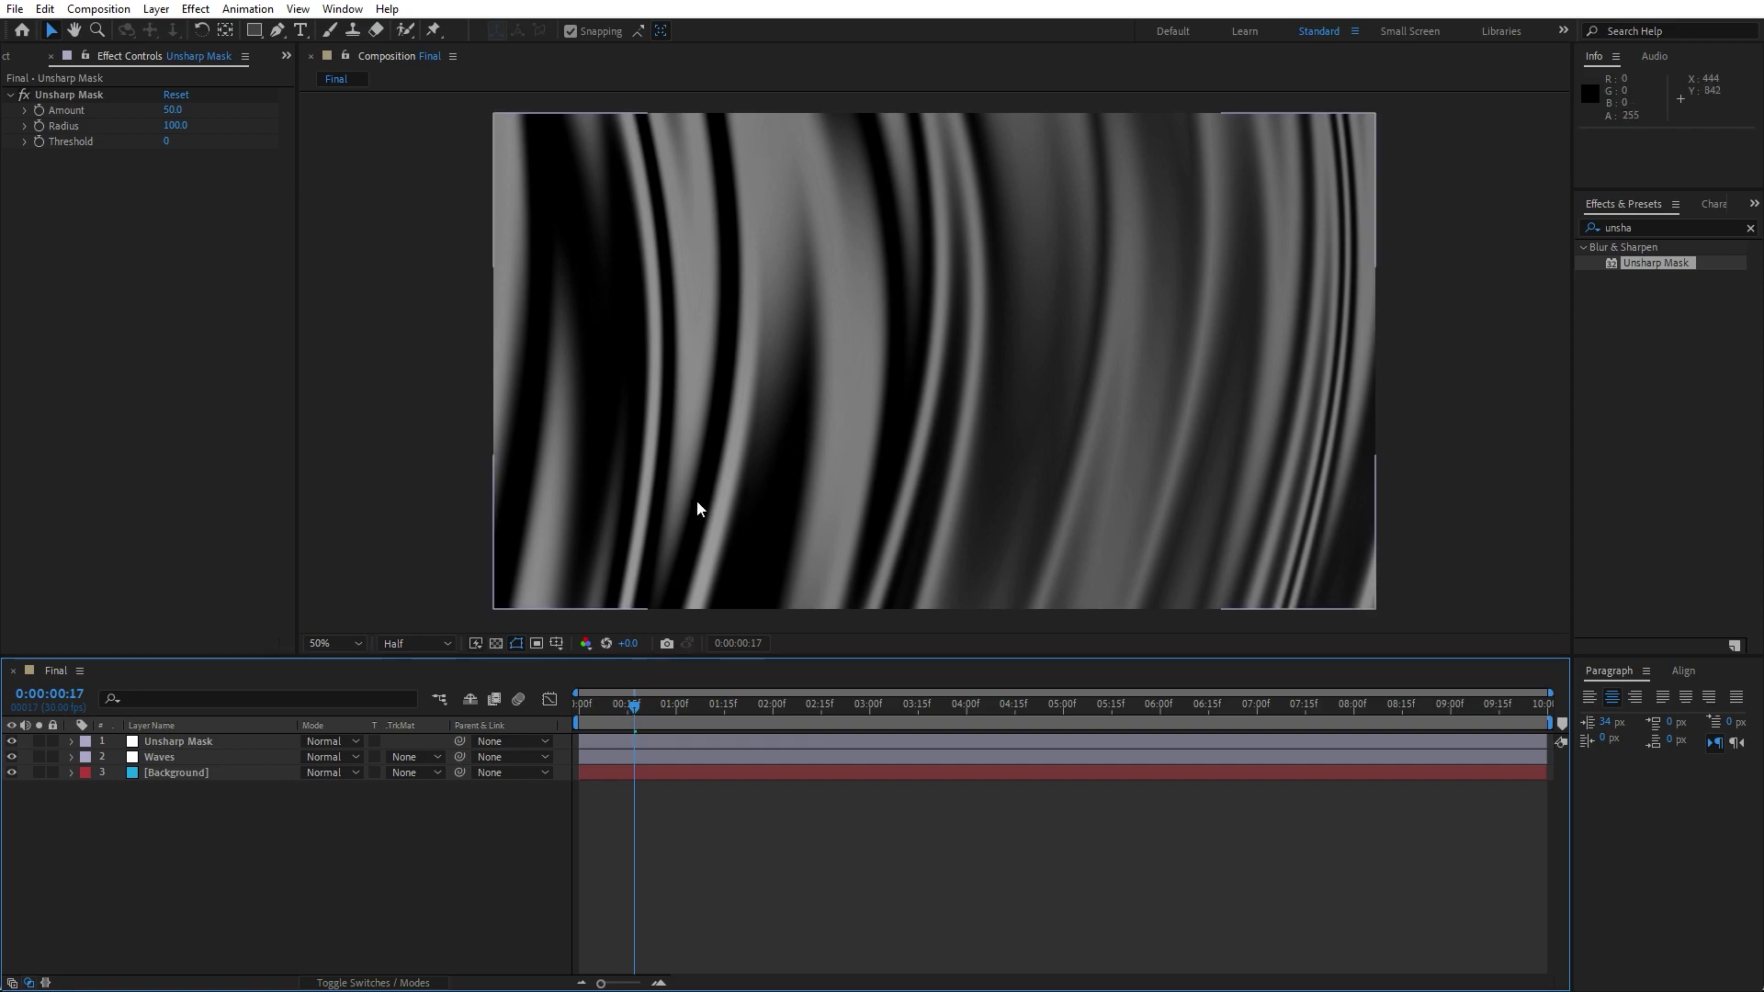
left_click_drag(634, 705, 1000, 707)
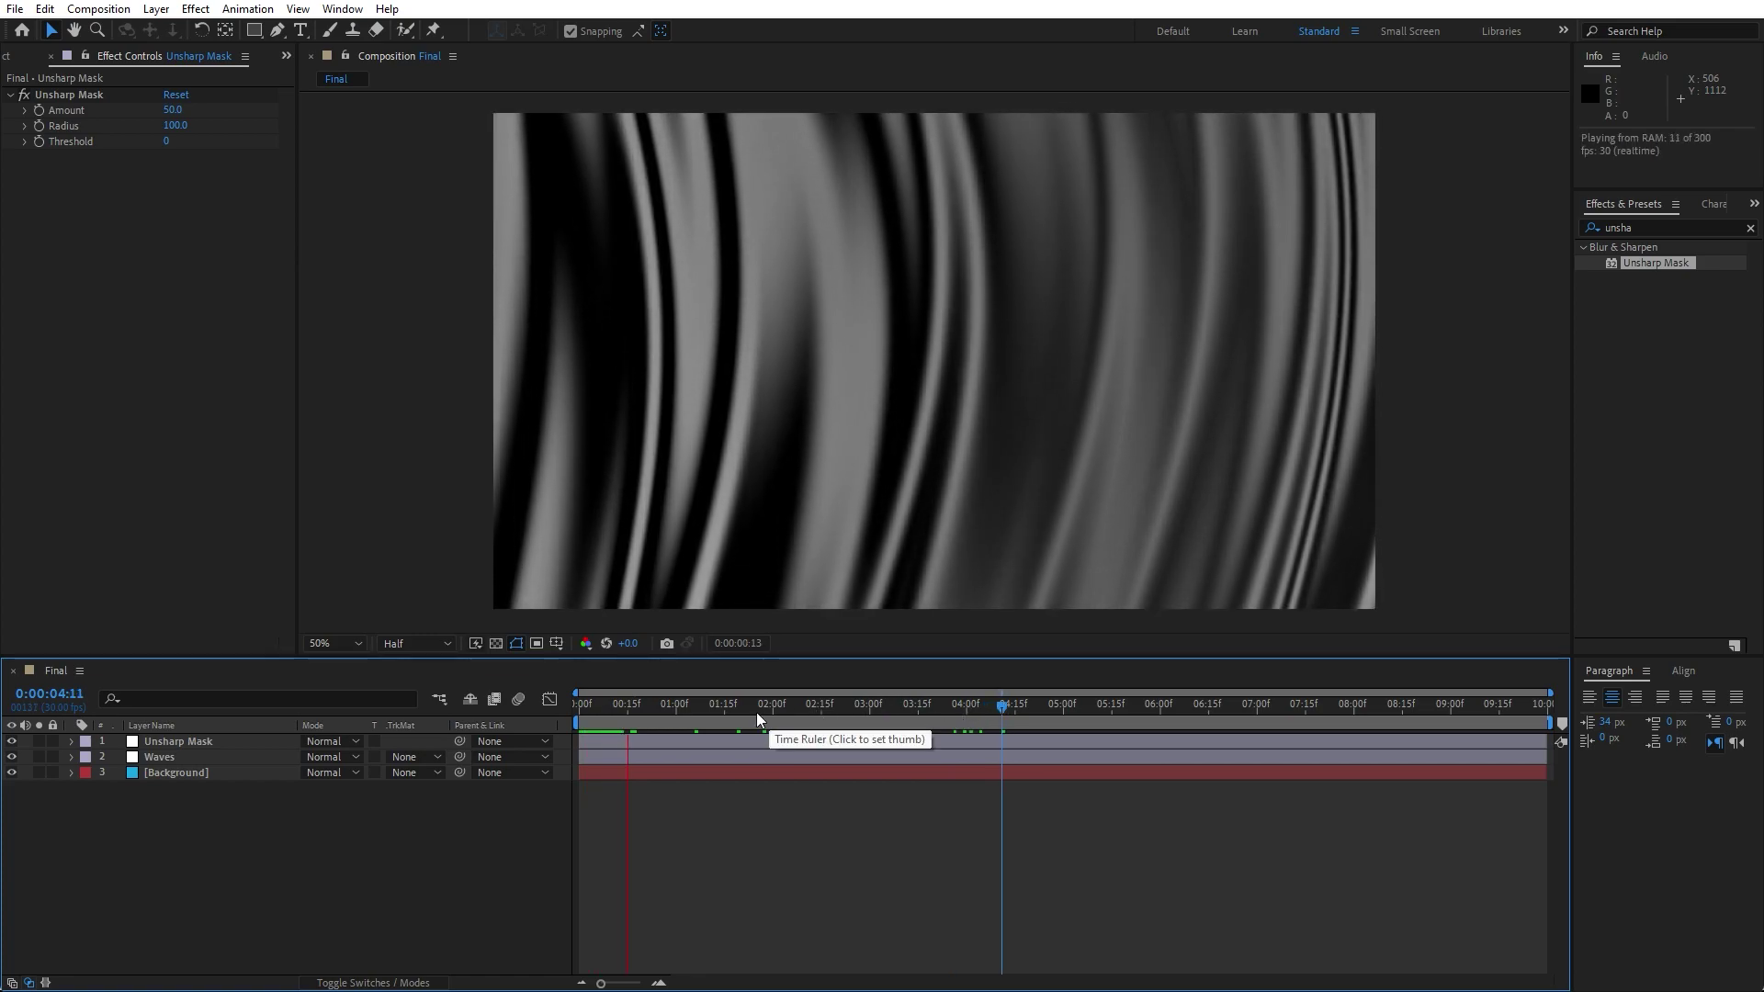
Select Unsharp Mask, Waves and Background and pre-compose them as Background.
left_click(753, 713)
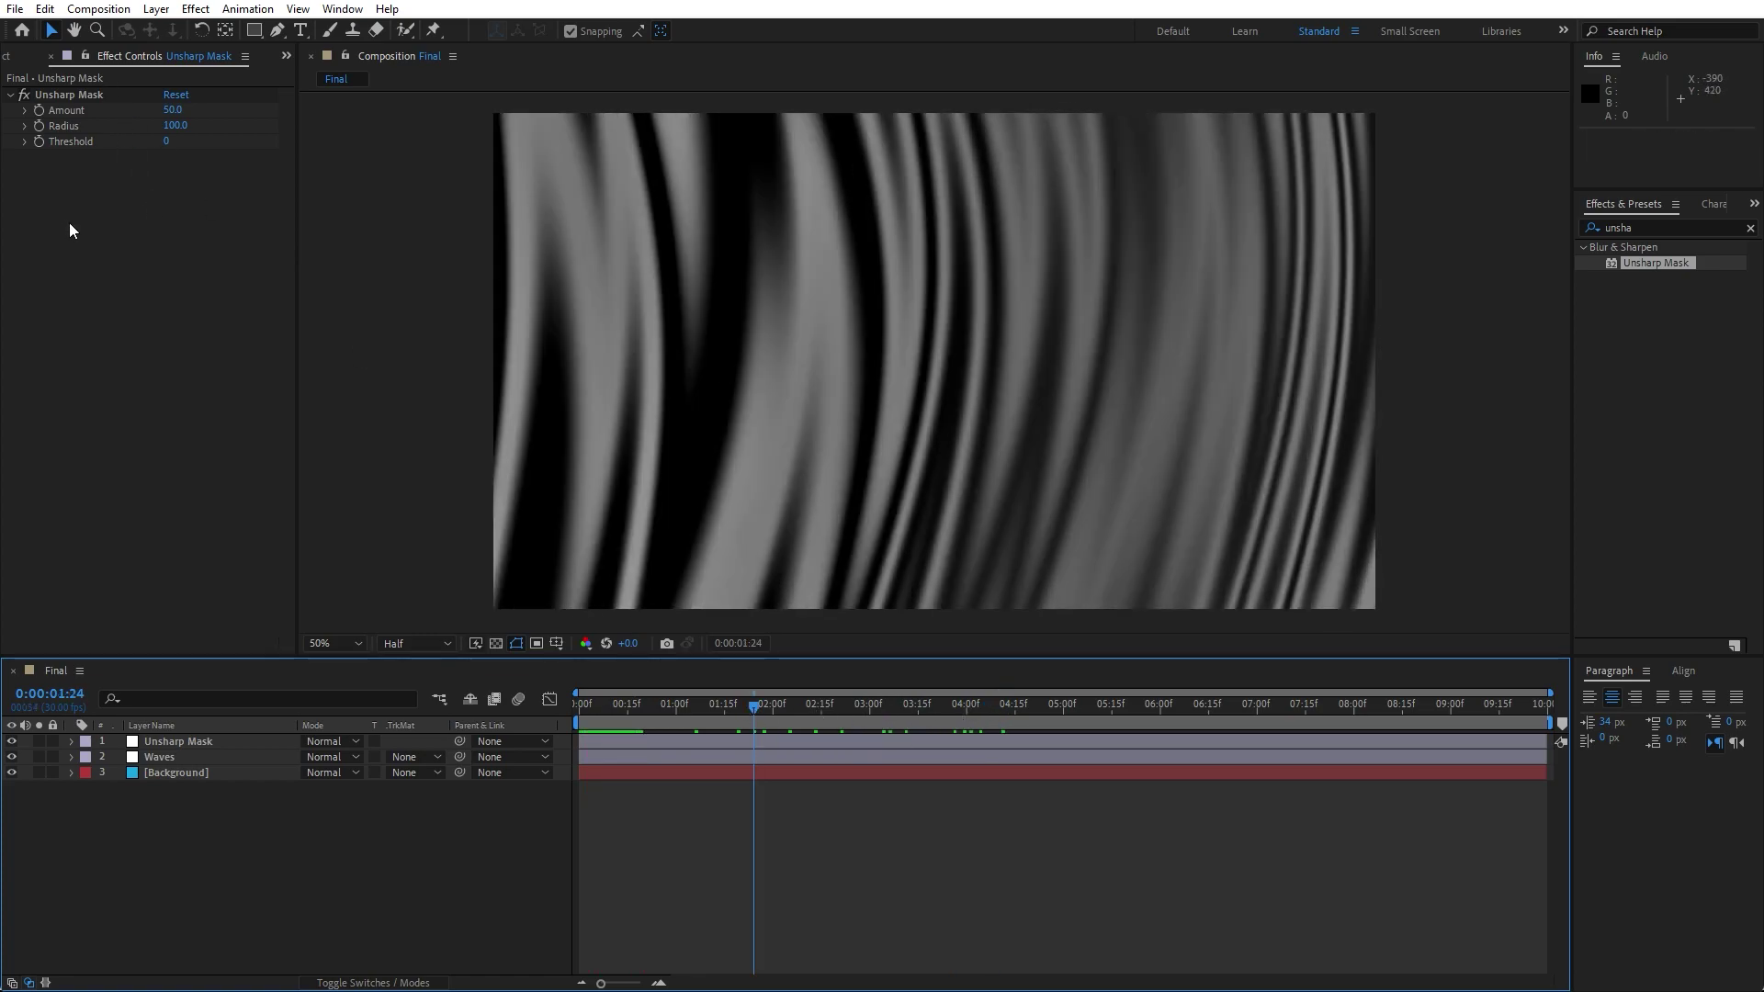
key("ctrl+a")
right_click(196, 770)
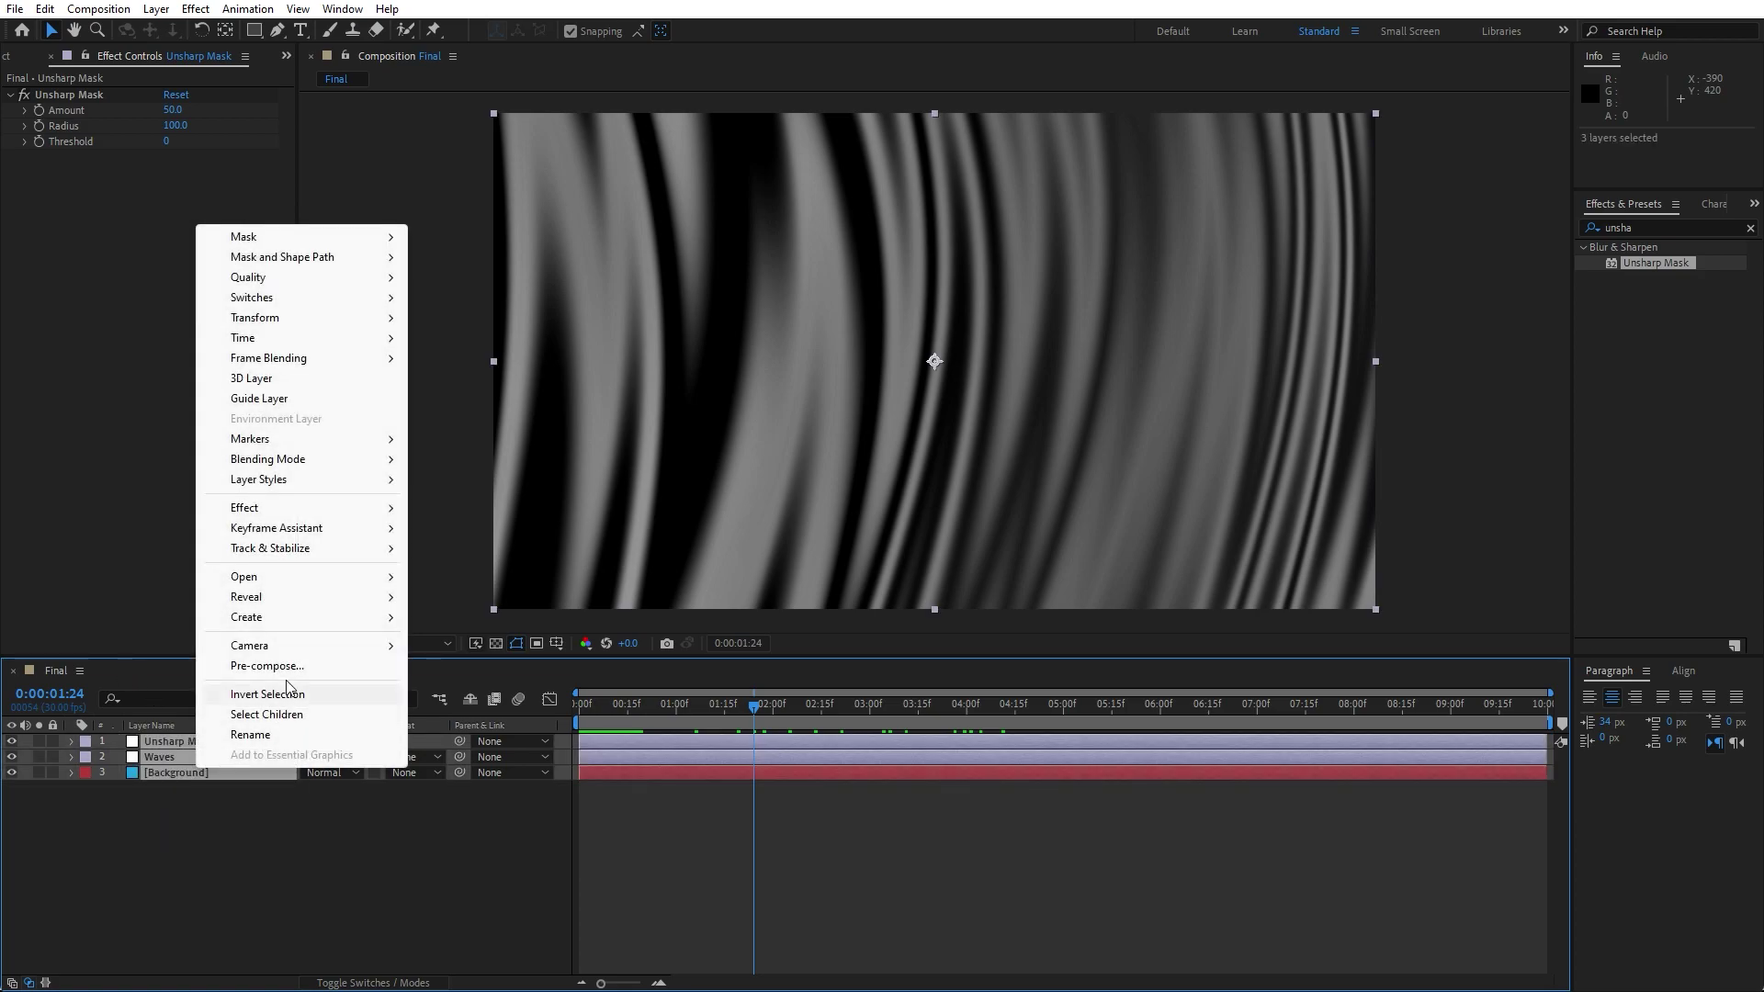
left_click(291, 666)
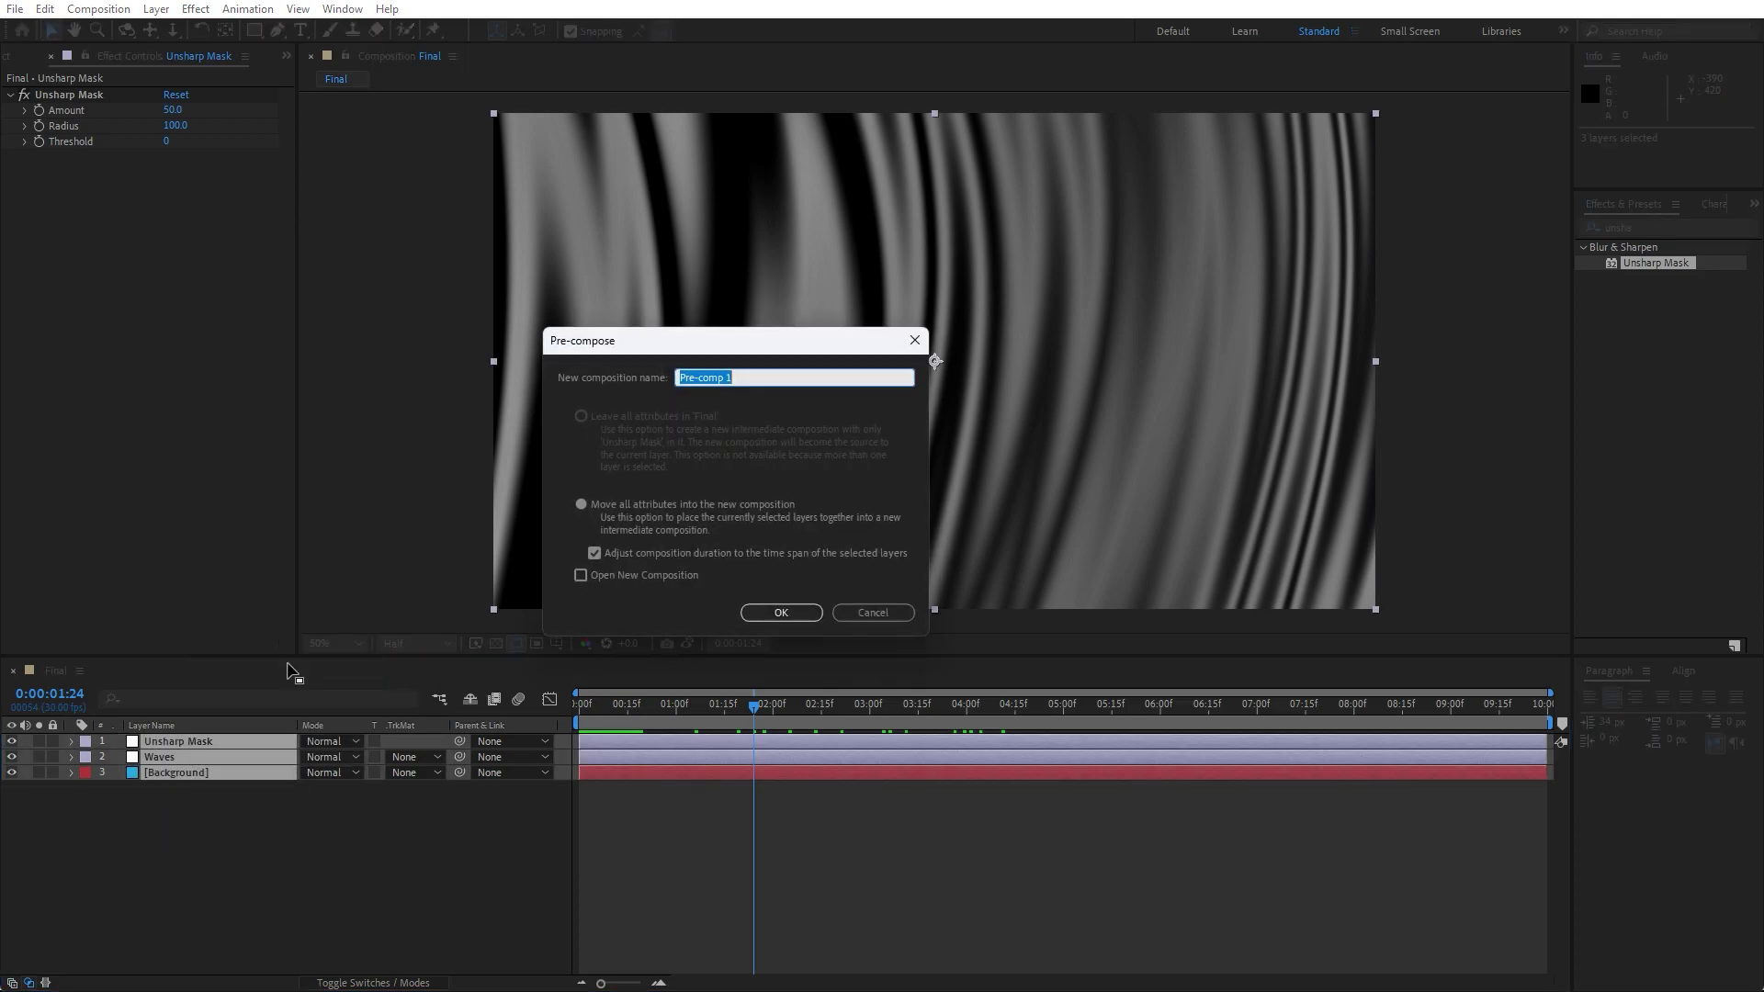
type("Background")
left_click(781, 613)
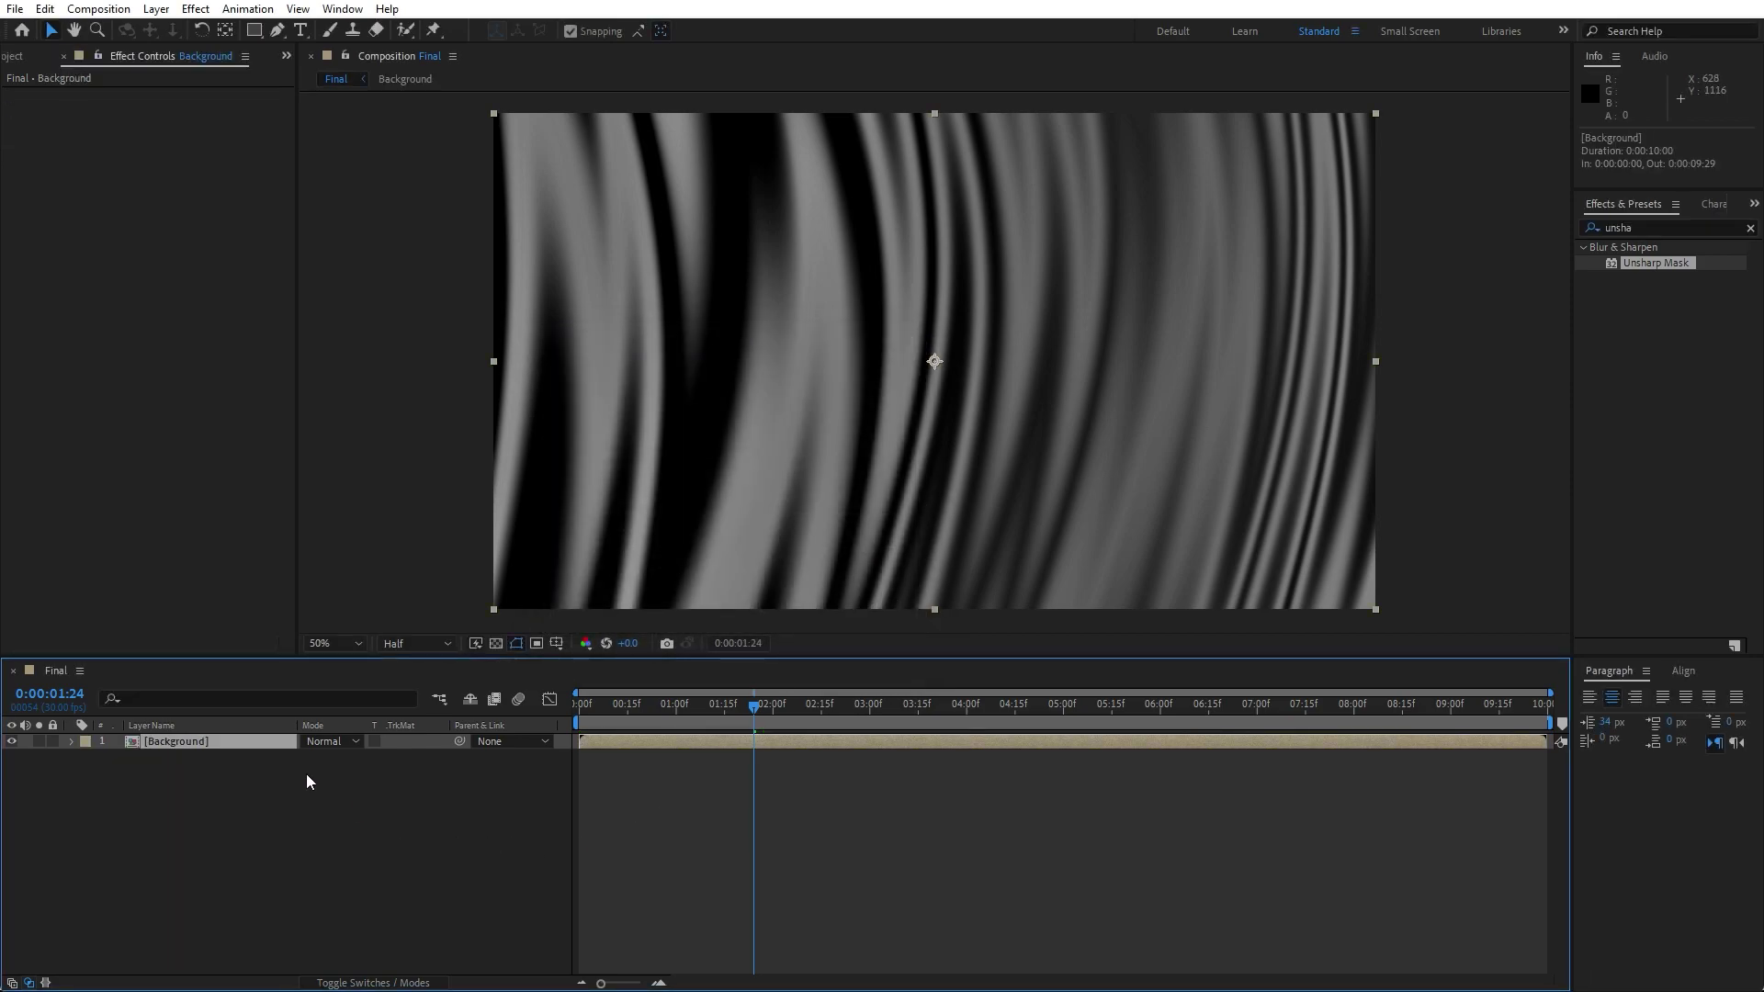
Duplicate Background and set the top copy's blend mode to Lighten after trying Overlay, Soft Light, Add.
key("ctrl+d")
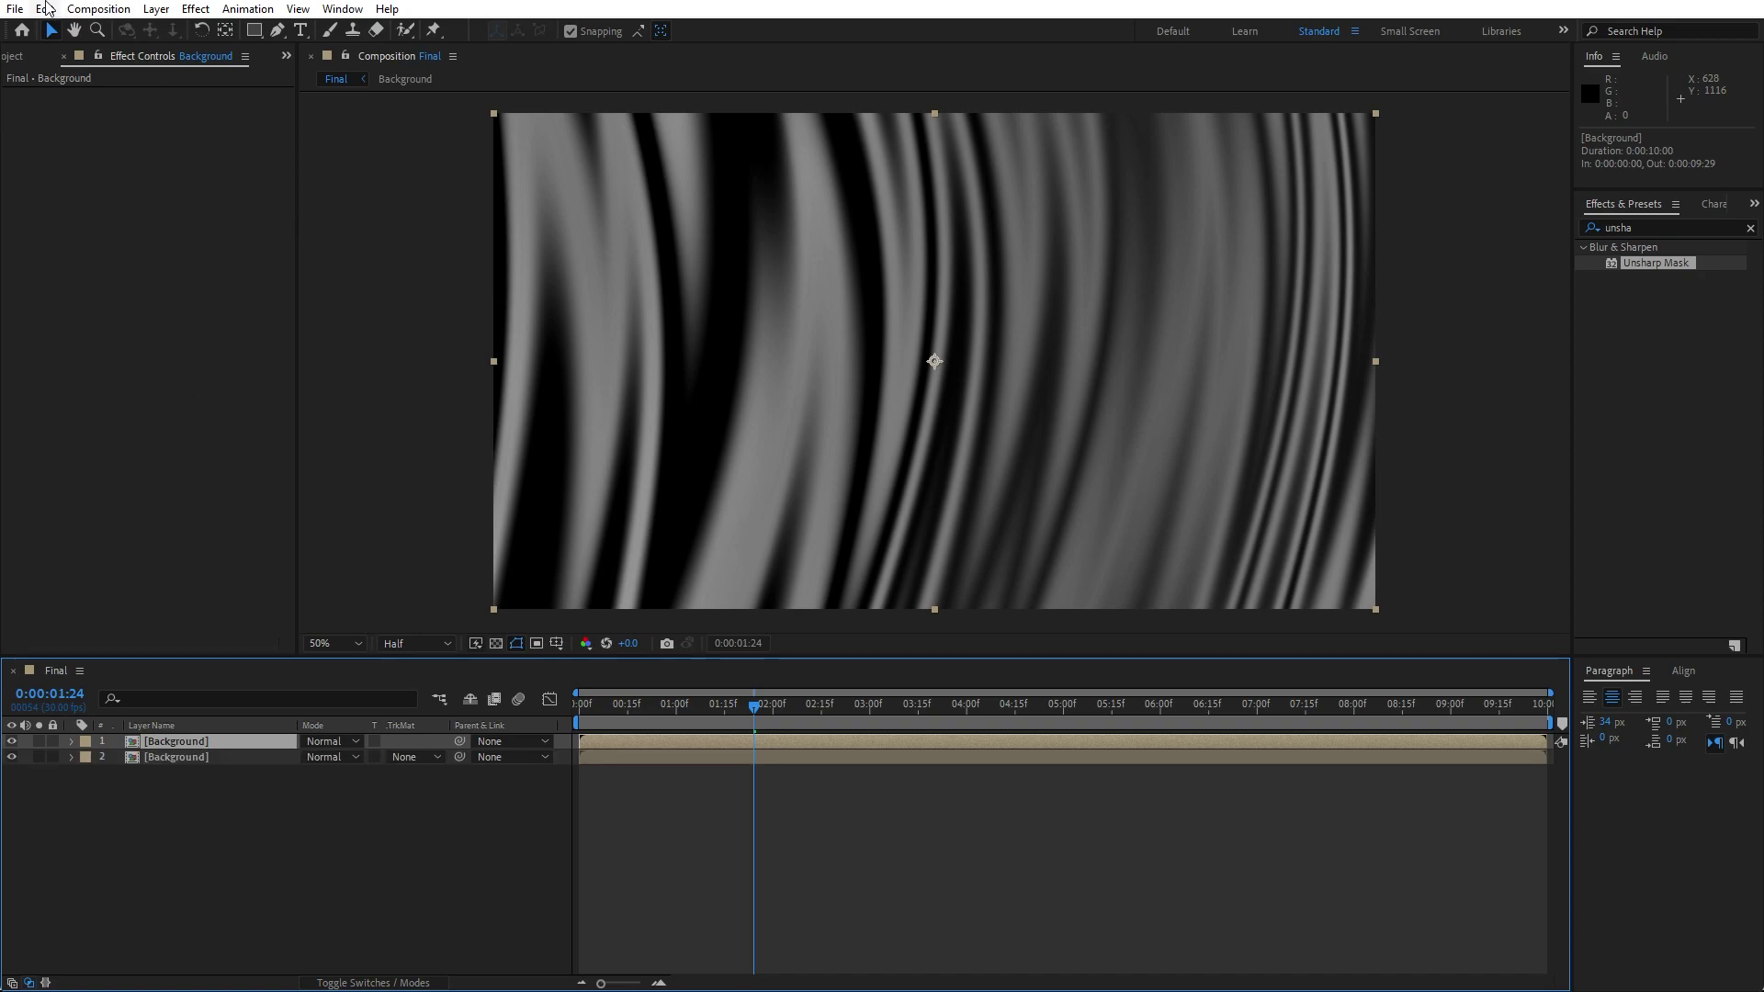
left_click(44, 9)
left_click(268, 812)
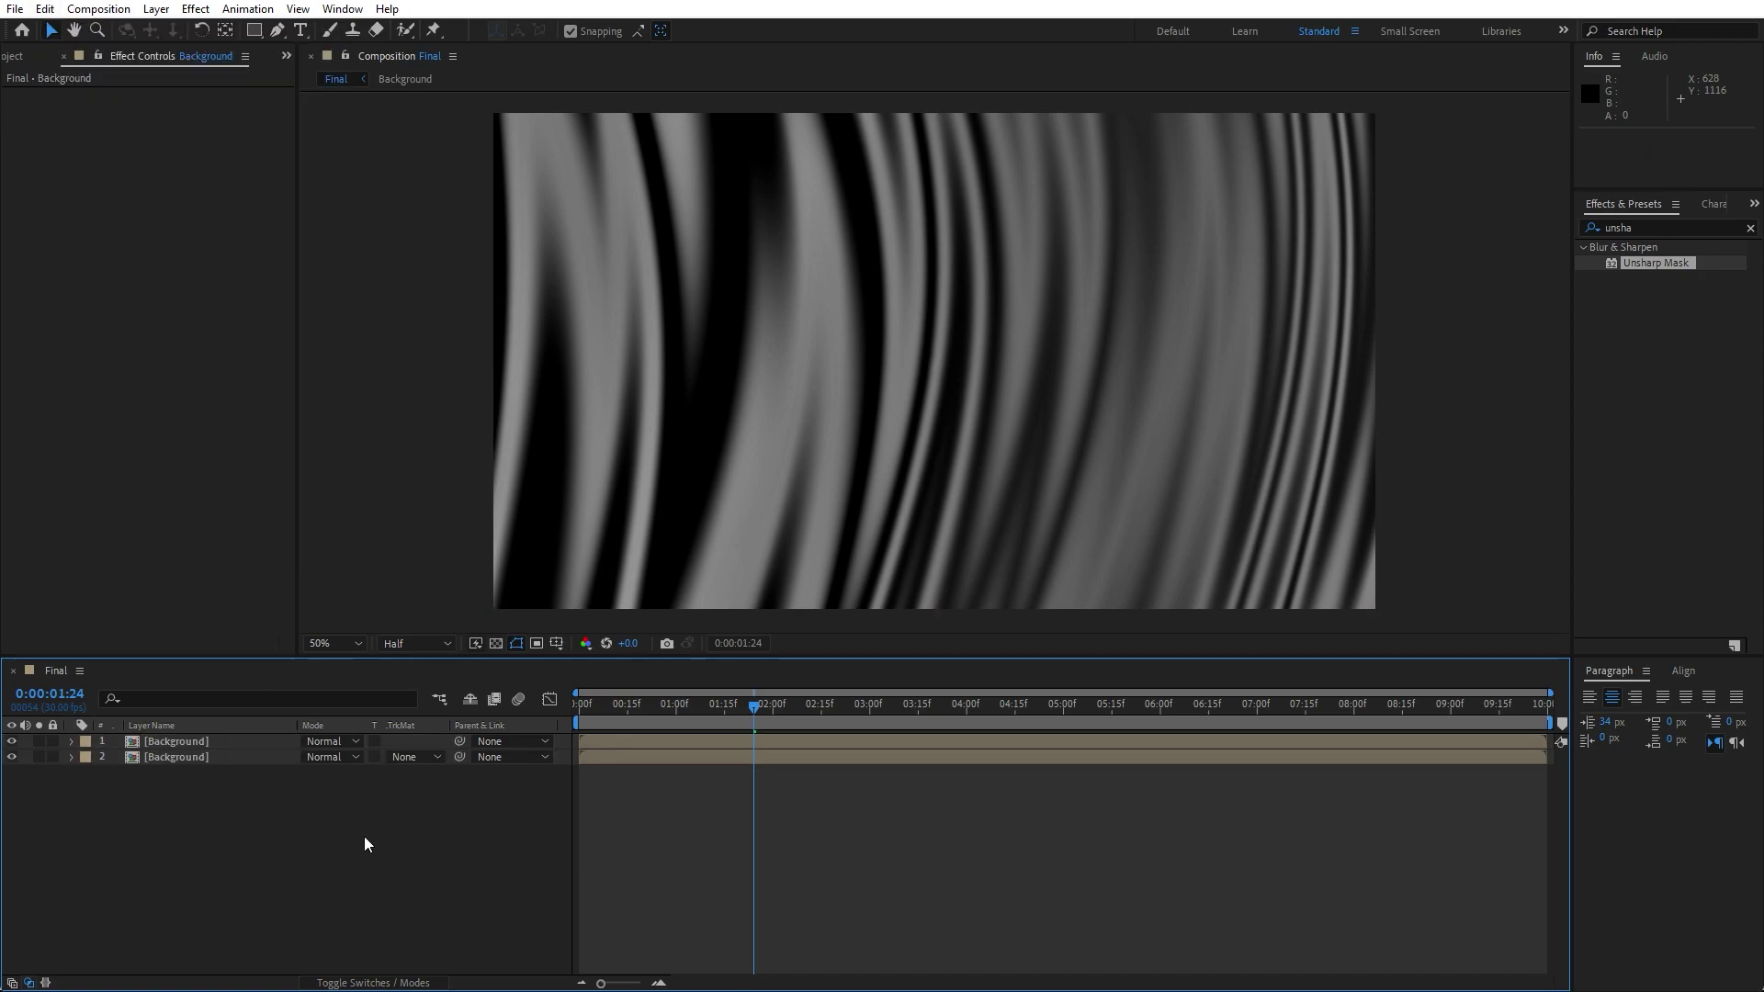
left_click(349, 742)
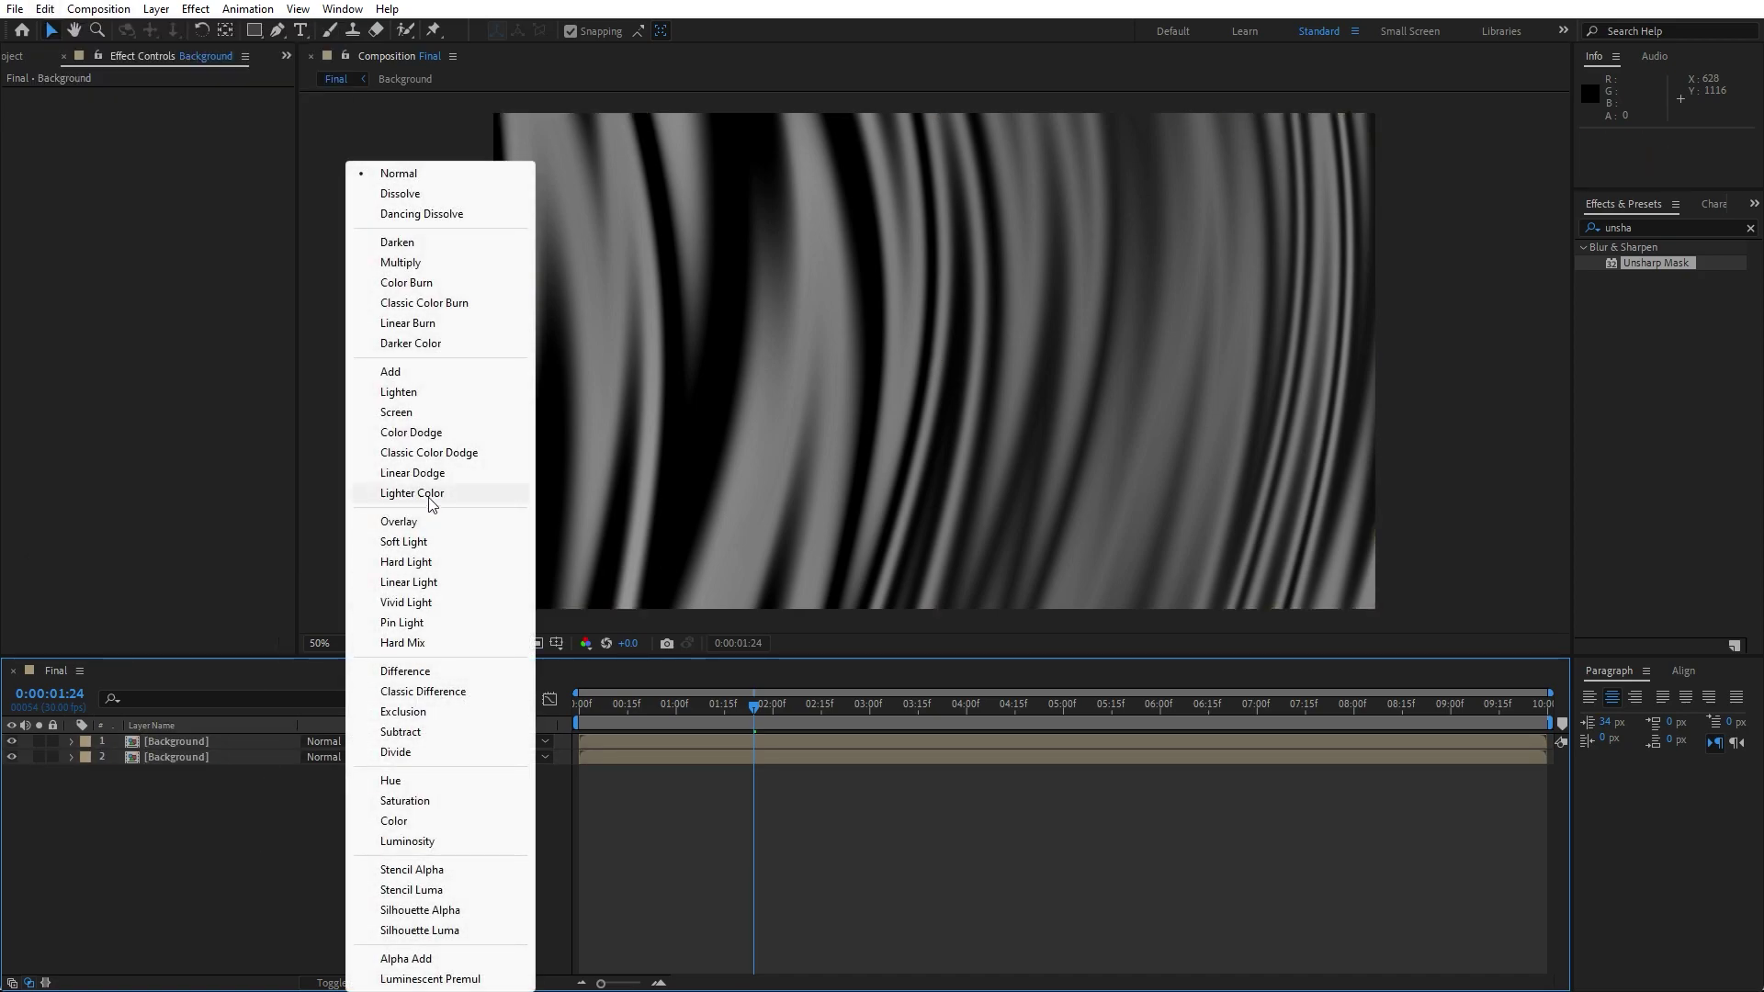
left_click(399, 522)
left_click(348, 741)
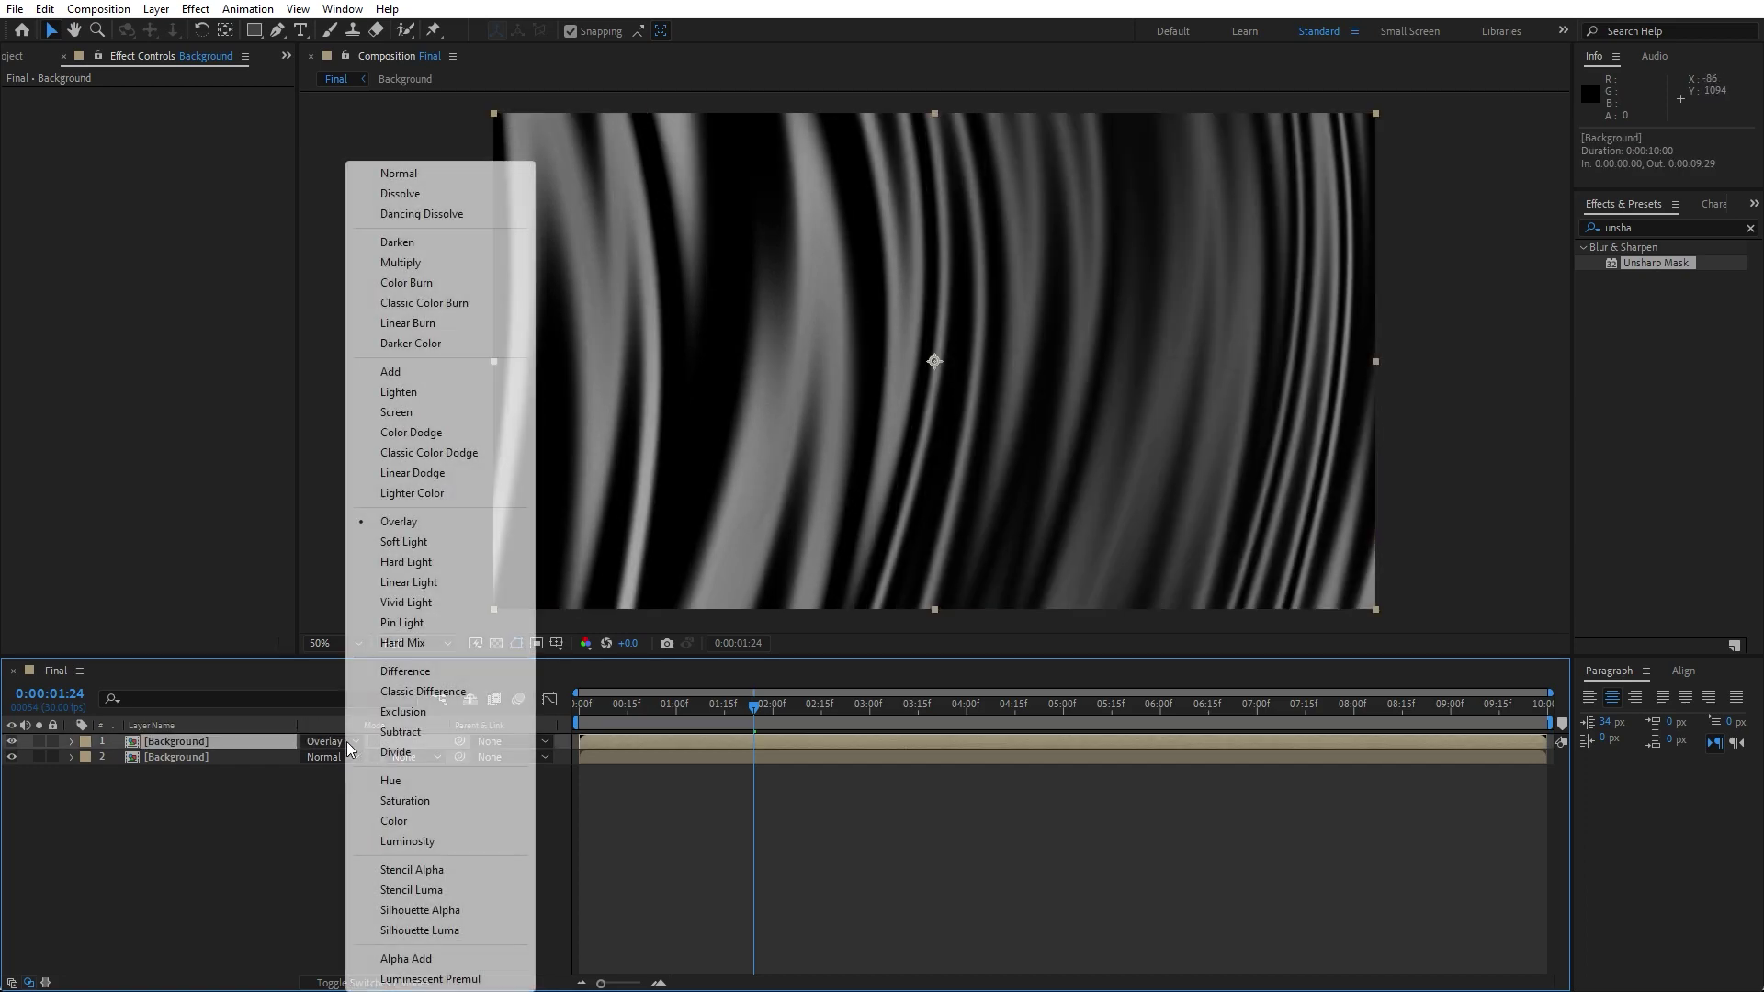
left_click(421, 556)
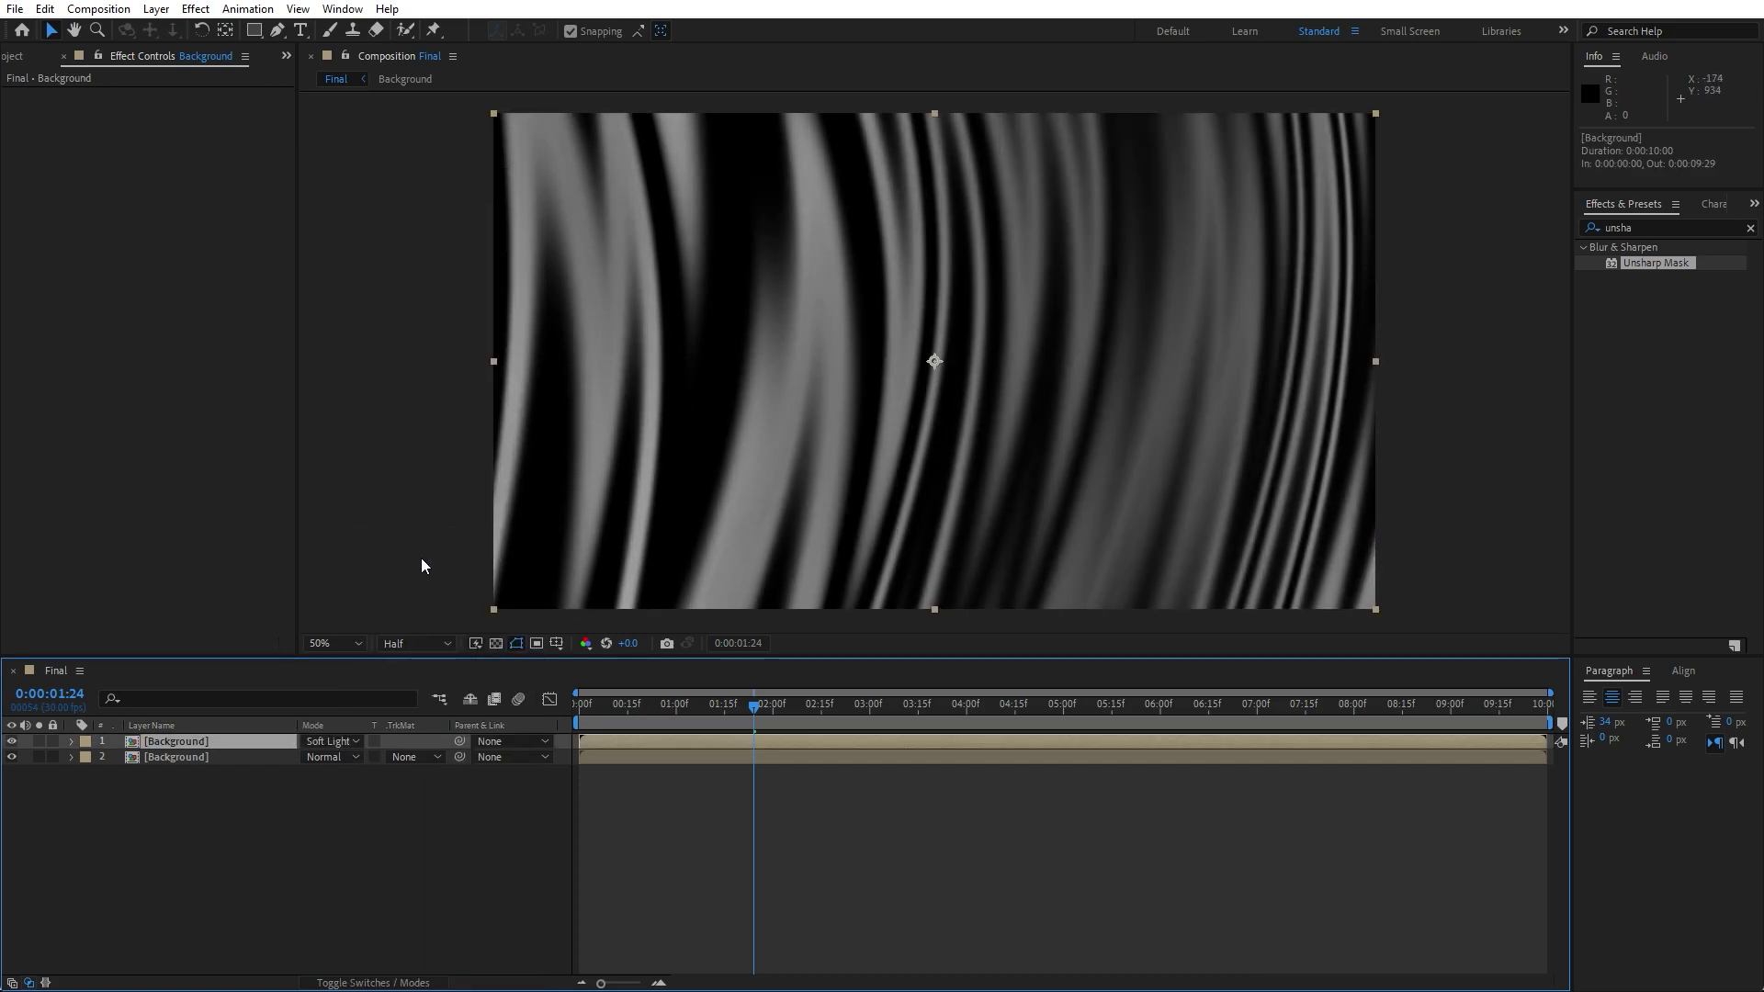
left_click(327, 740)
left_click(434, 372)
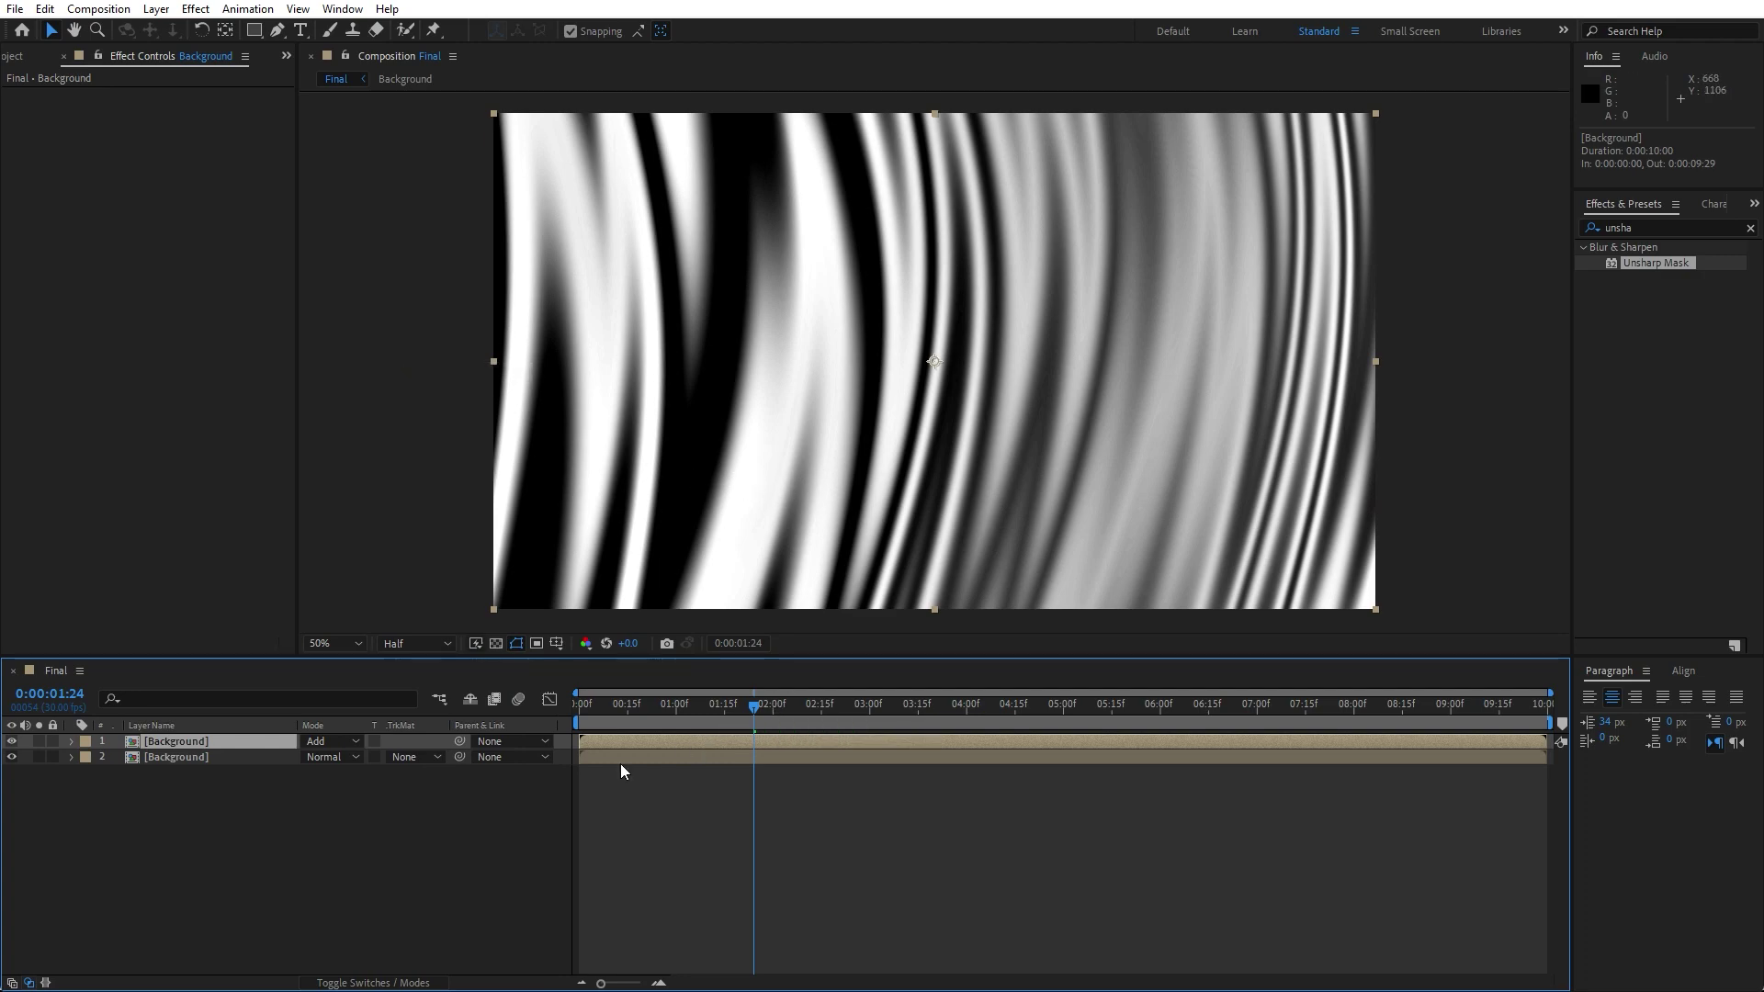
left_click(339, 742)
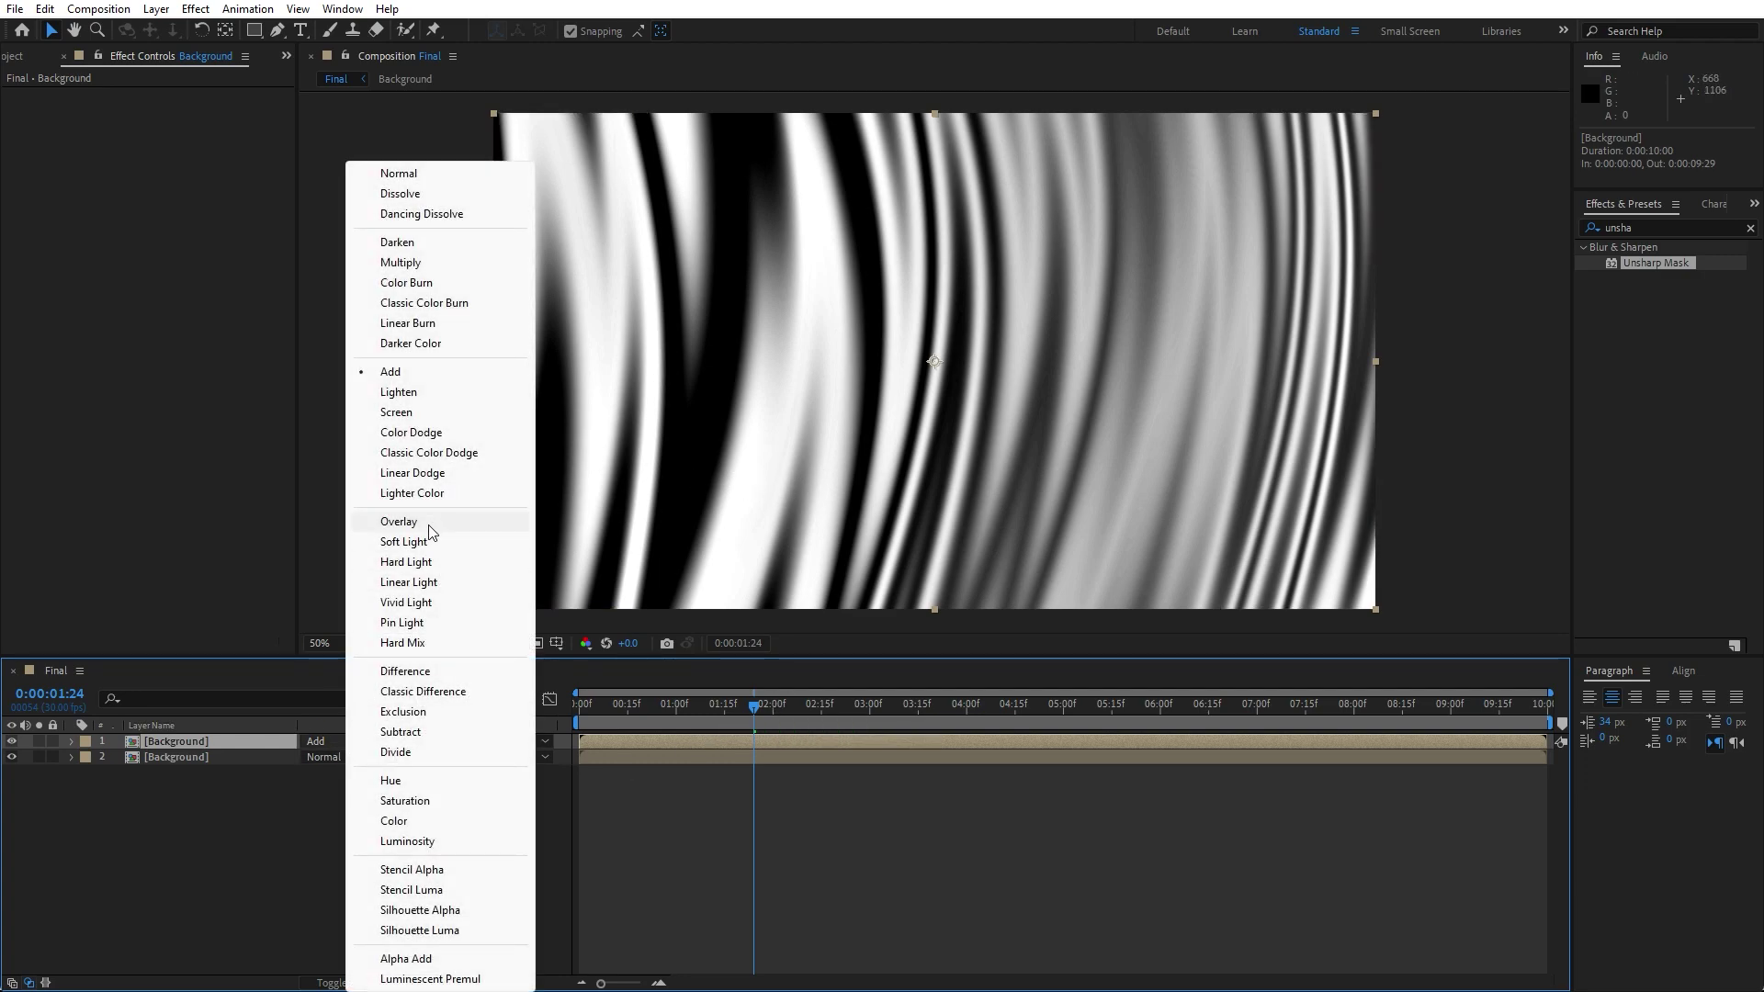
left_click(416, 393)
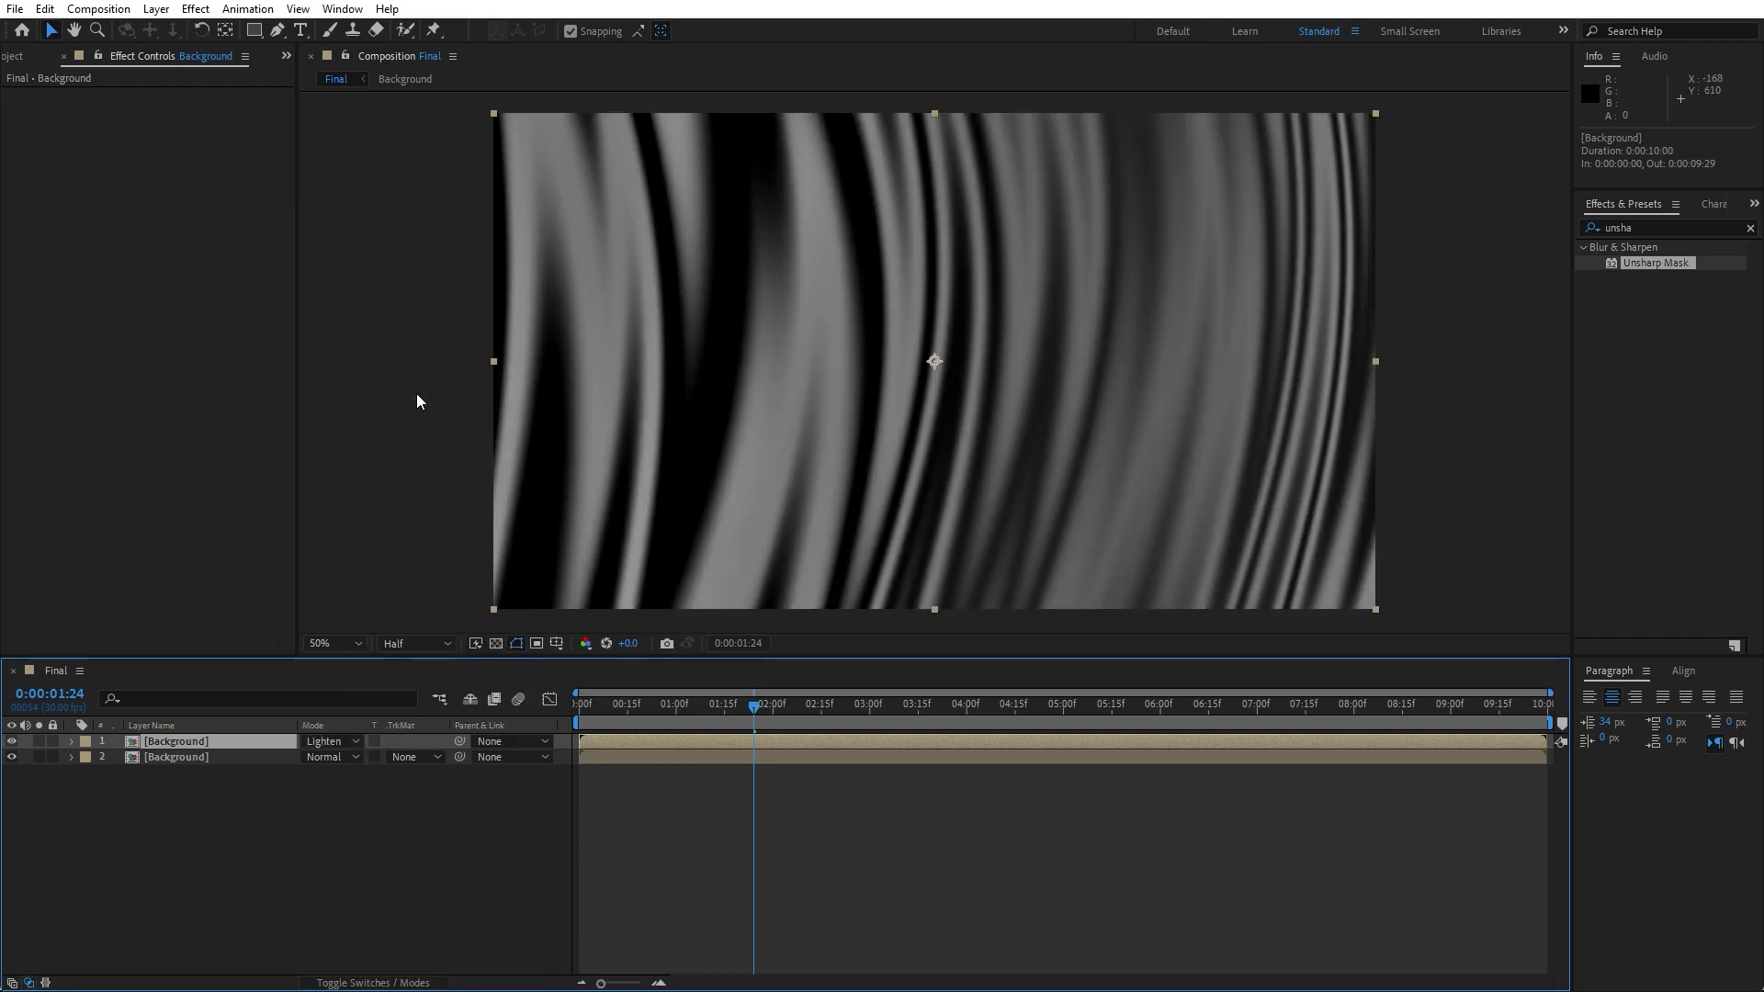
Check the top copy's Opacity, then select both Background layers for pre-composing.
key("t")
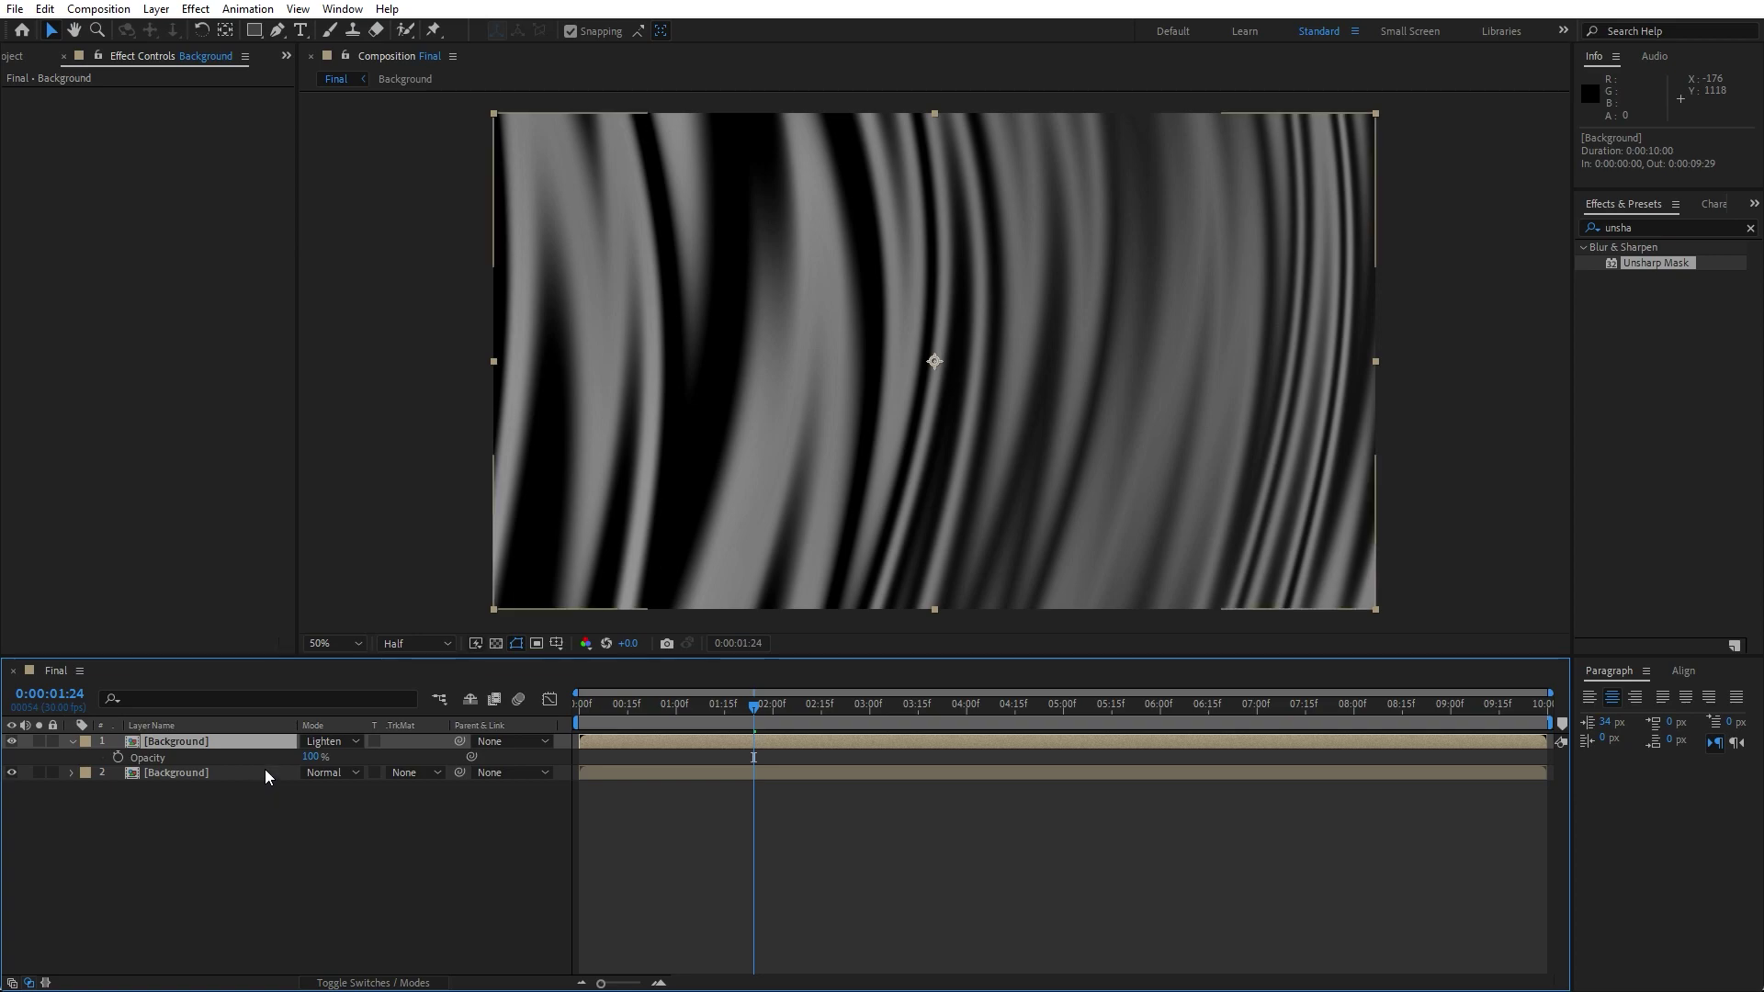
key("t")
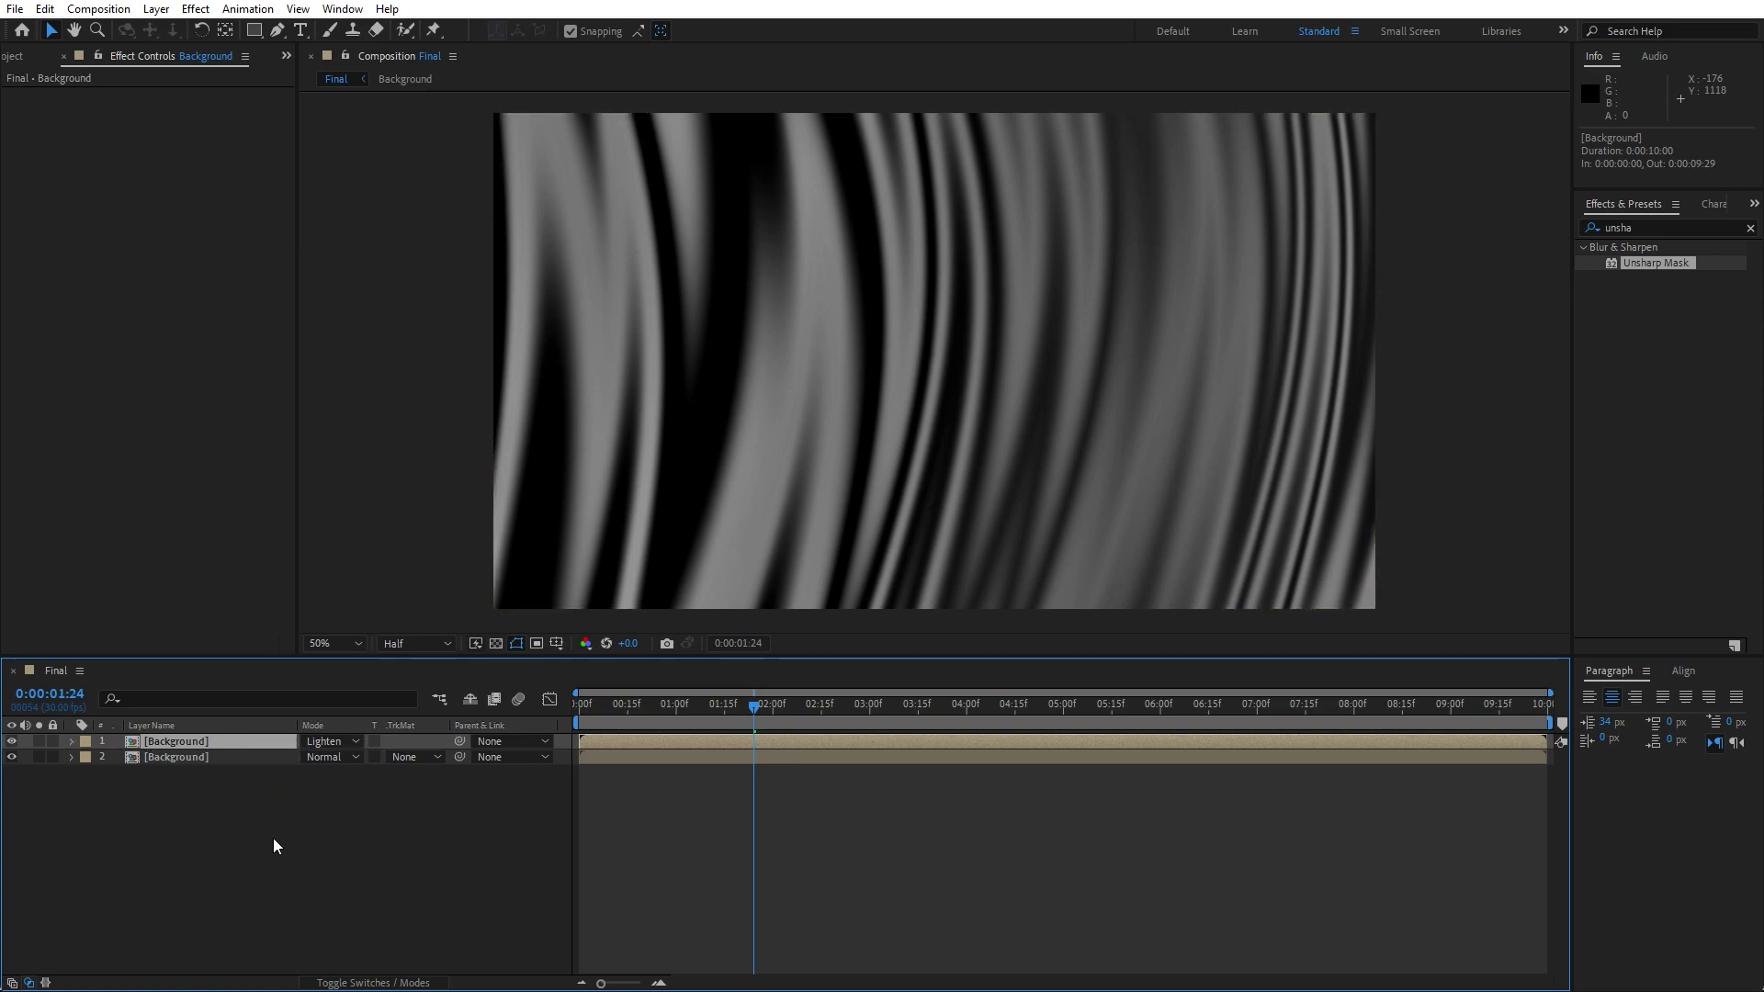
left_click(273, 838)
left_click_drag(318, 849, 158, 725)
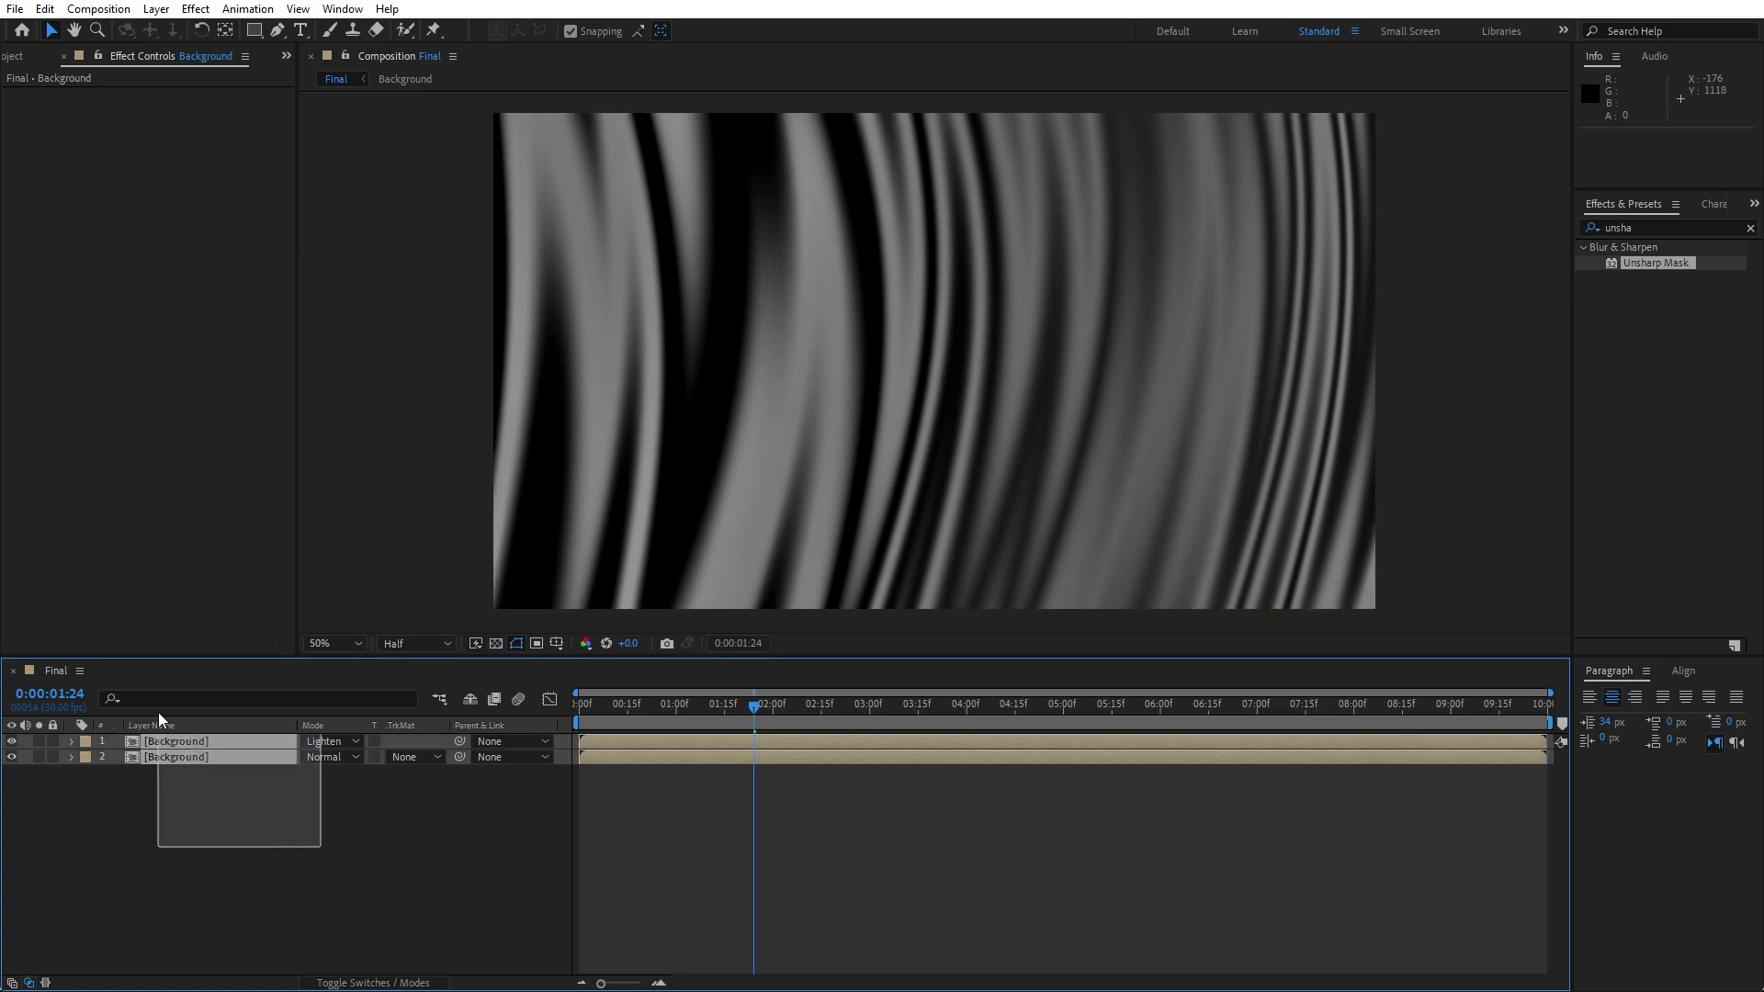
right_click(200, 746)
Pre-compose both Background copies into a precomp named Waves.
left_click(271, 644)
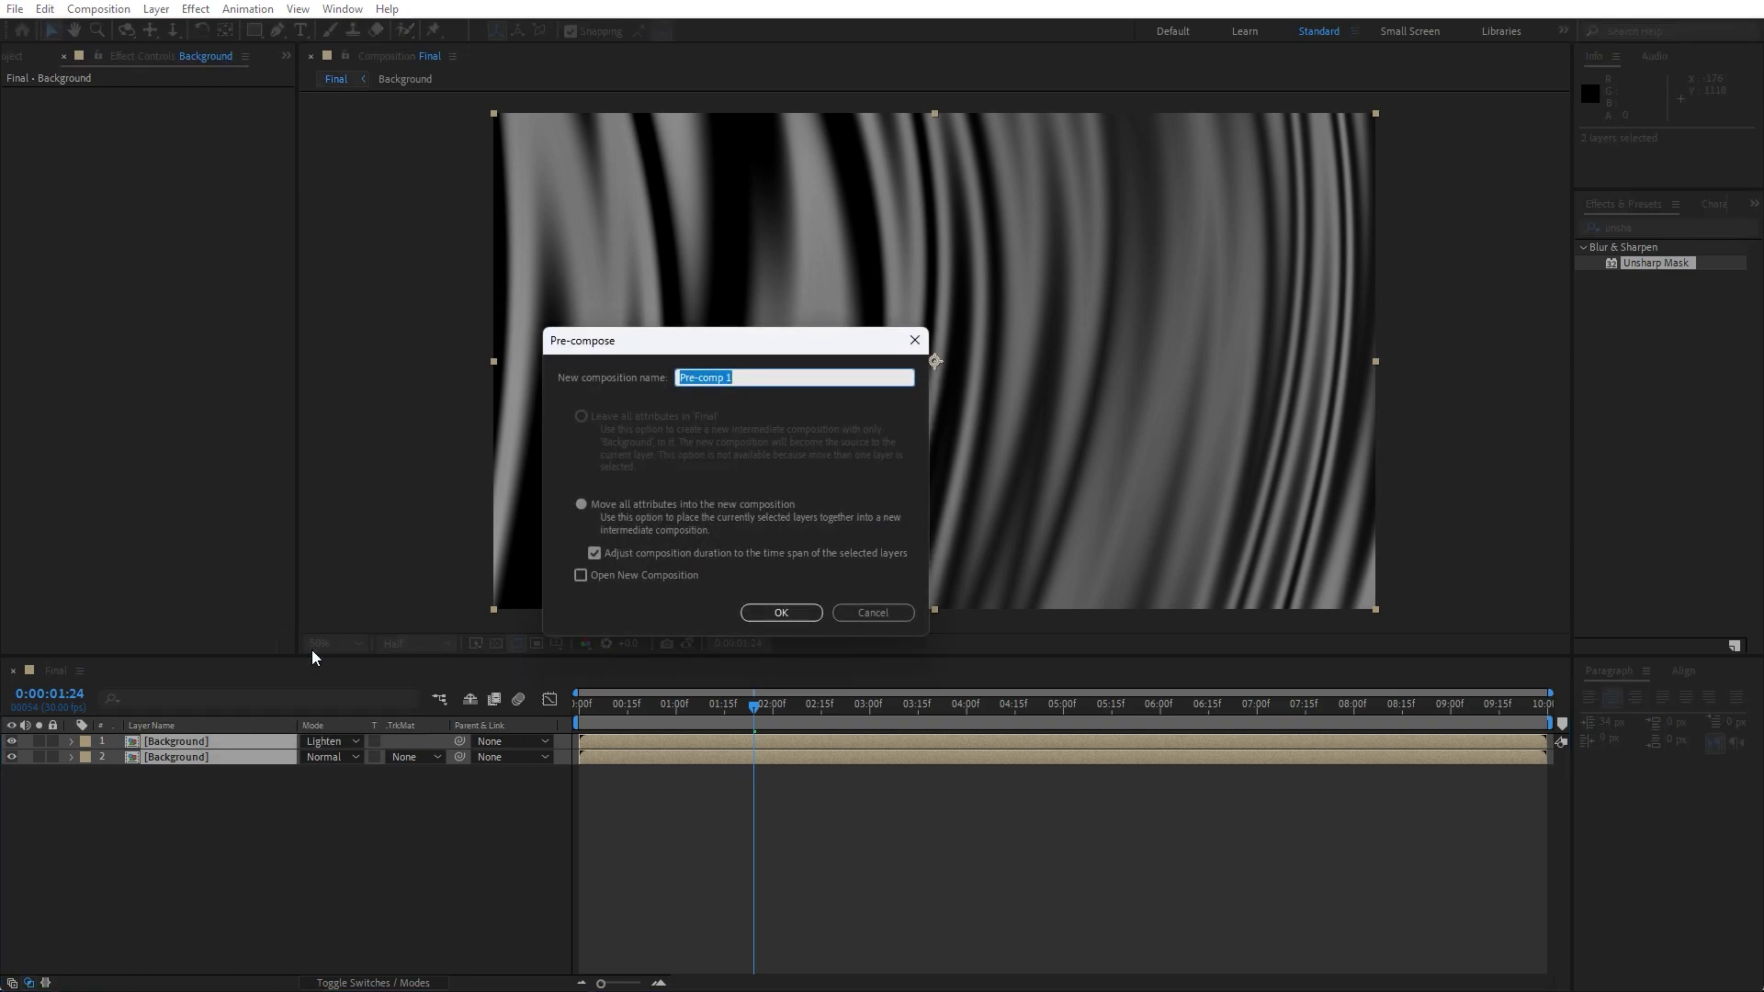
type("Waves")
left_click(781, 612)
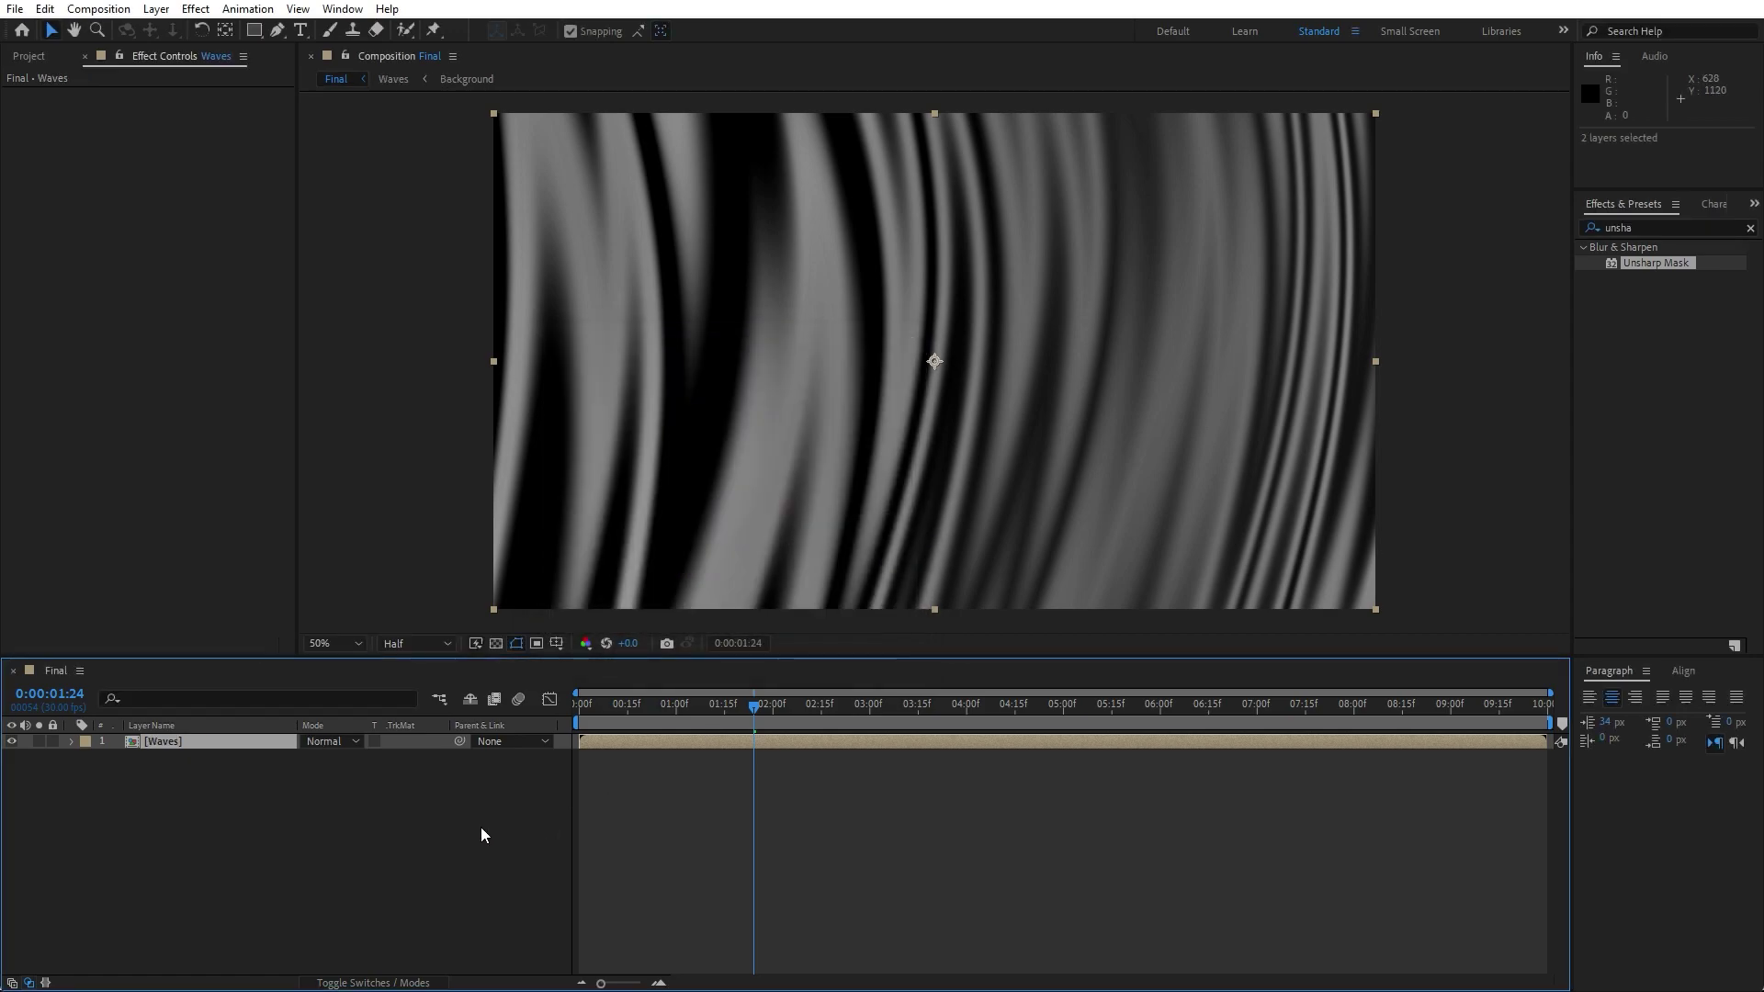
Add an adjustment layer named Curves above Waves in Final.
right_click(314, 816)
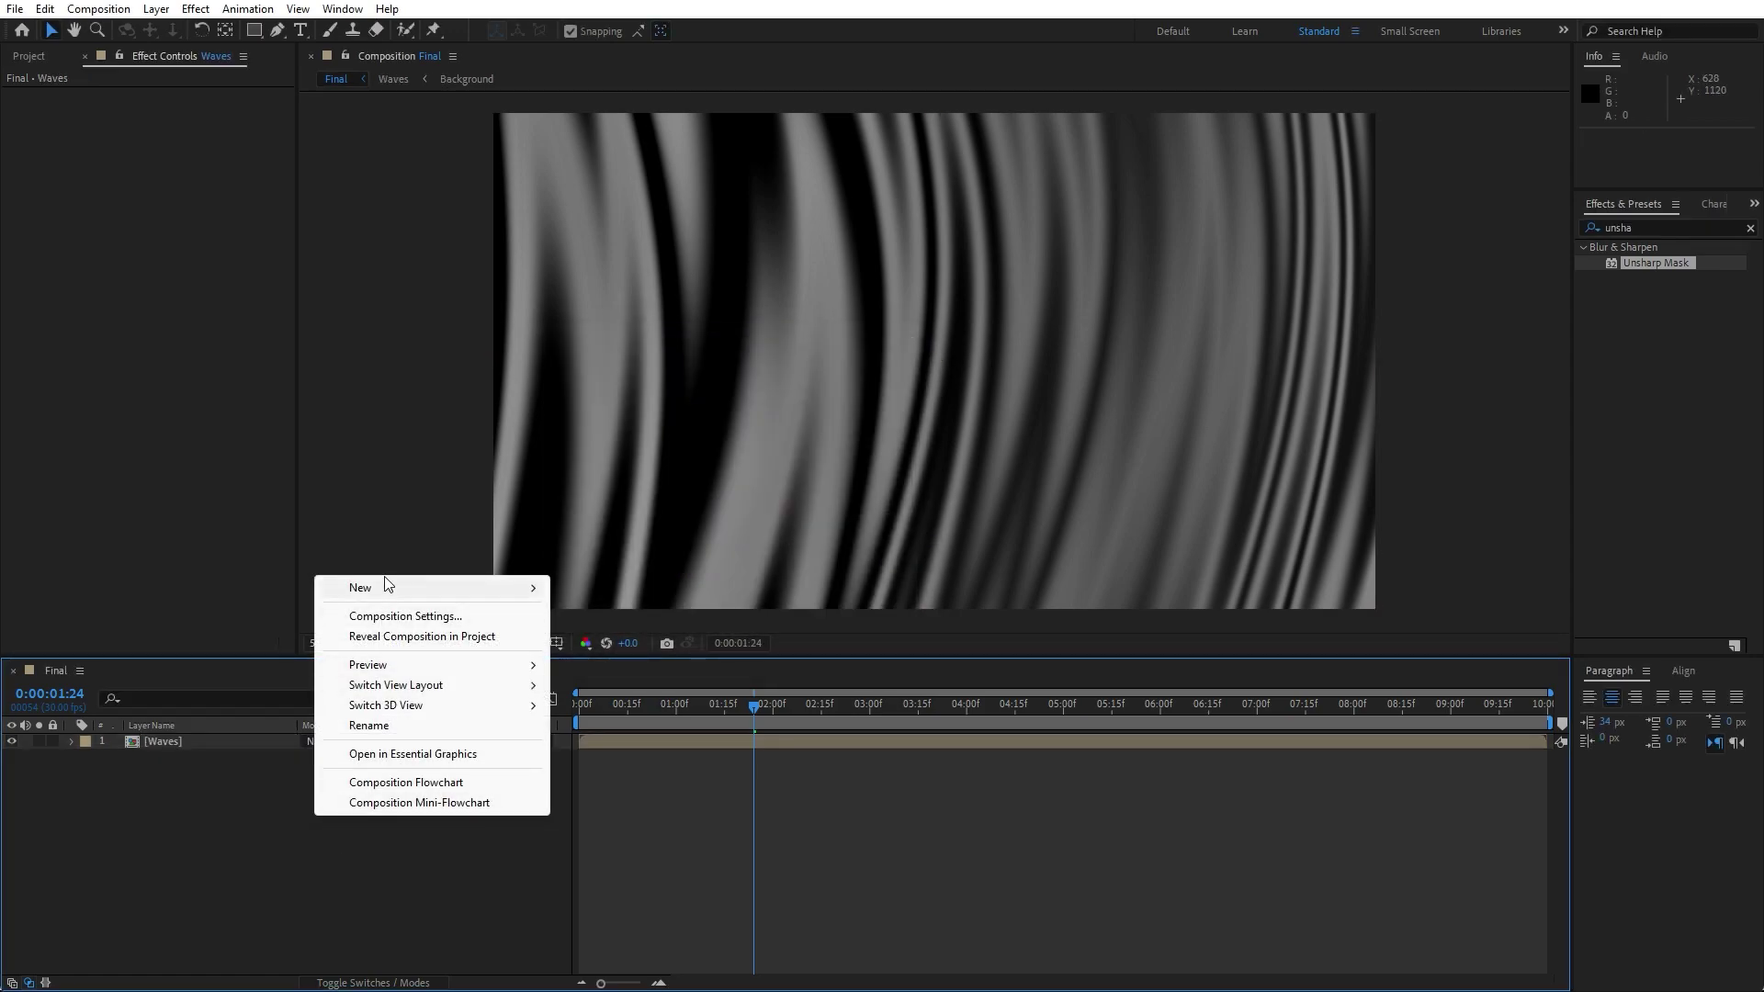
mouse_move(386, 588)
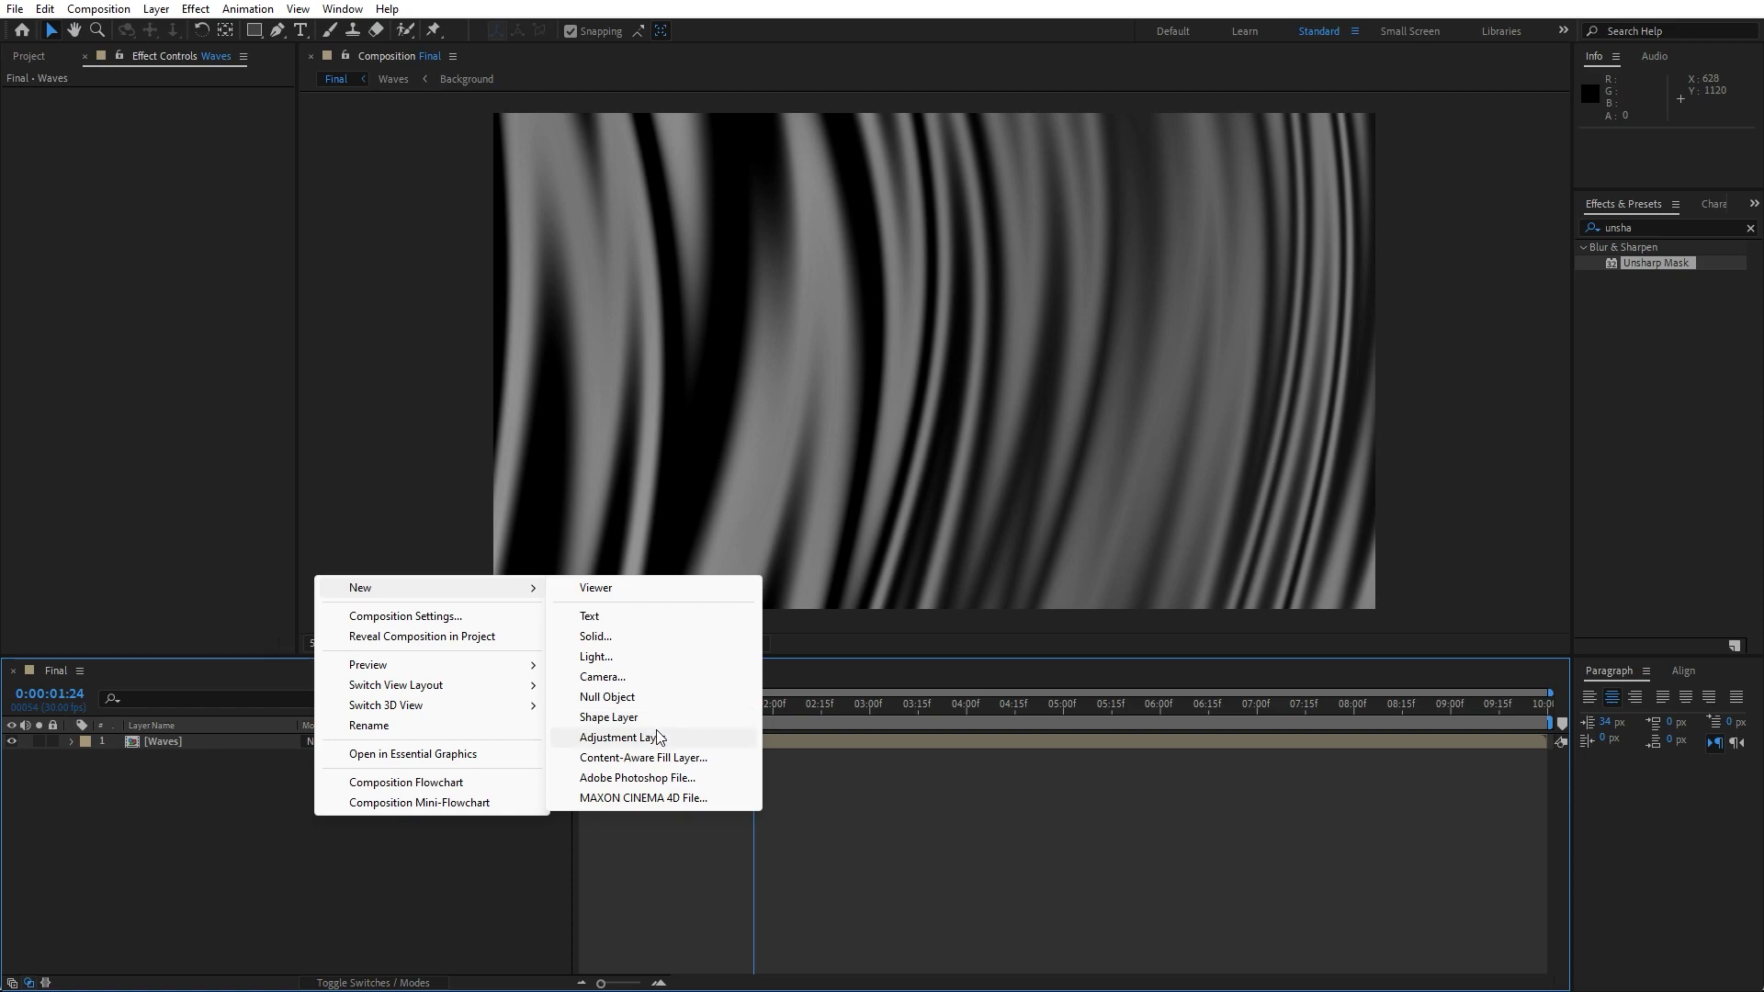
left_click(623, 737)
key("Return")
type("Curv")
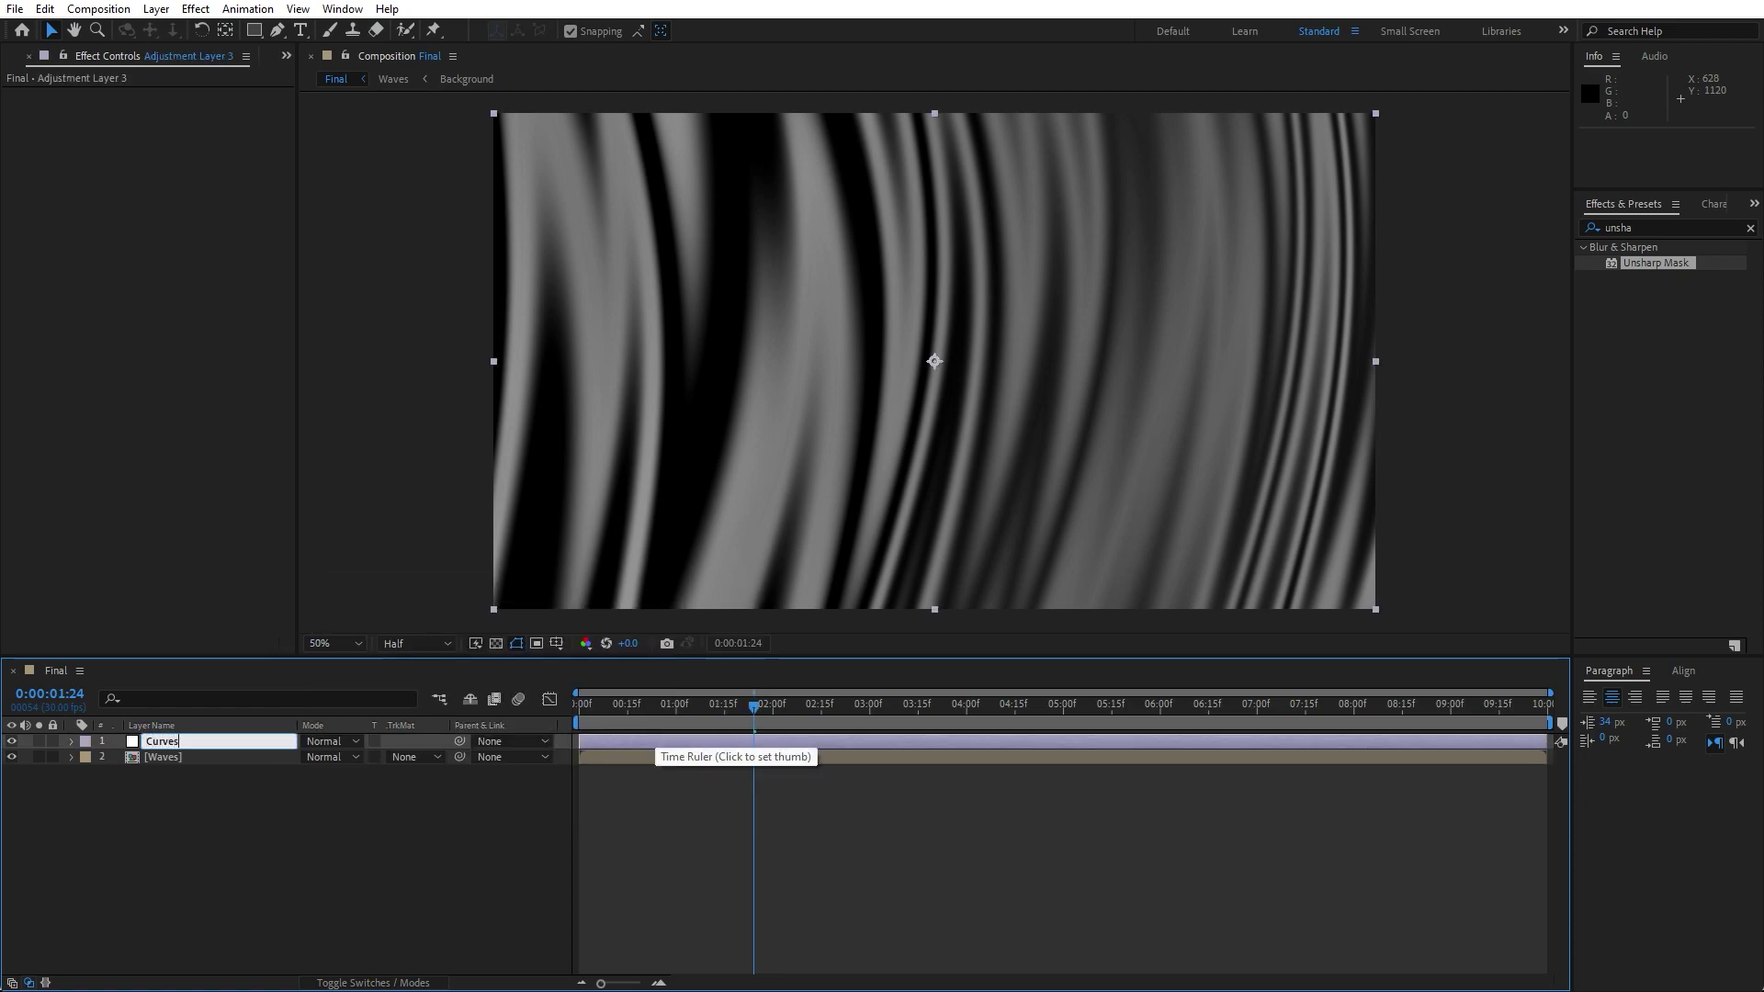
type("es")
left_click(397, 834)
Apply the Curves effect and bend the RGB curve into an S-shape for stronger contrast.
left_click(1622, 227)
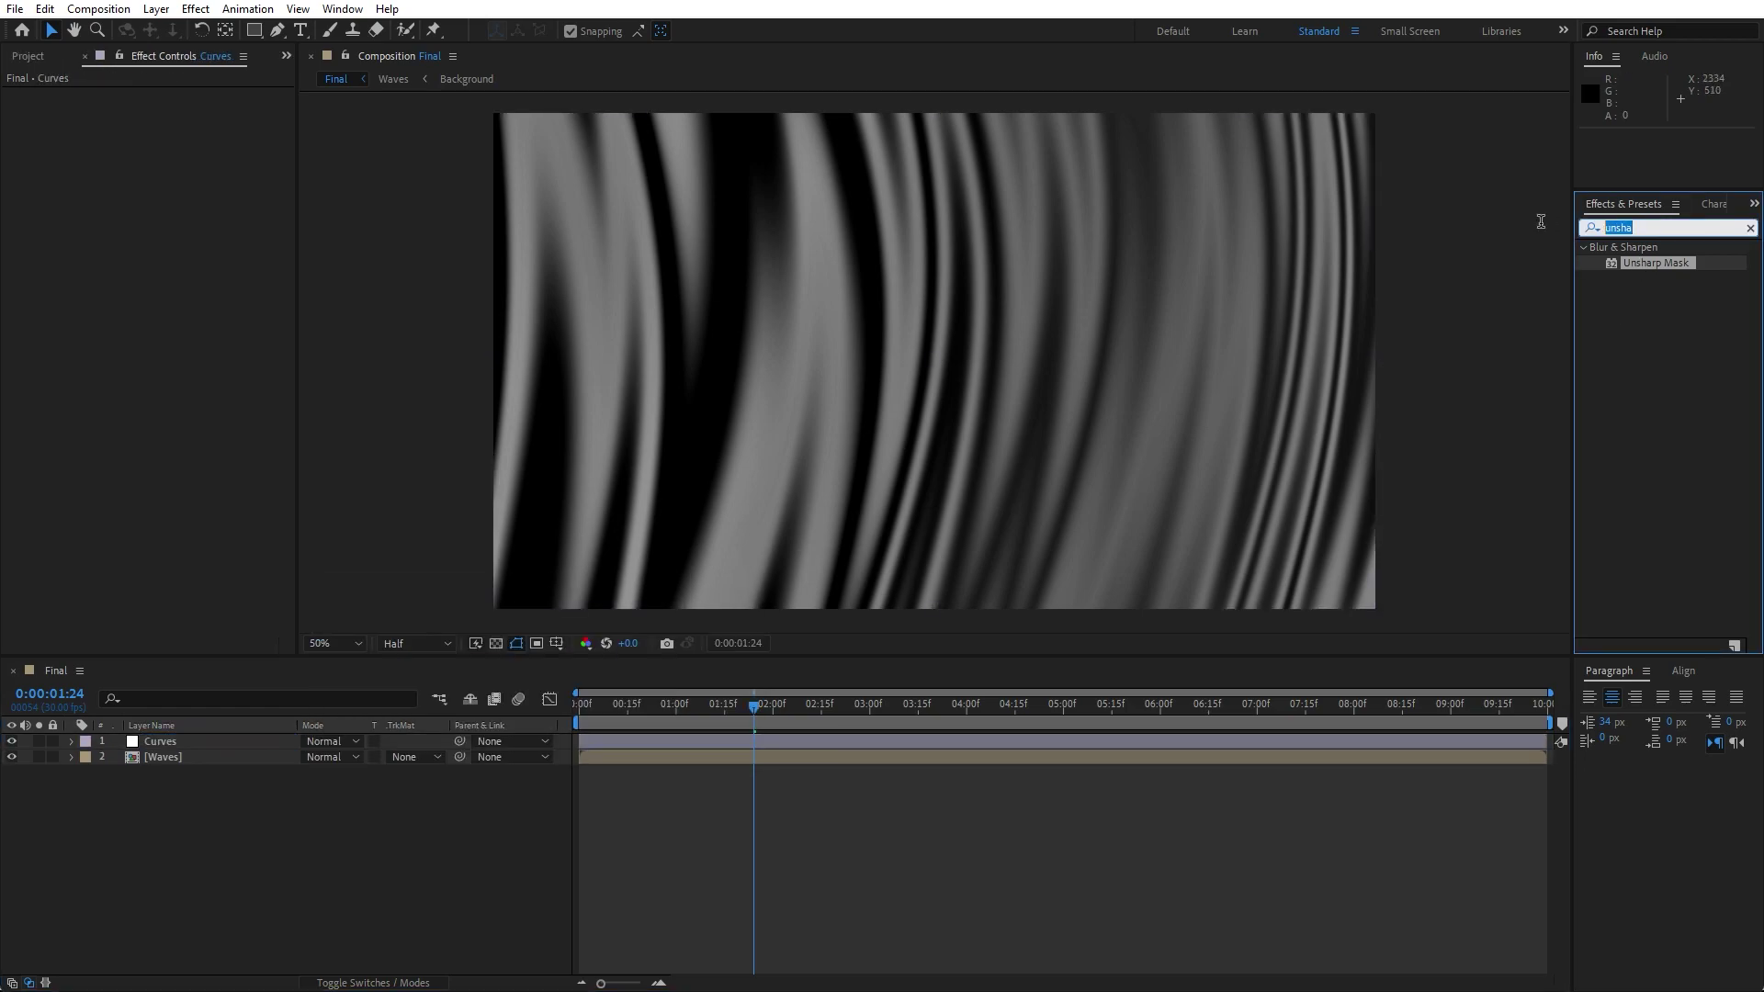
type("curv")
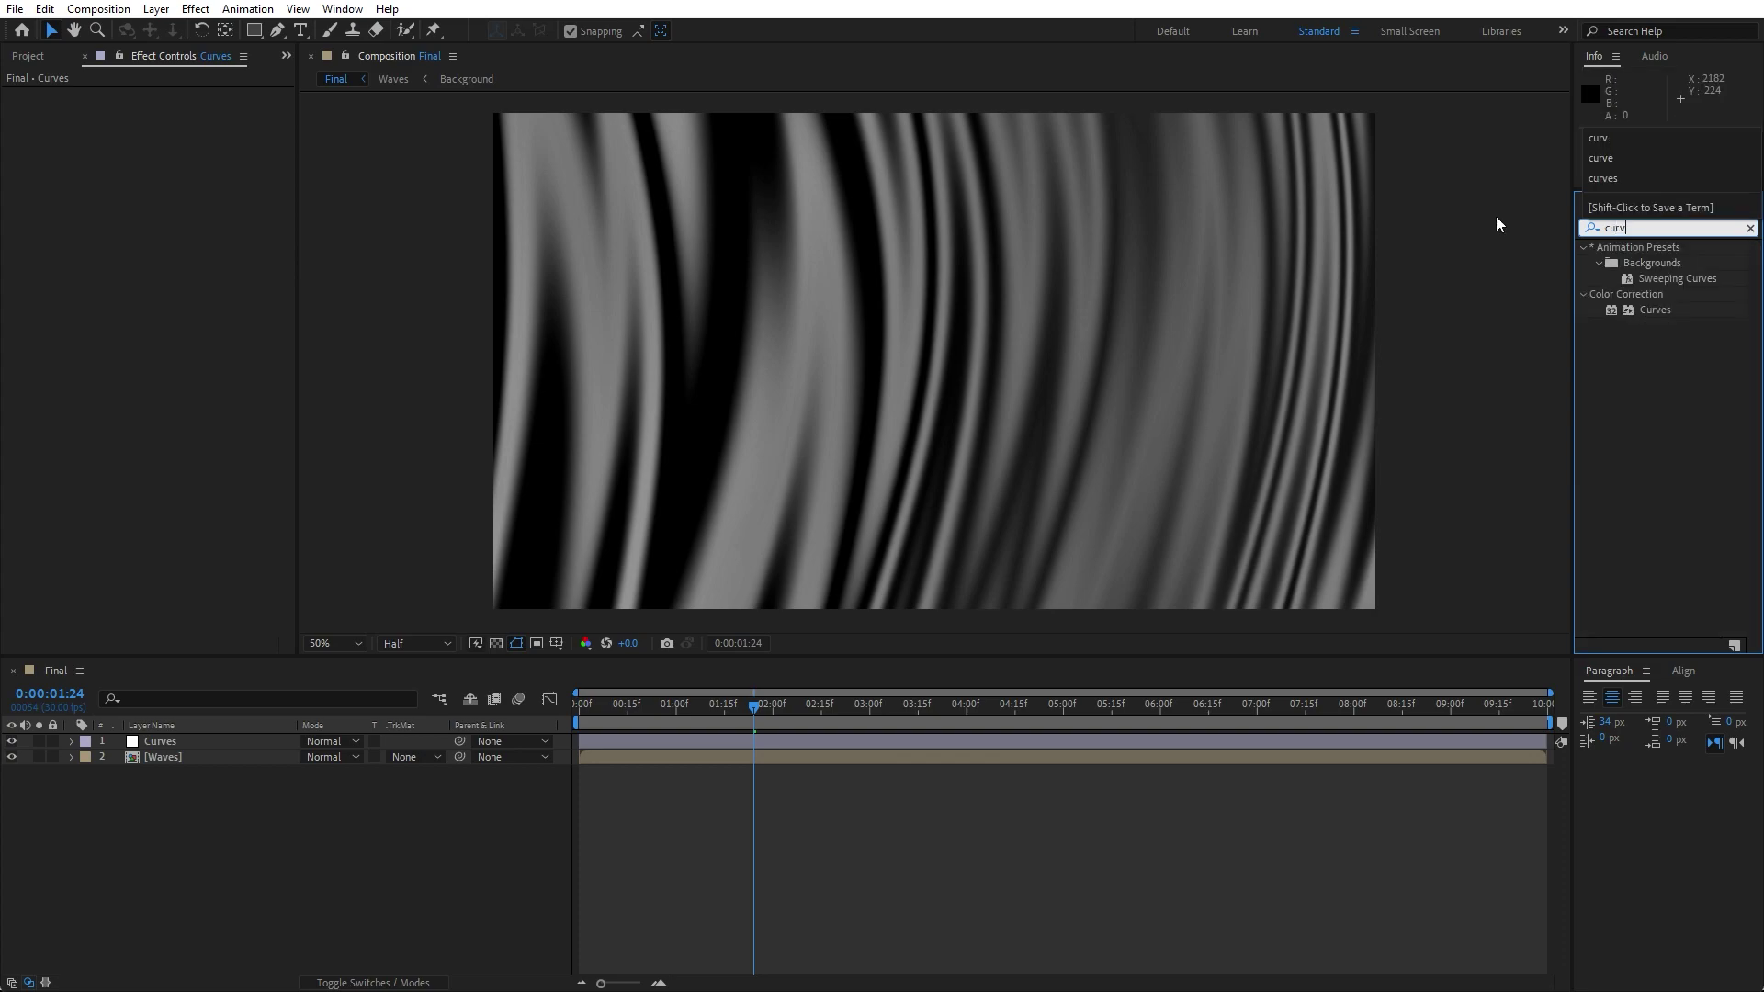
type("e")
left_click_drag(1626, 310, 171, 740)
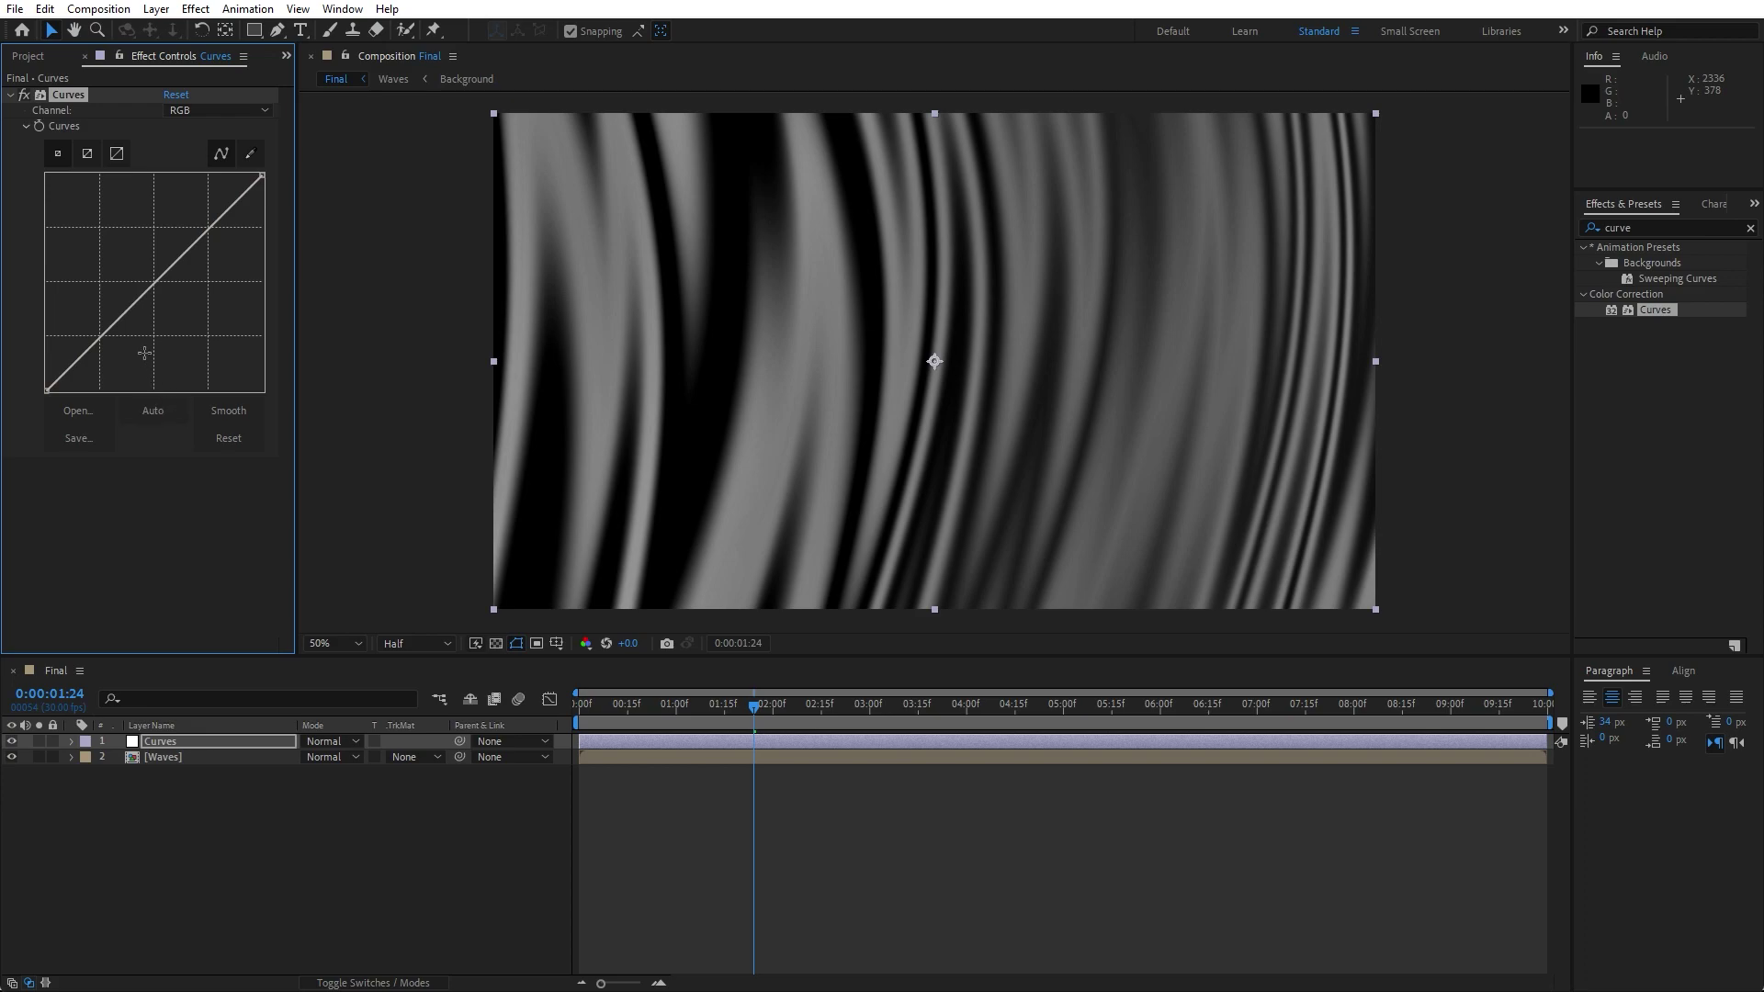
left_click_drag(113, 322, 115, 330)
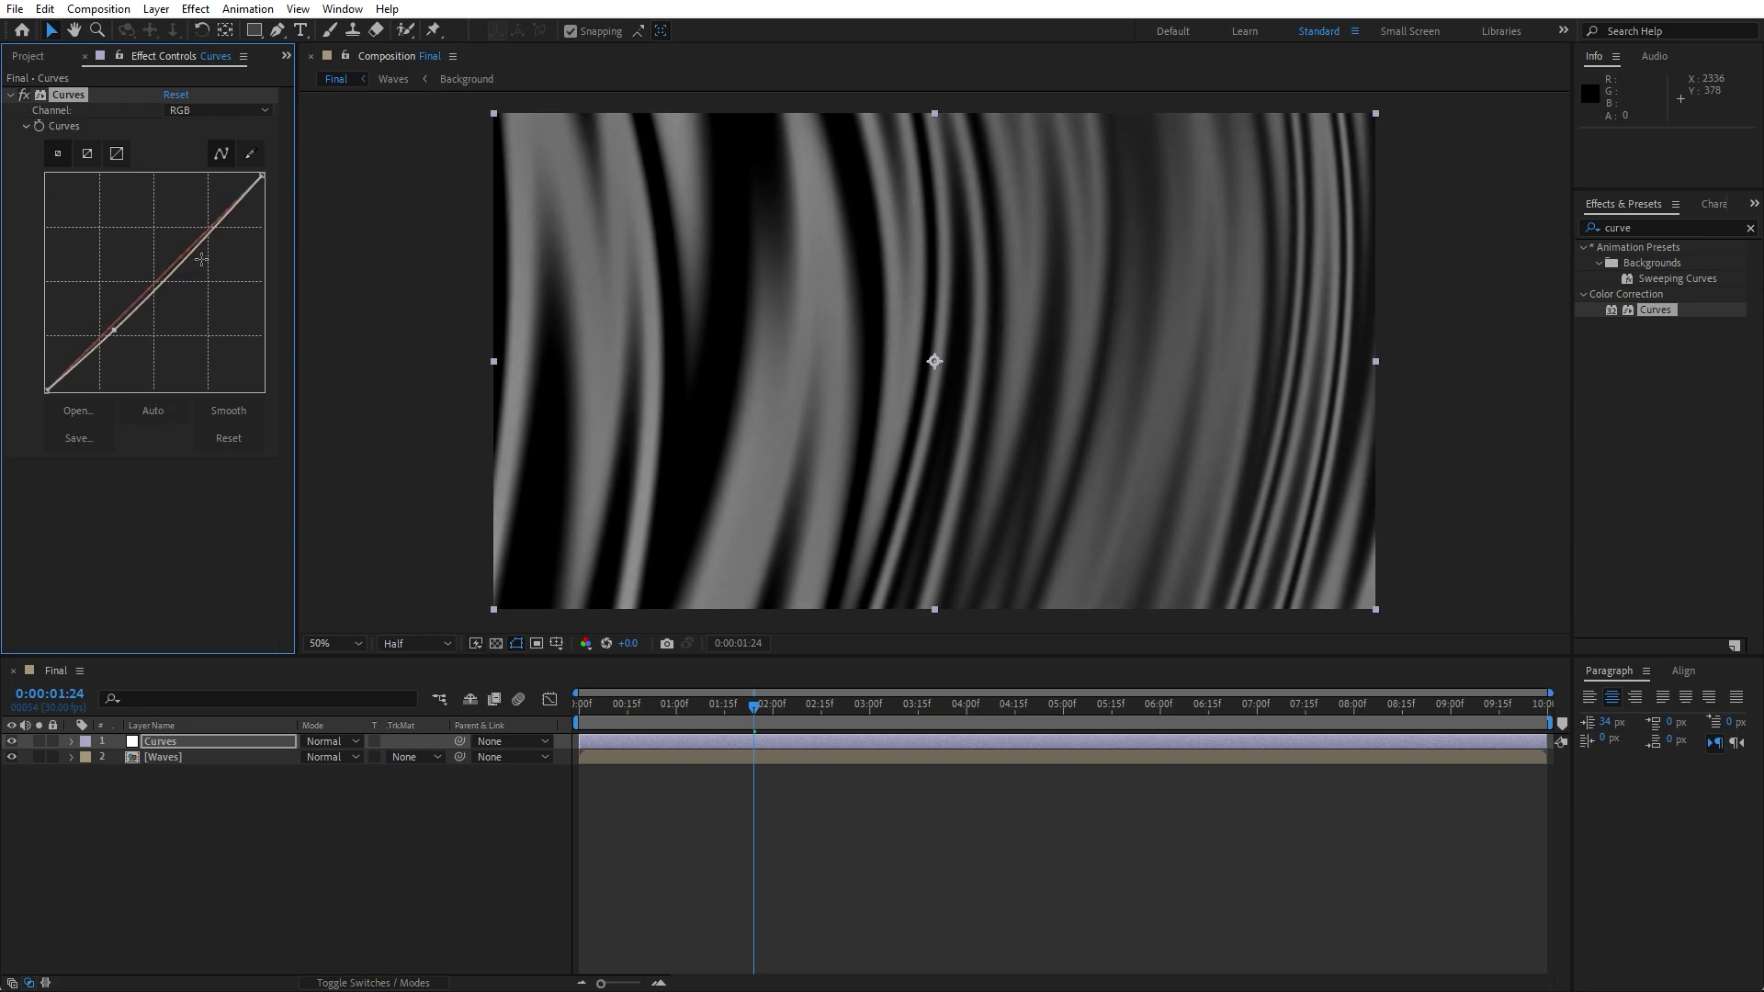
left_click_drag(201, 258, 180, 237)
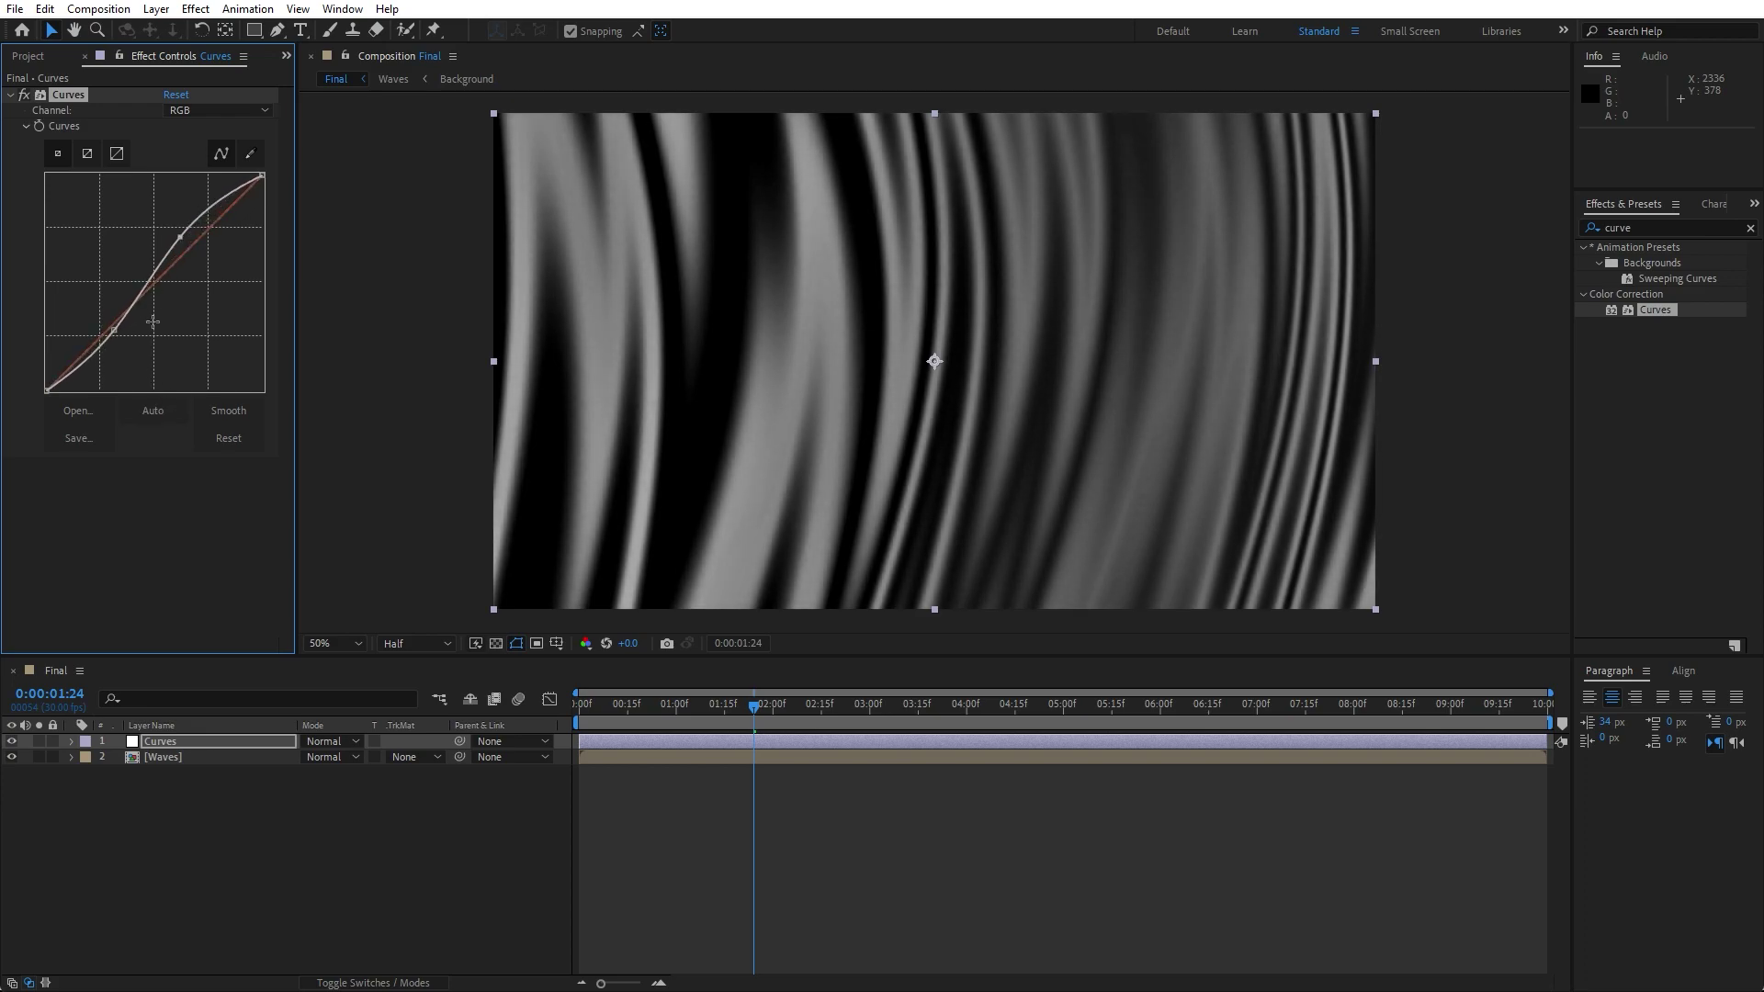
left_click_drag(113, 331, 114, 339)
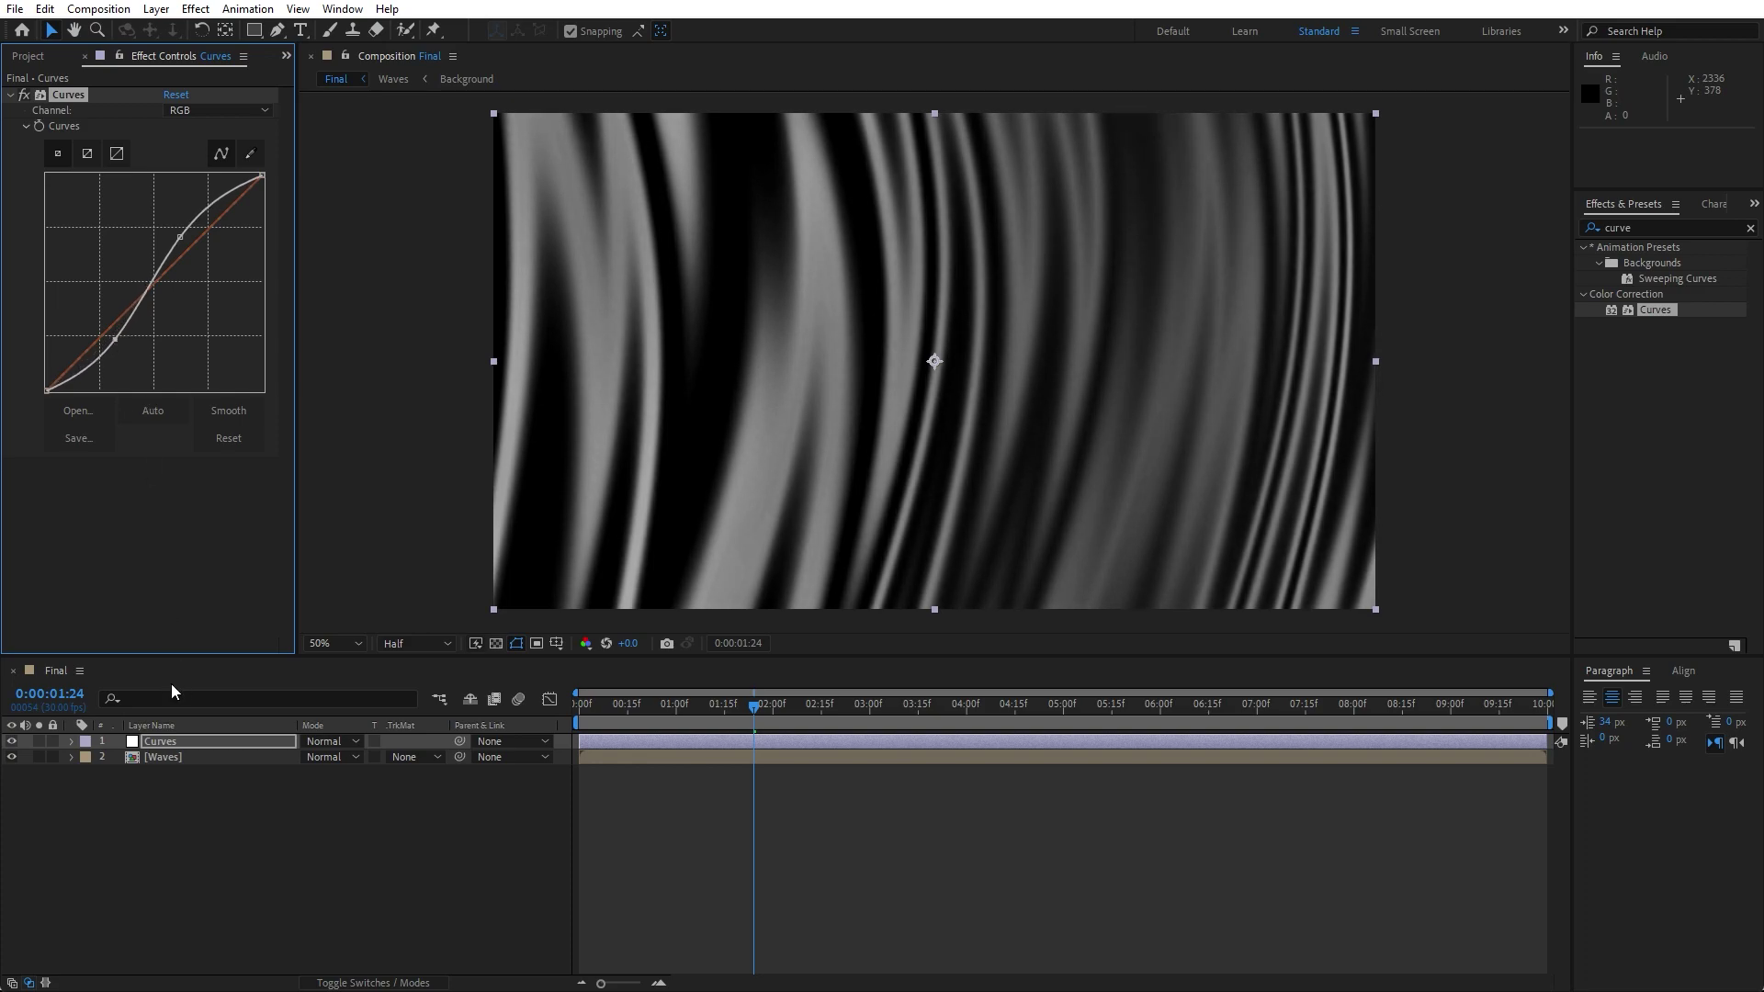
Add a new adjustment layer on top of the Final comp and name it Unsharp Mask.
right_click(235, 845)
mouse_move(336, 620)
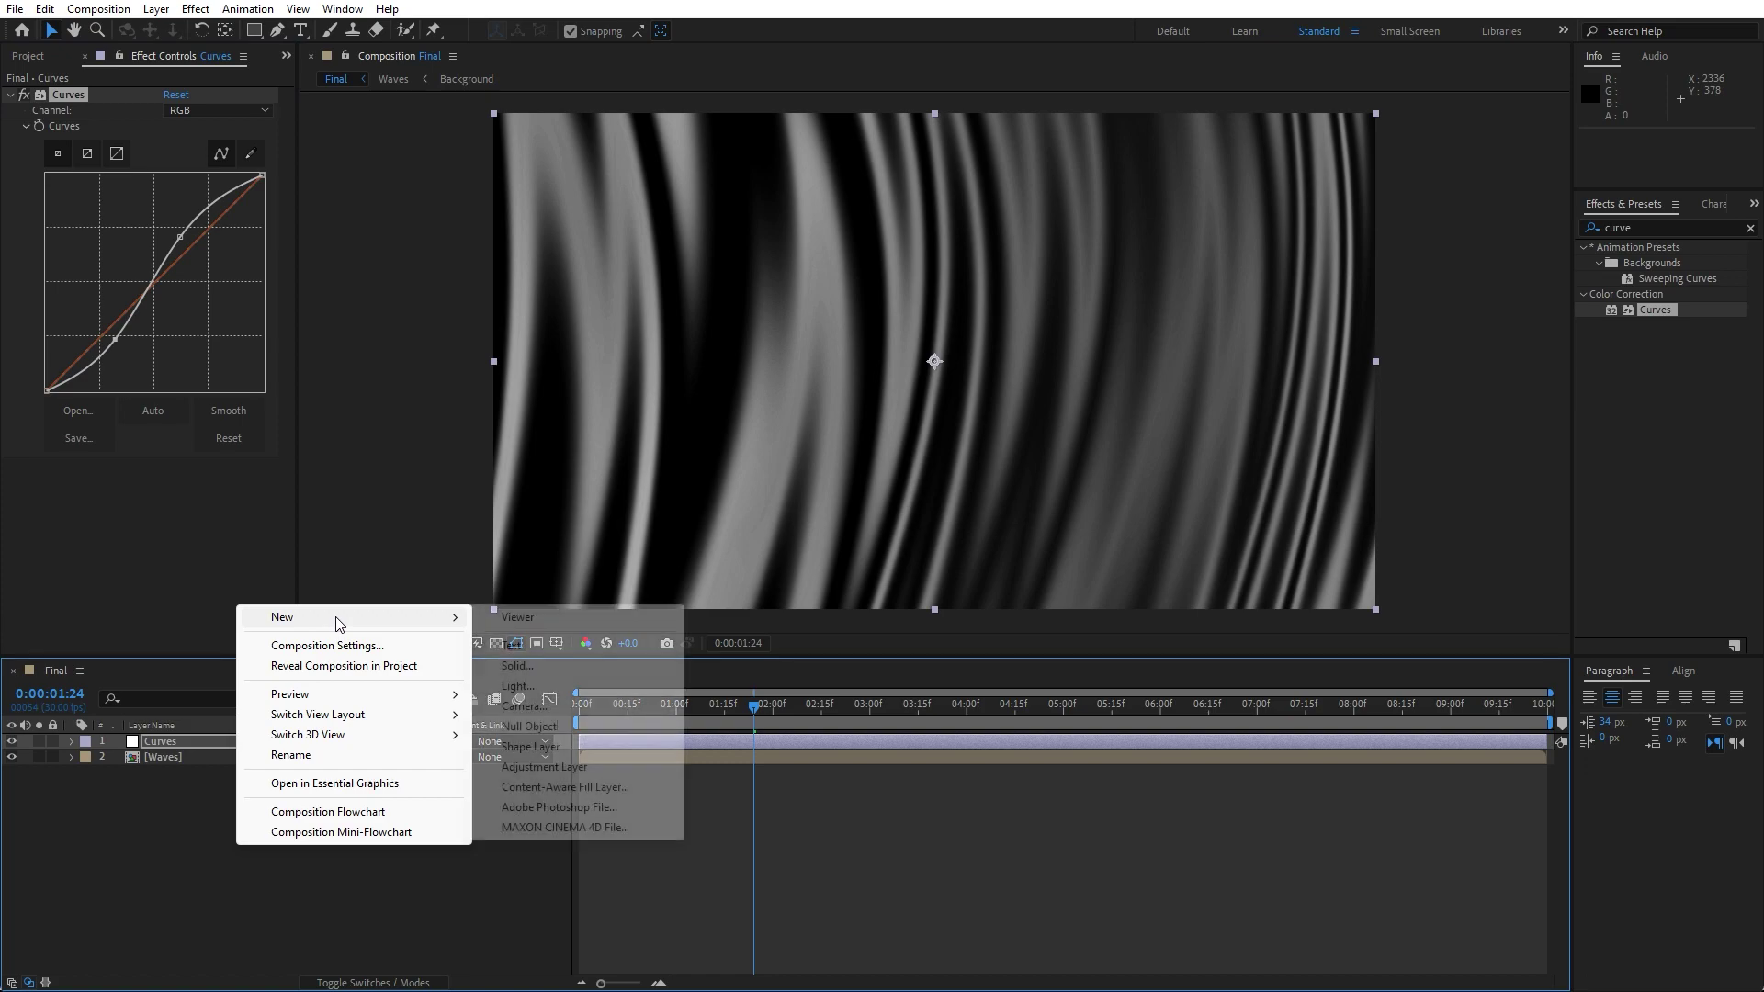
left_click(564, 766)
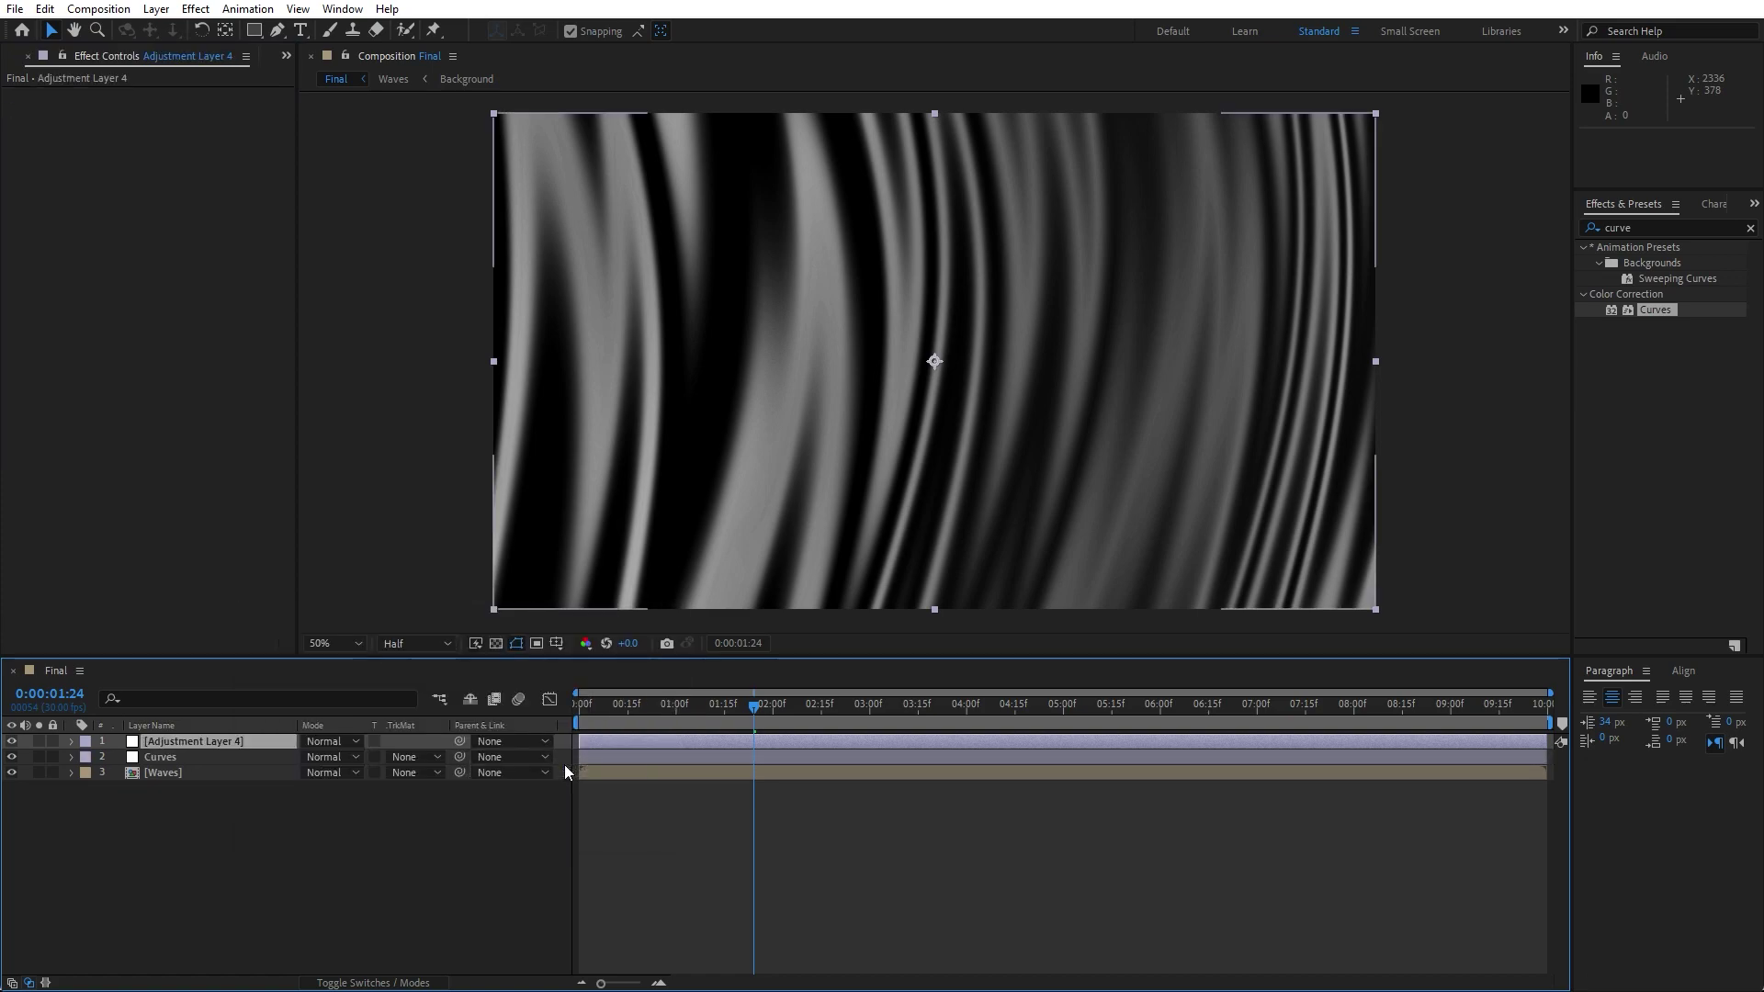
key("Return")
type("Unsharp Mask")
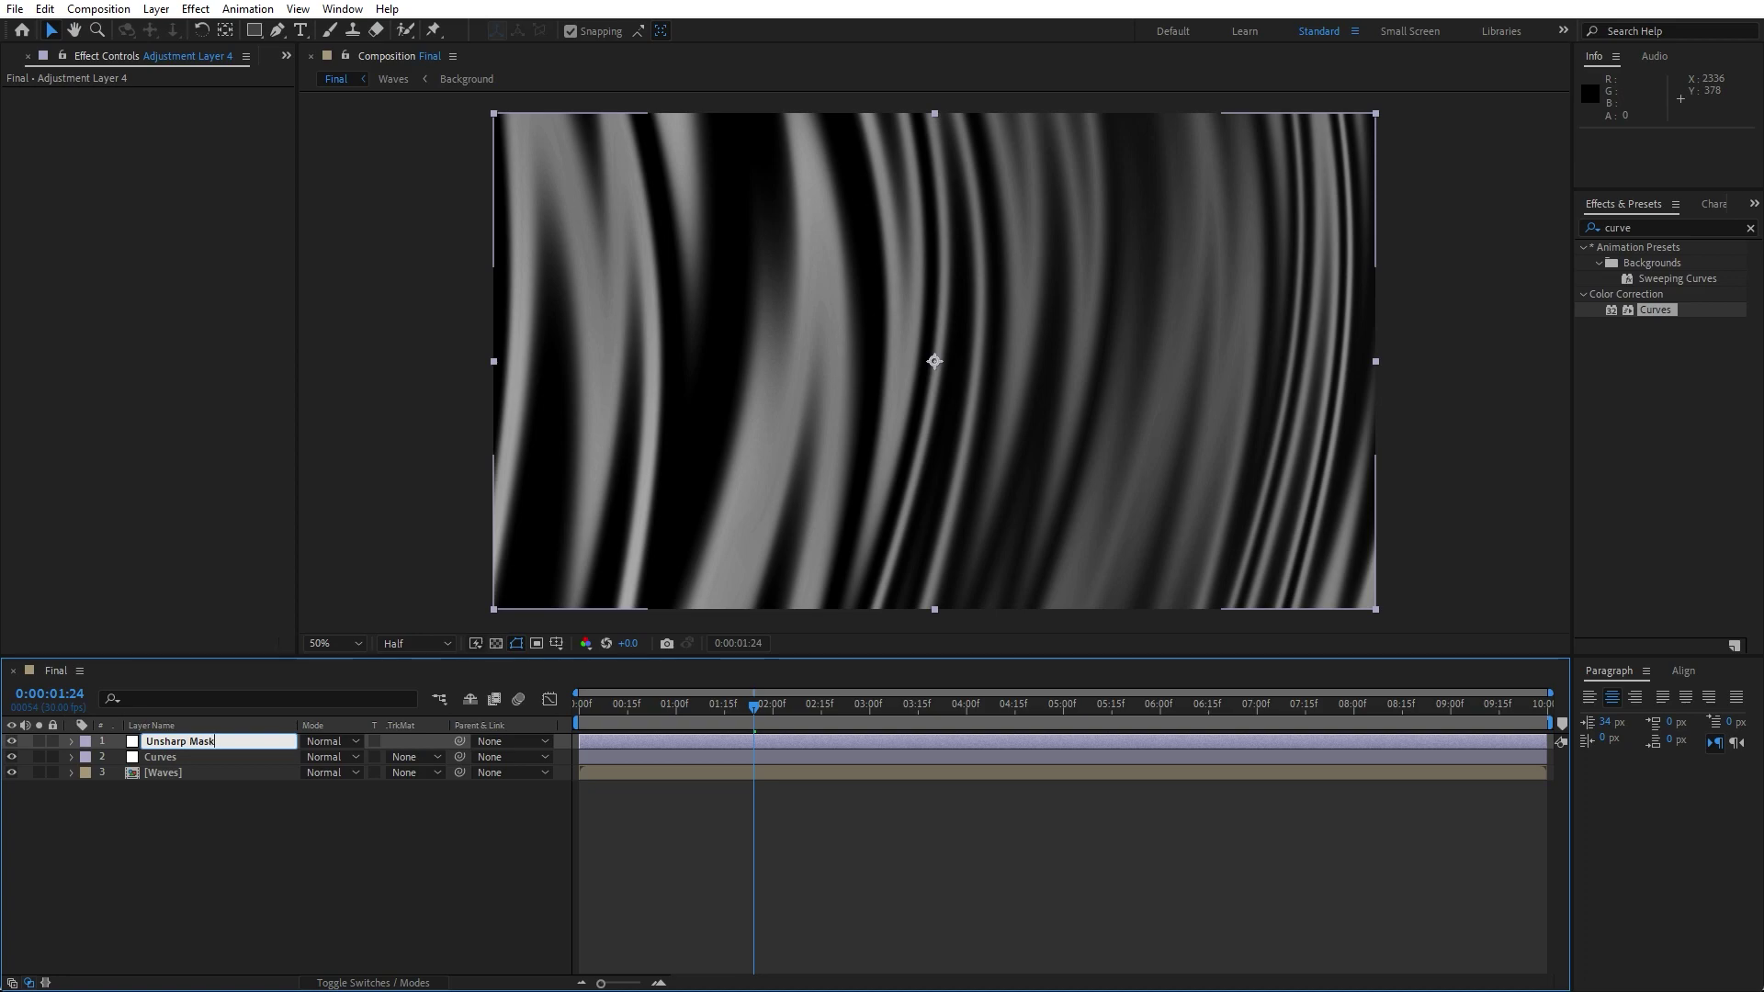
key("Return")
Apply Unsharp Mask to the layer with Radius 120 and Threshold 20.
left_click(1617, 228)
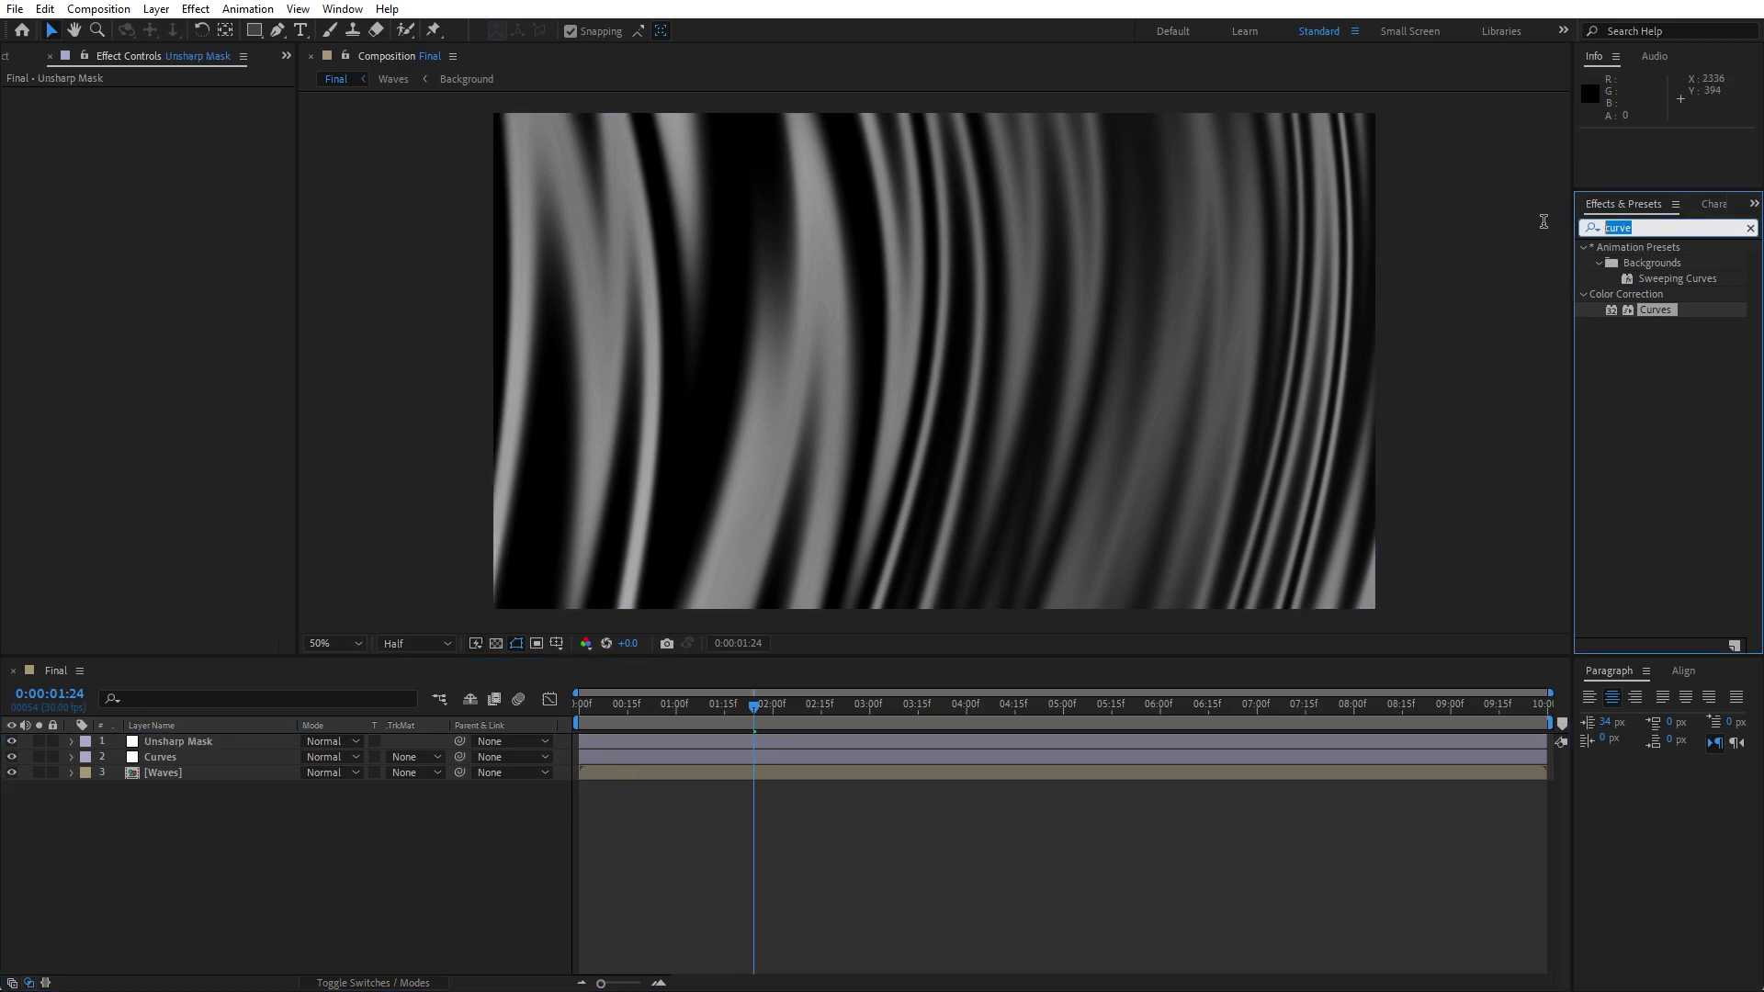
type("unsha")
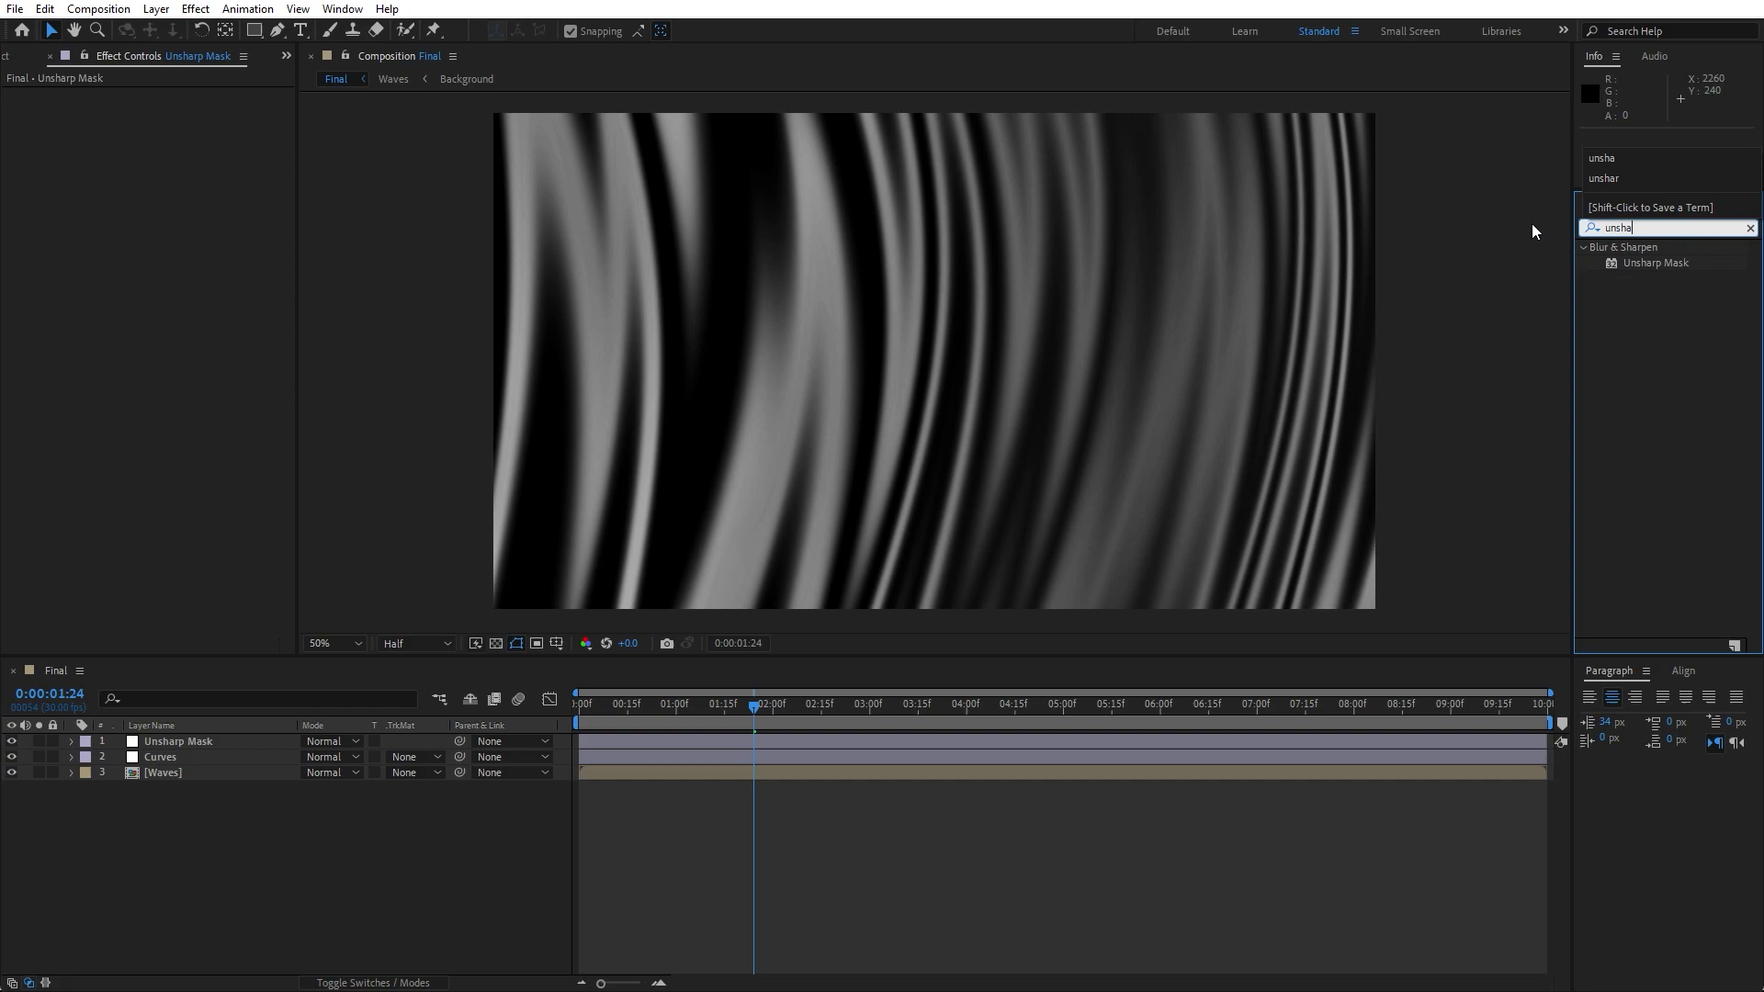
left_click_drag(1638, 261, 178, 741)
left_click_drag(177, 135, 180, 132)
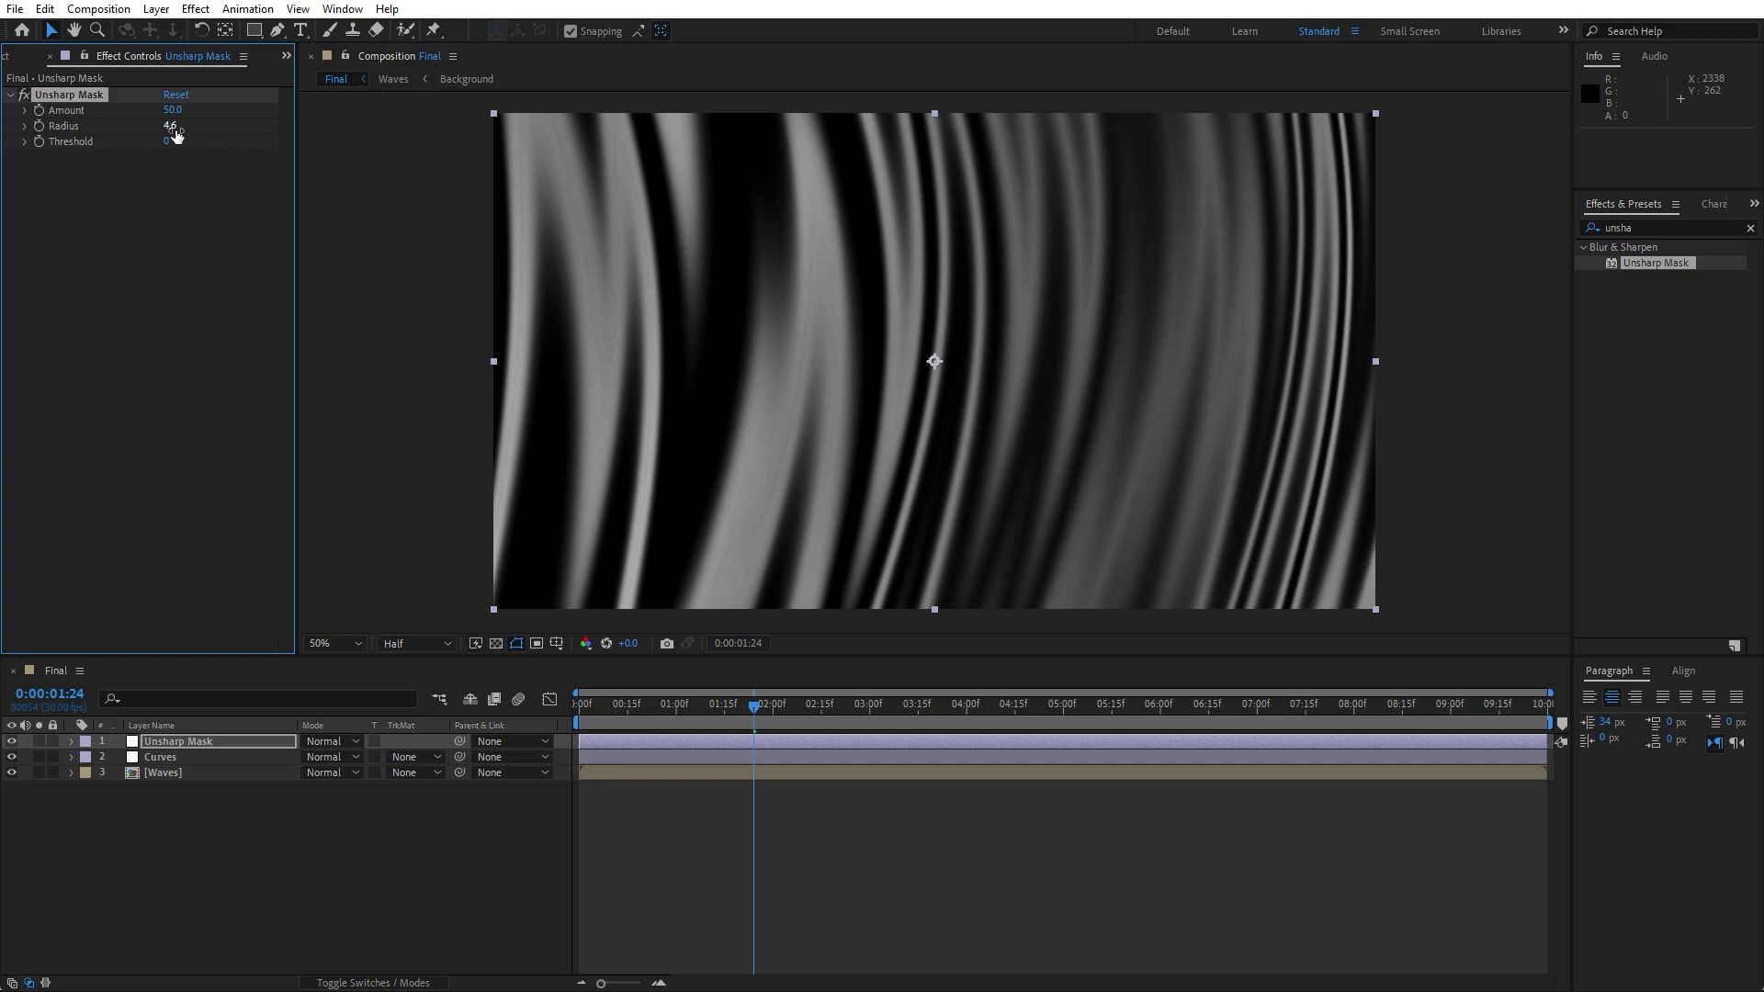
left_click(173, 126)
type("120")
key("Return")
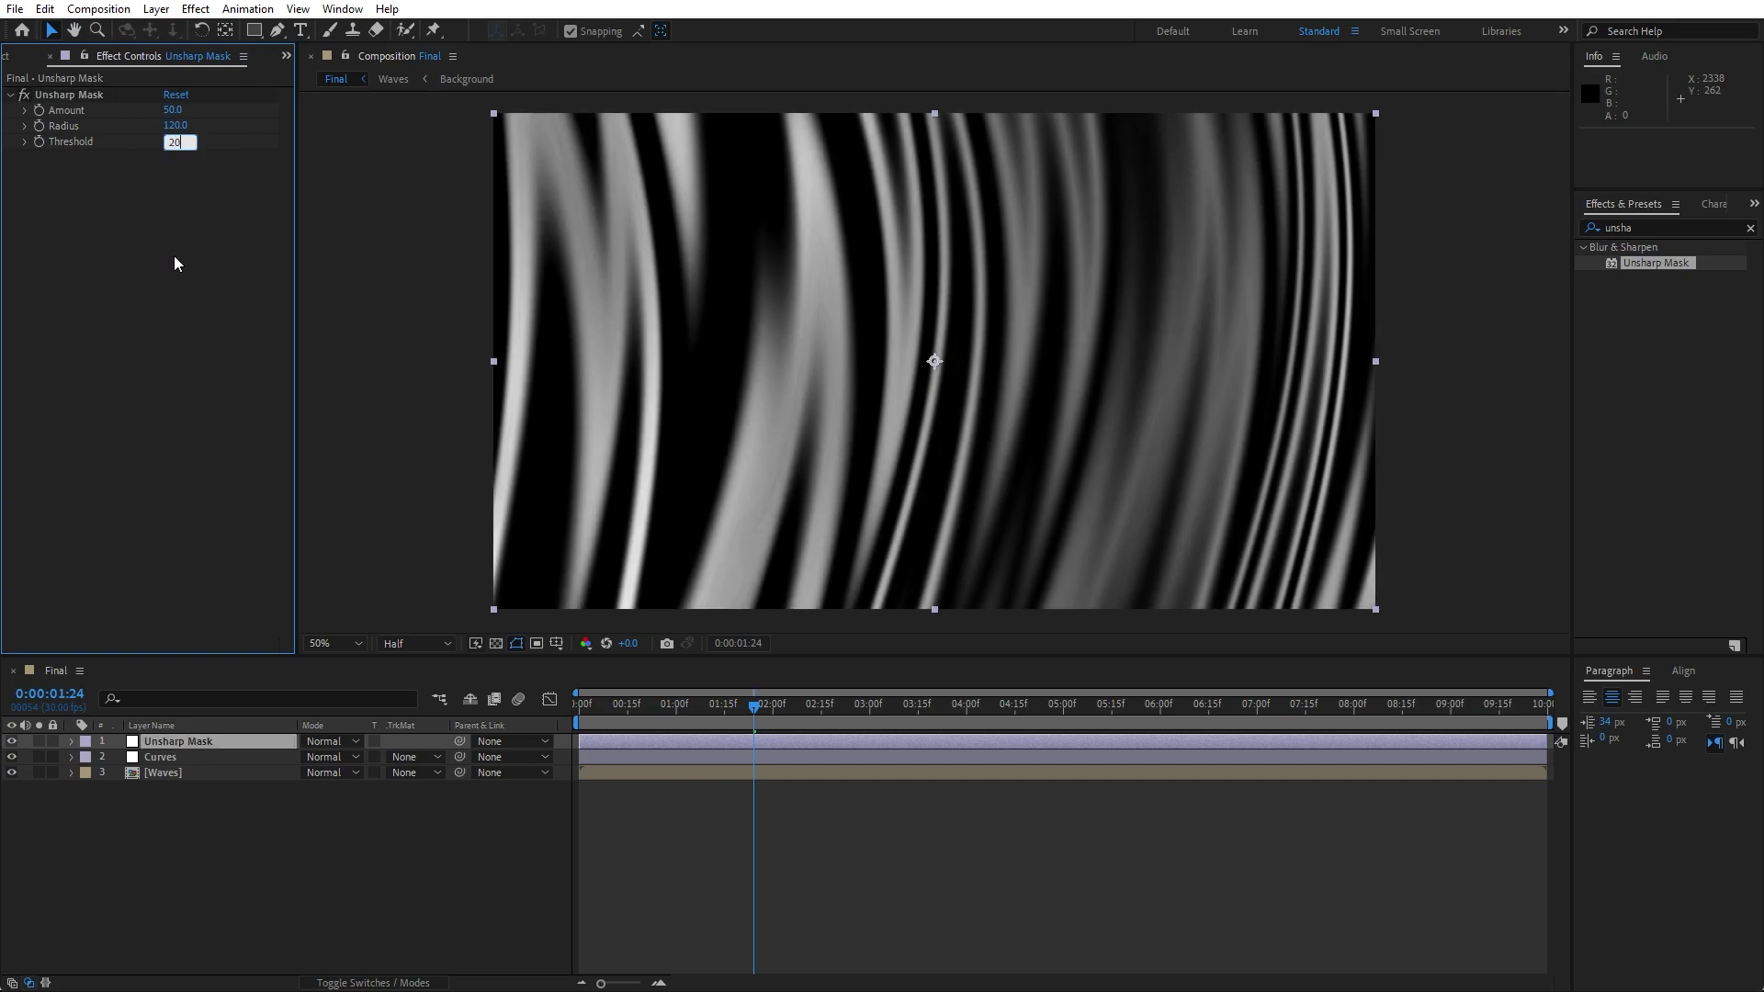
key("Return")
key("Home")
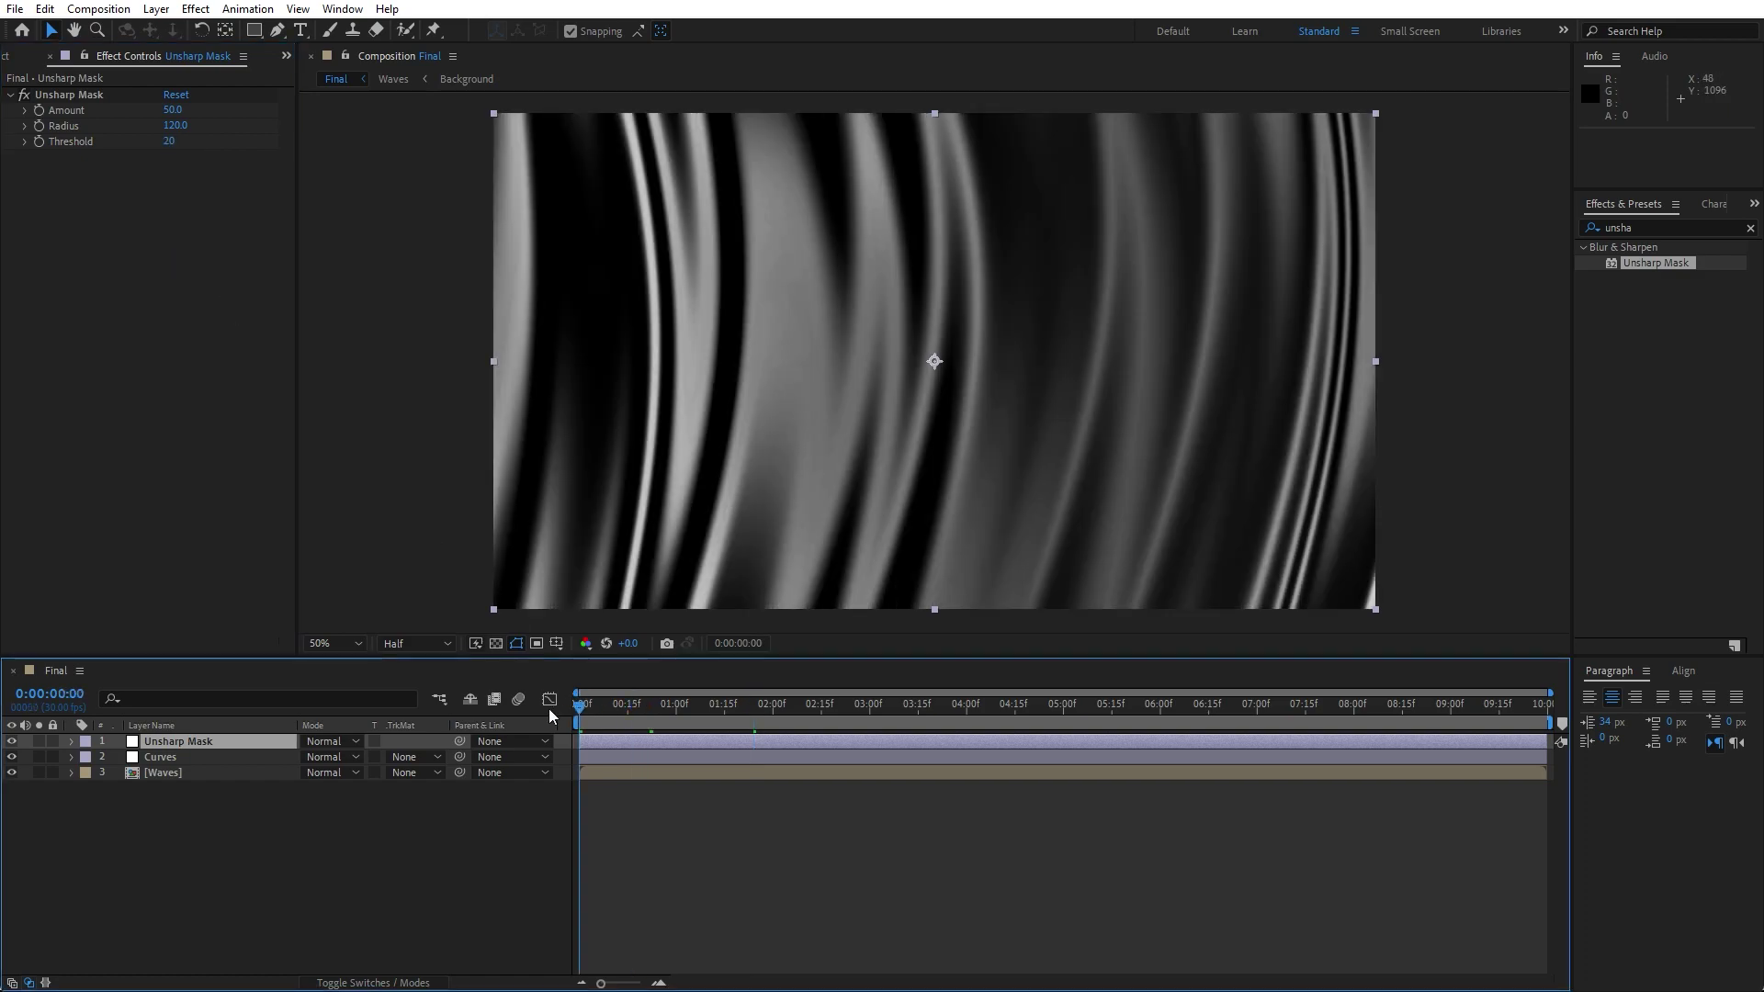
key("space")
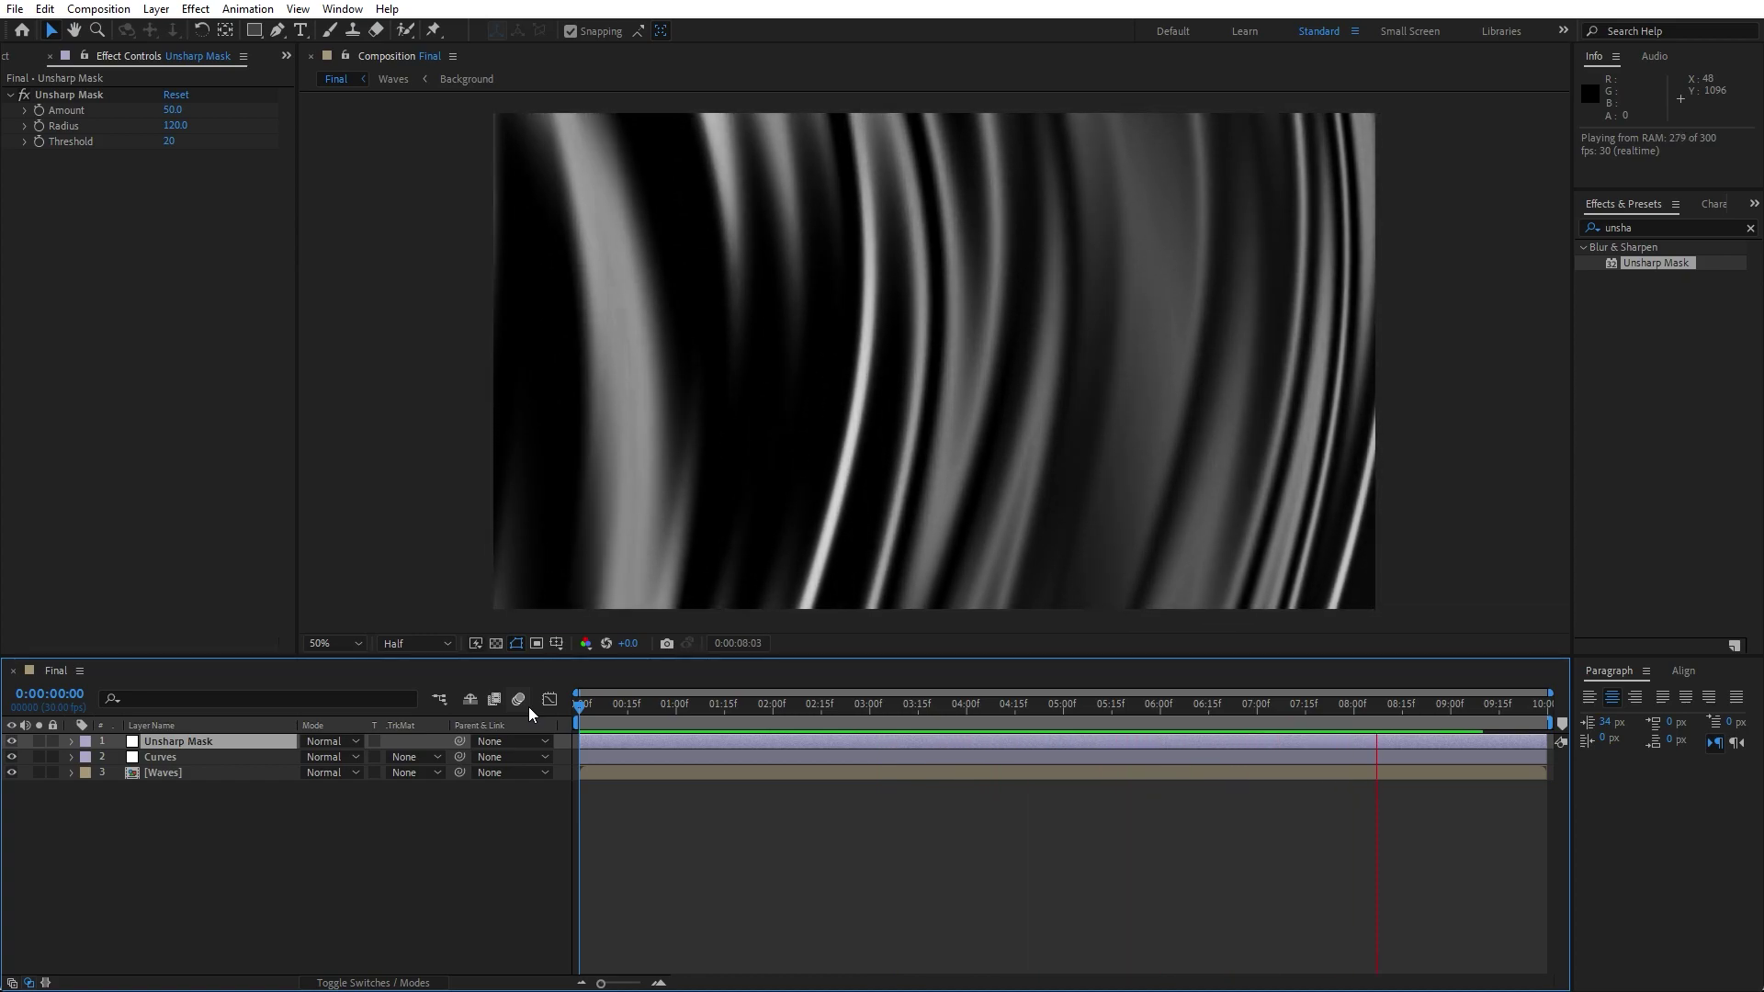
left_click(725, 705)
Open the Waves precomp, then the Background precomp, and select its Waves layer.
double_click(163, 774)
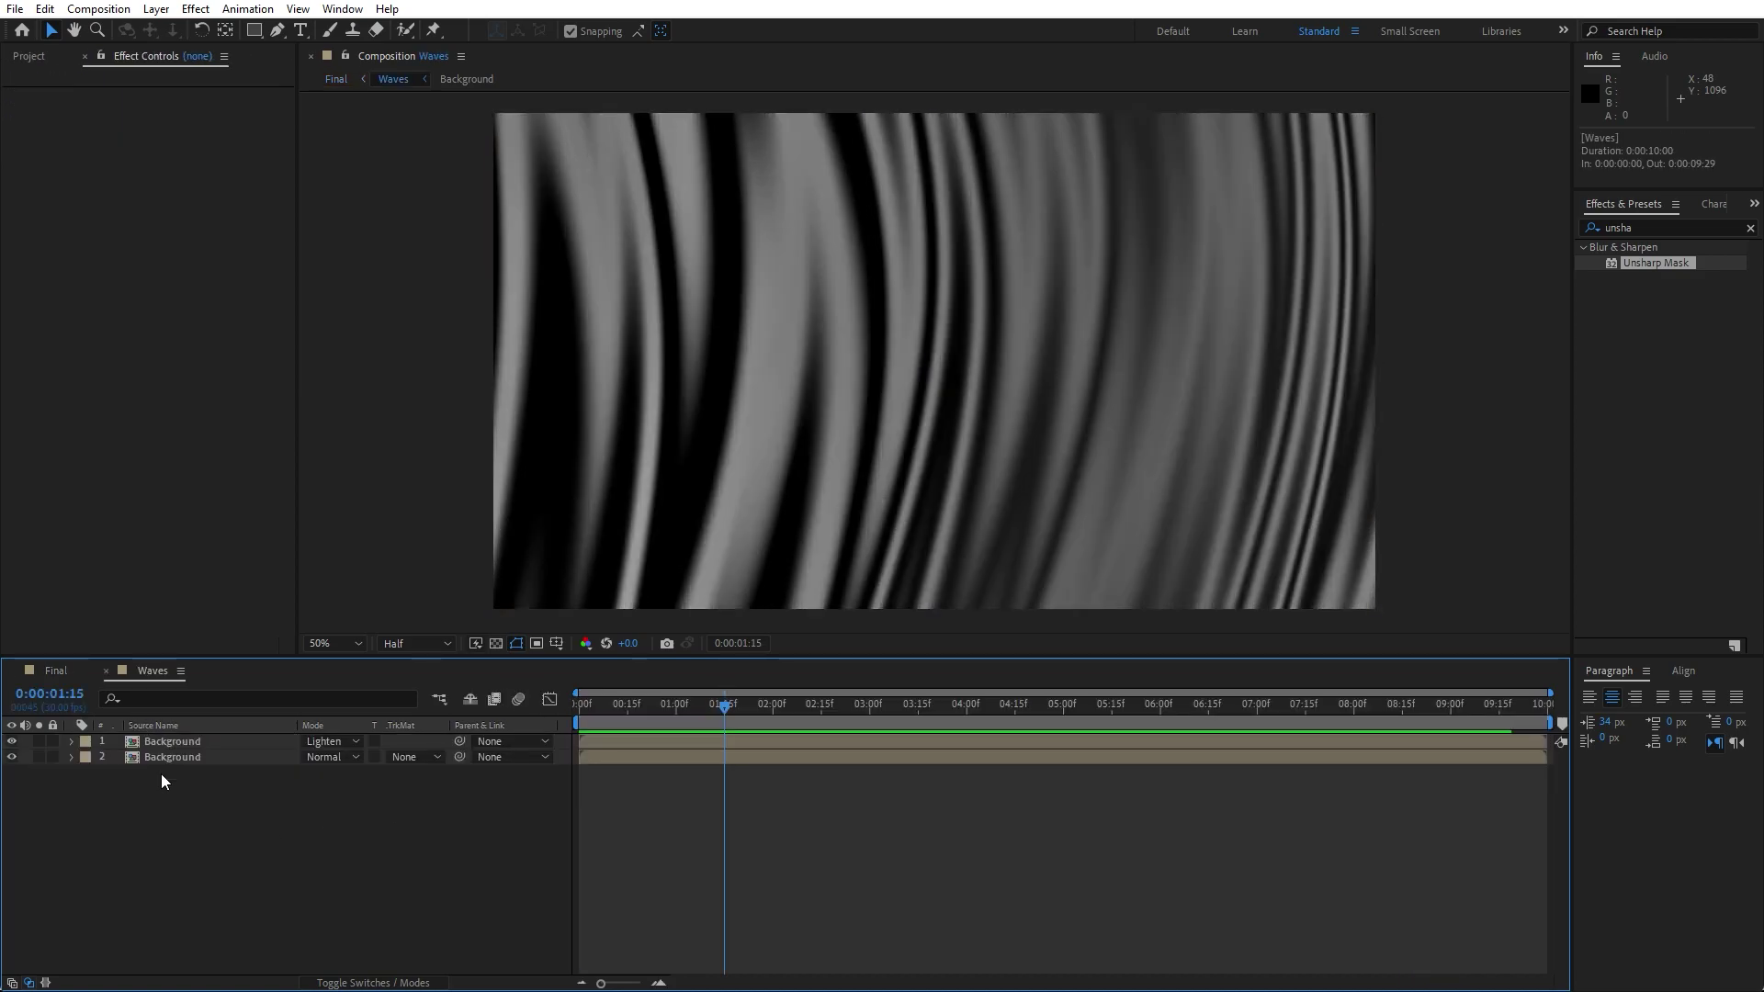
double_click(163, 761)
left_click(171, 774)
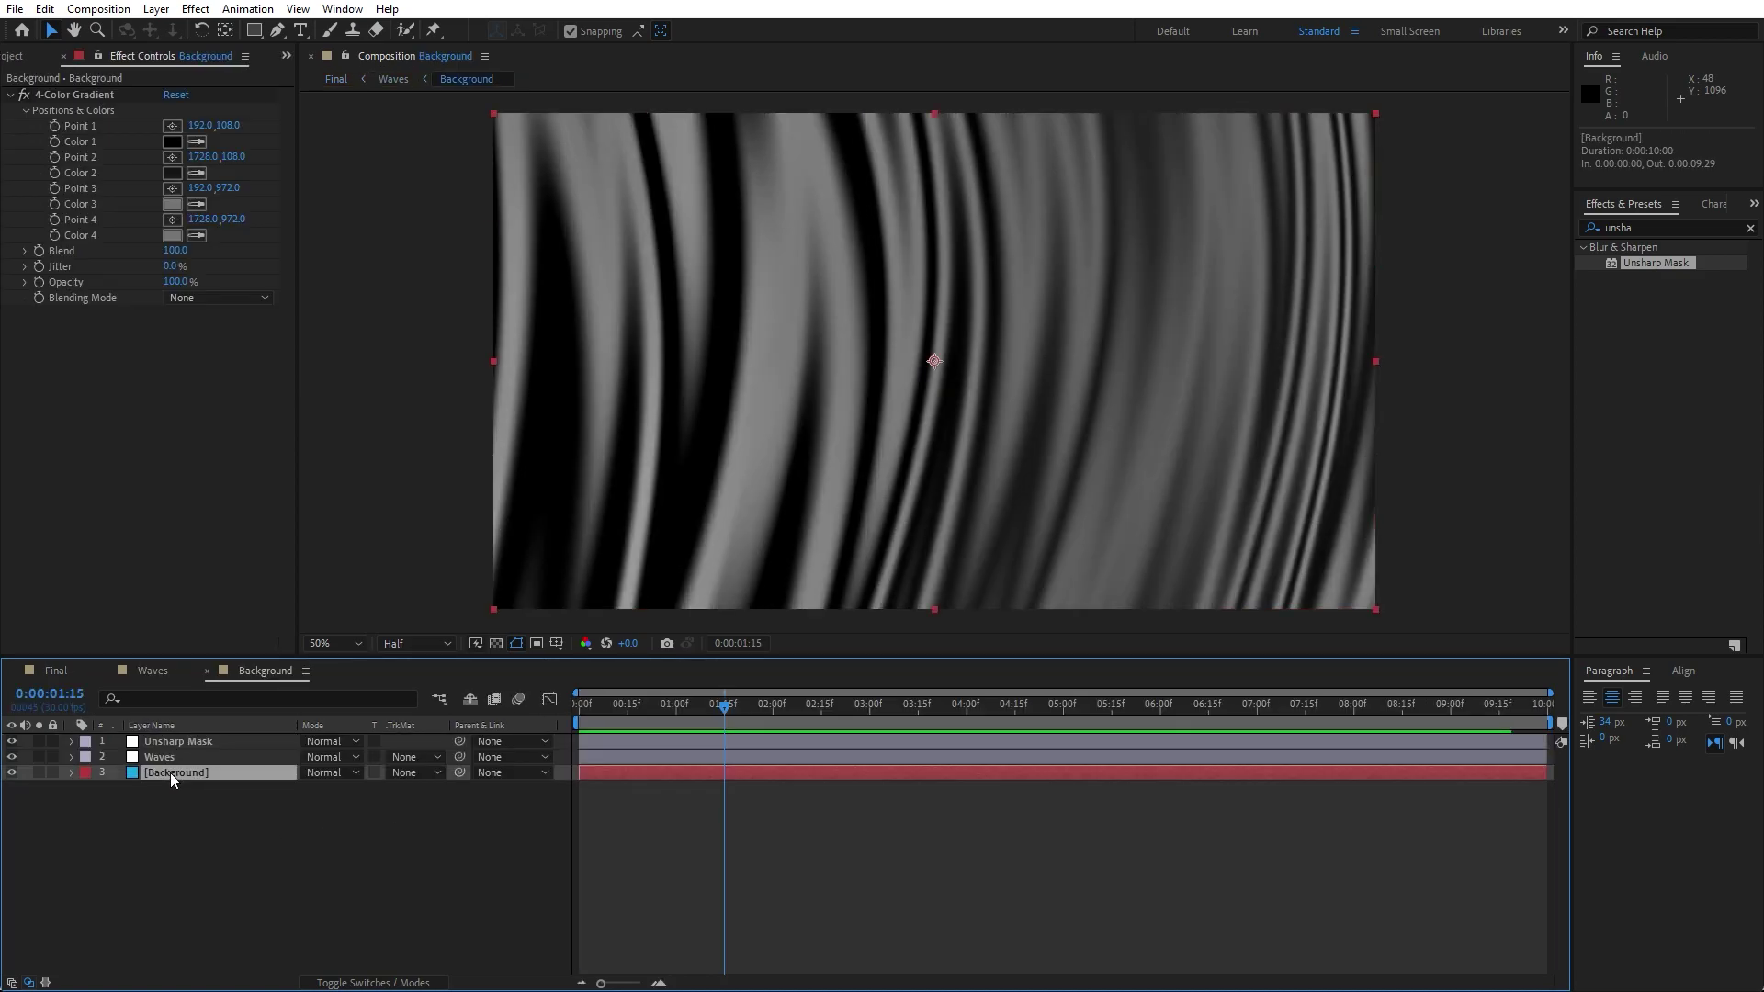
left_click(172, 758)
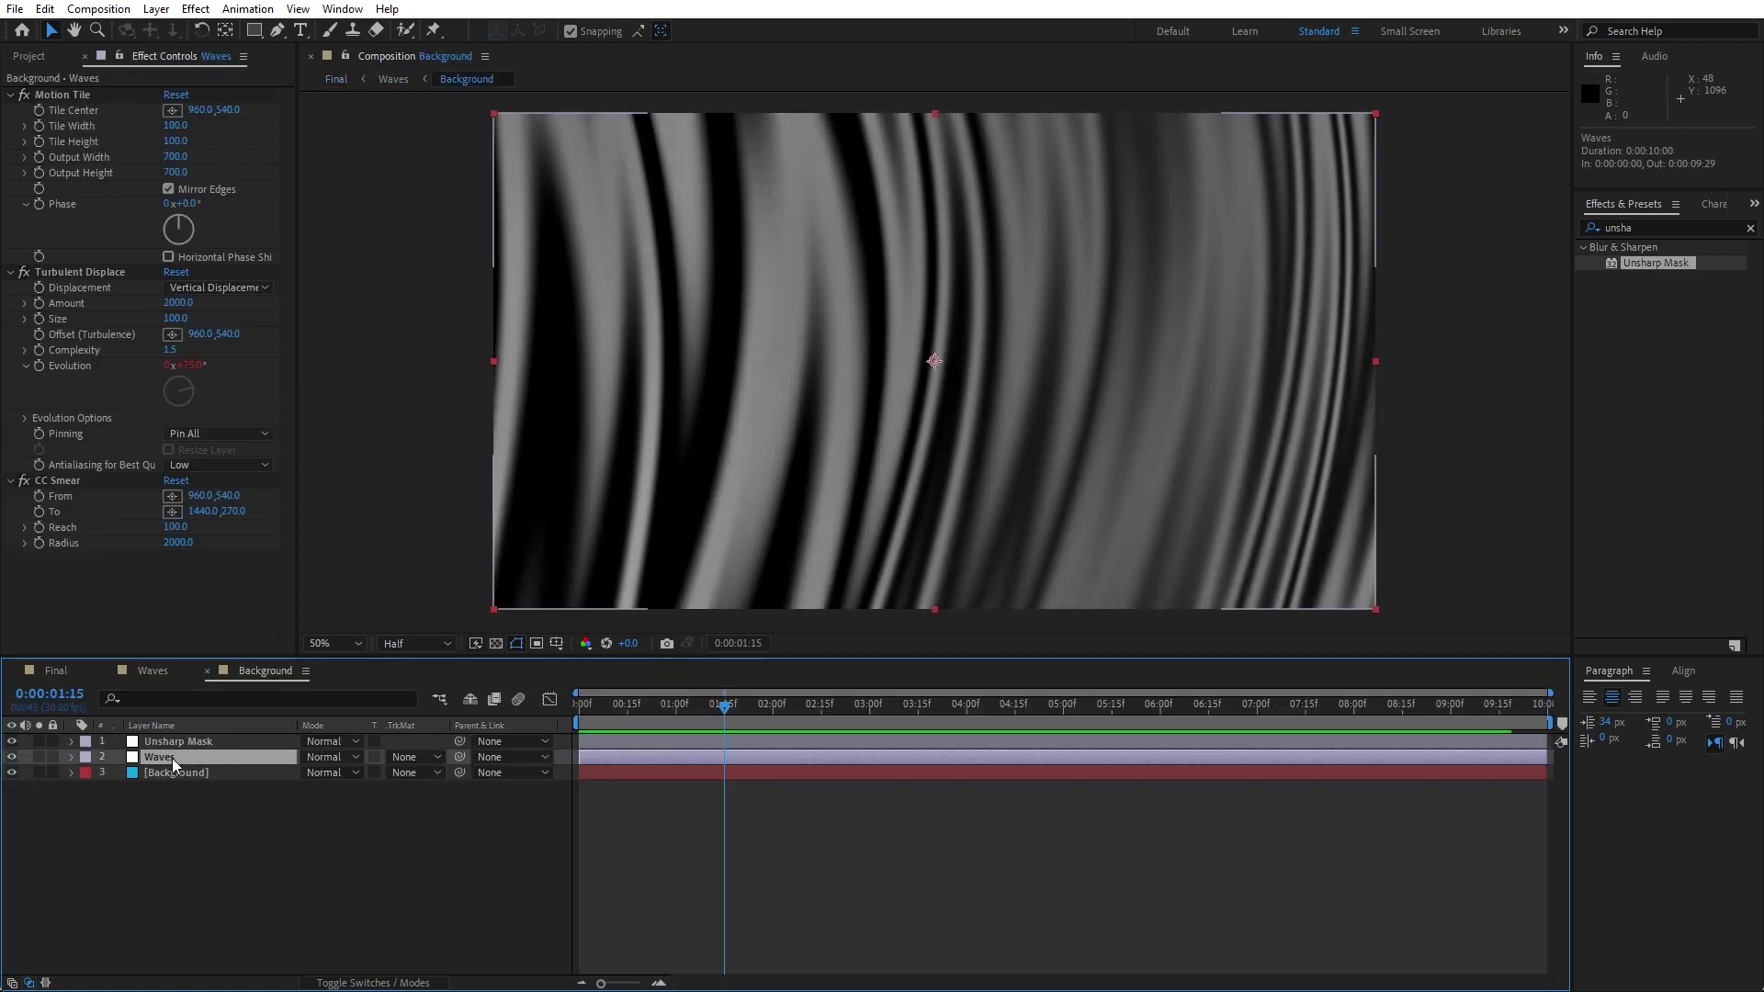
Try Horizontal and then Twist as the Turbulent Displace displacement type.
left_click(178, 291)
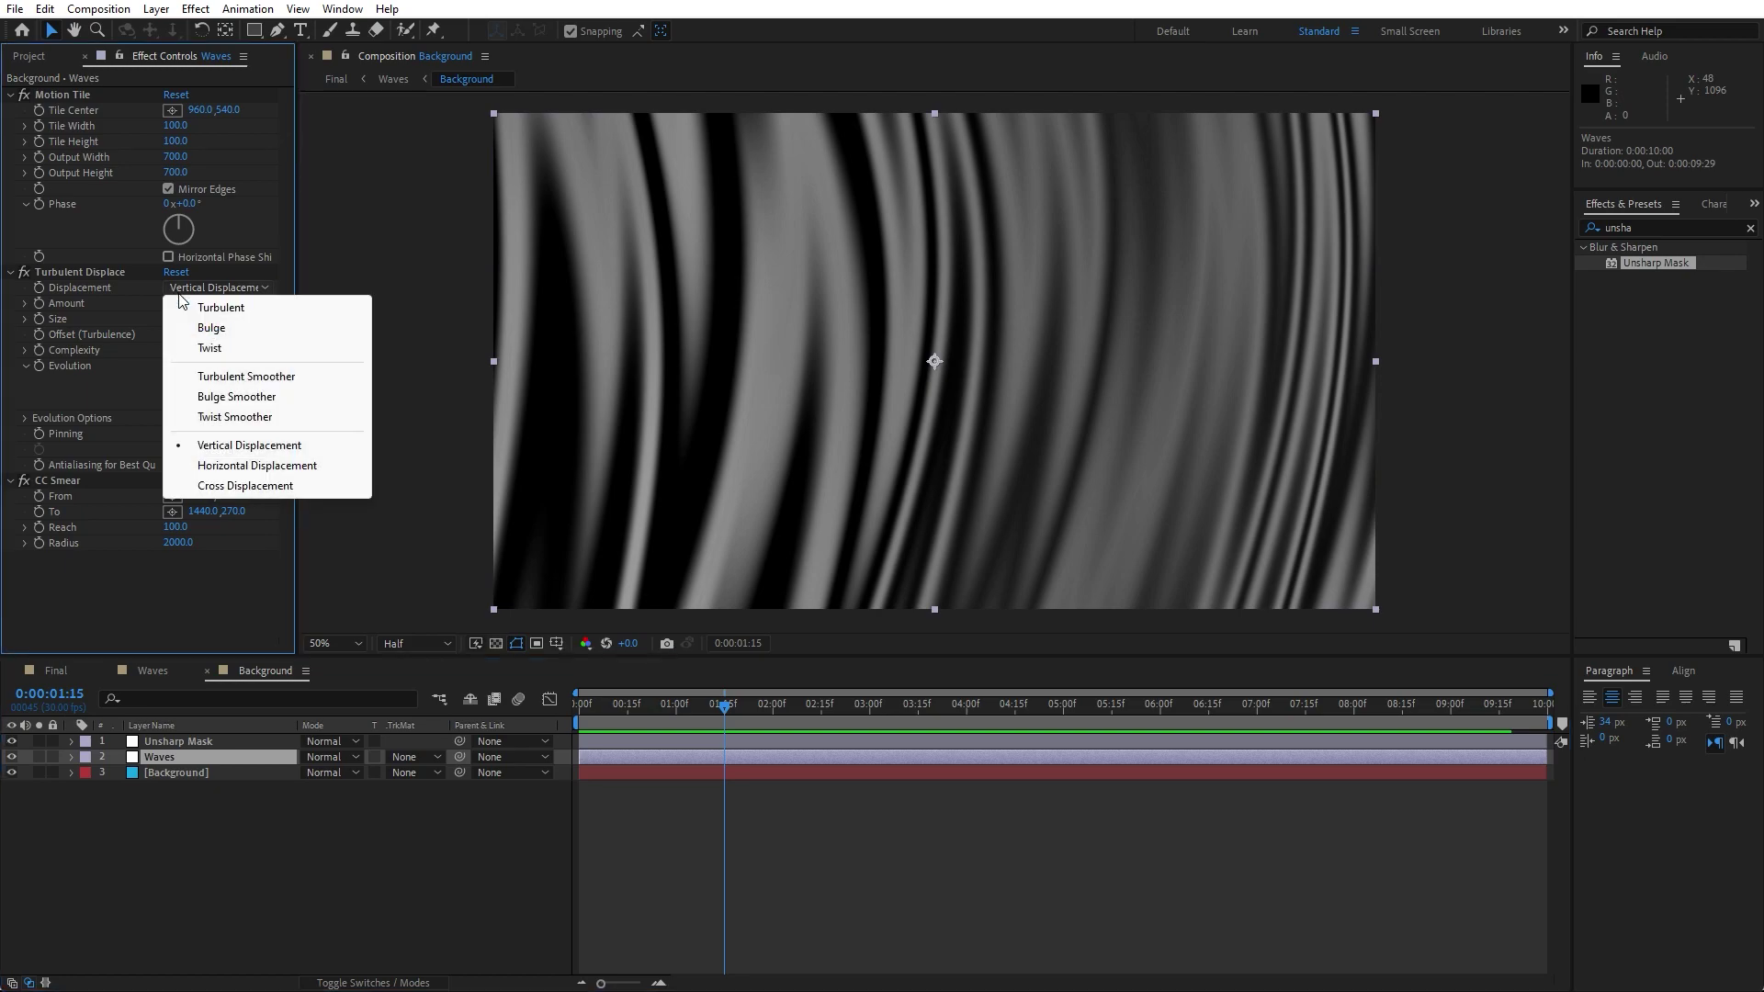
left_click(249, 466)
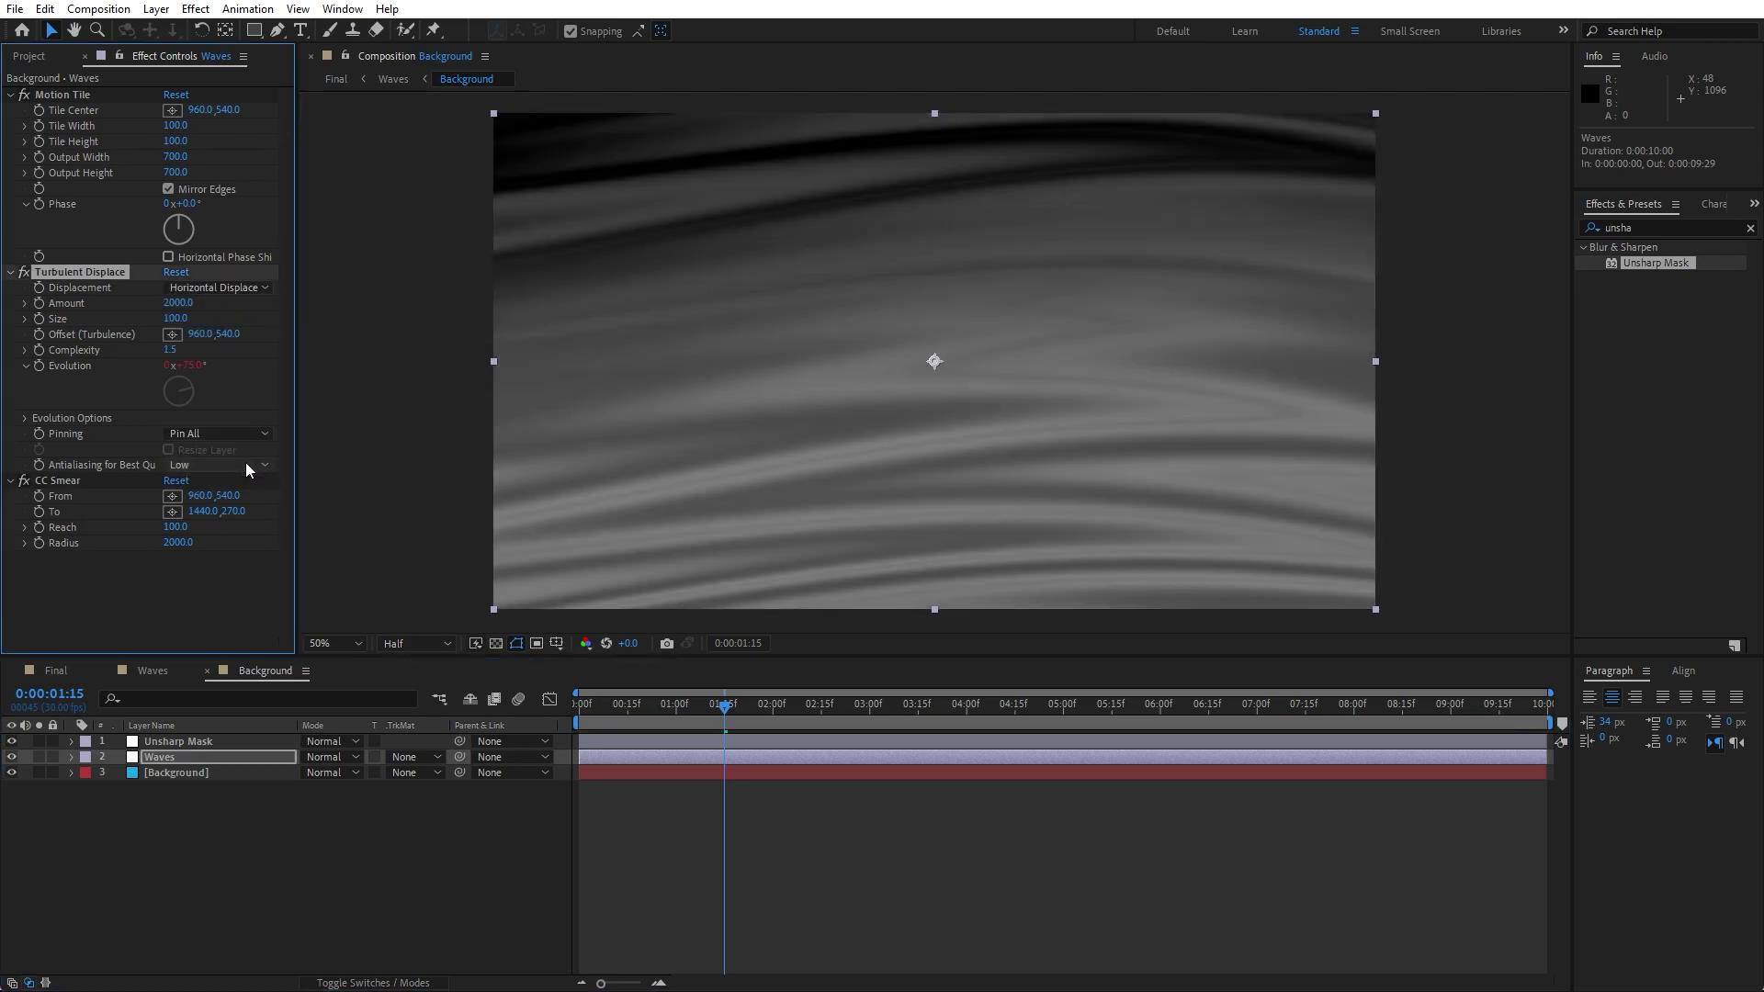
left_click(197, 291)
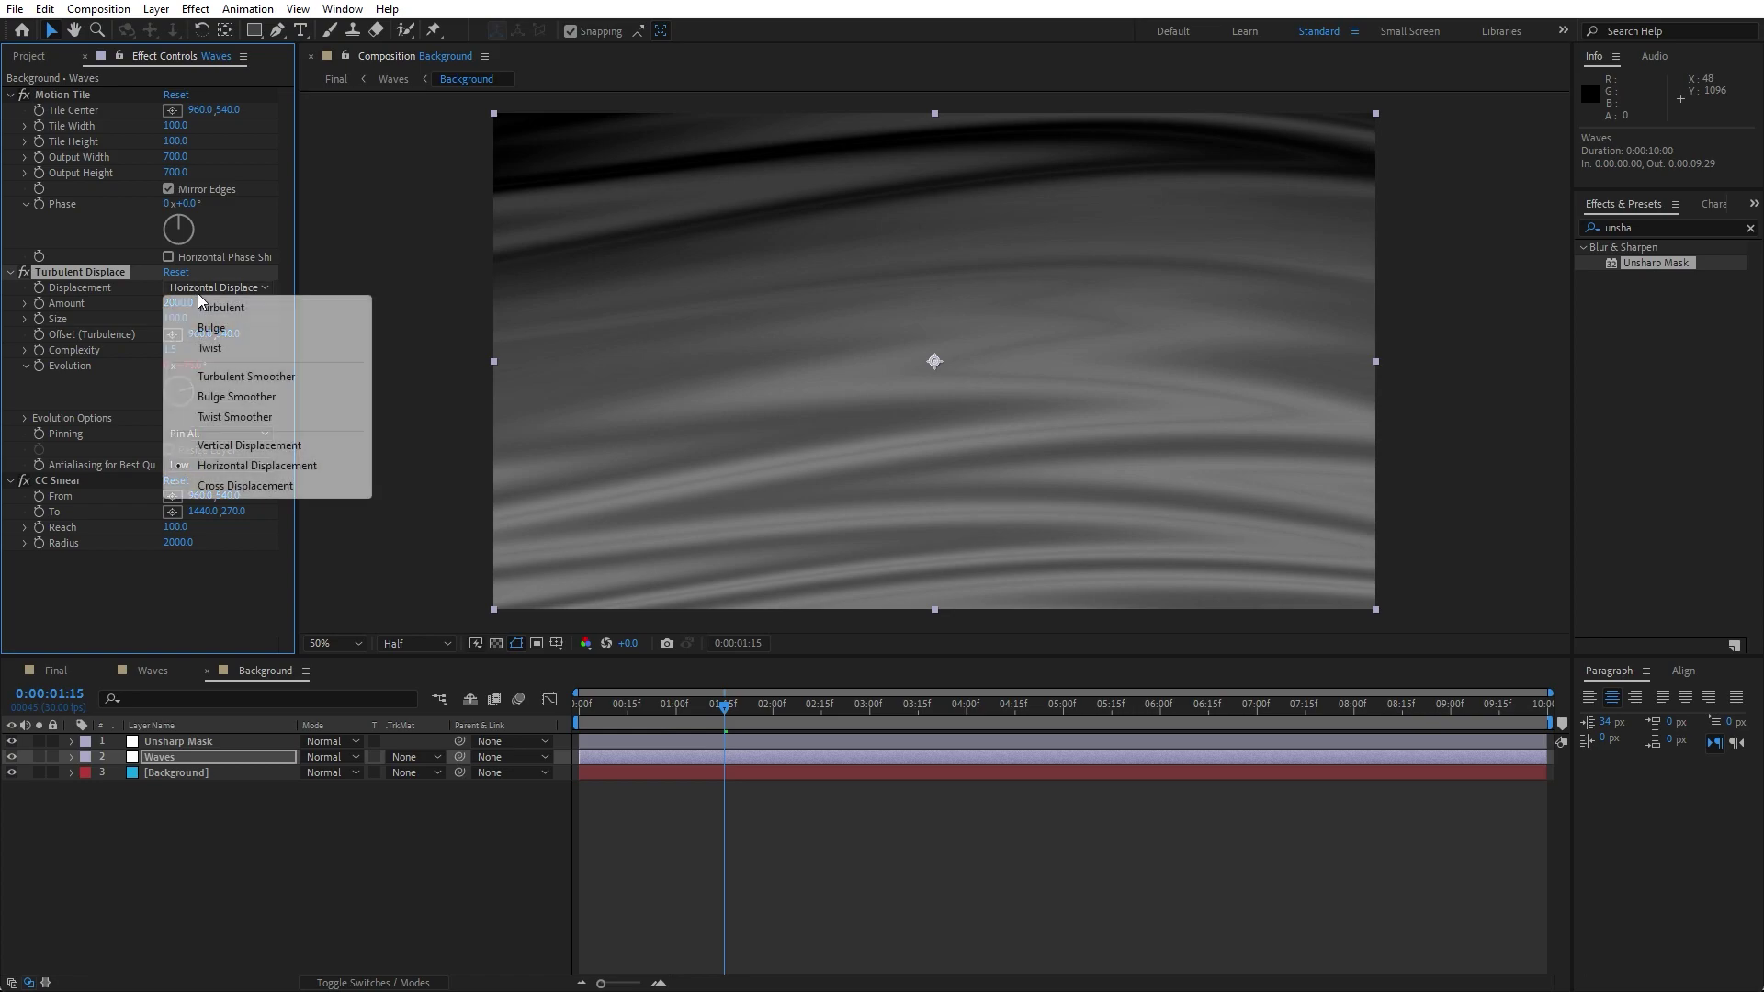
left_click(230, 350)
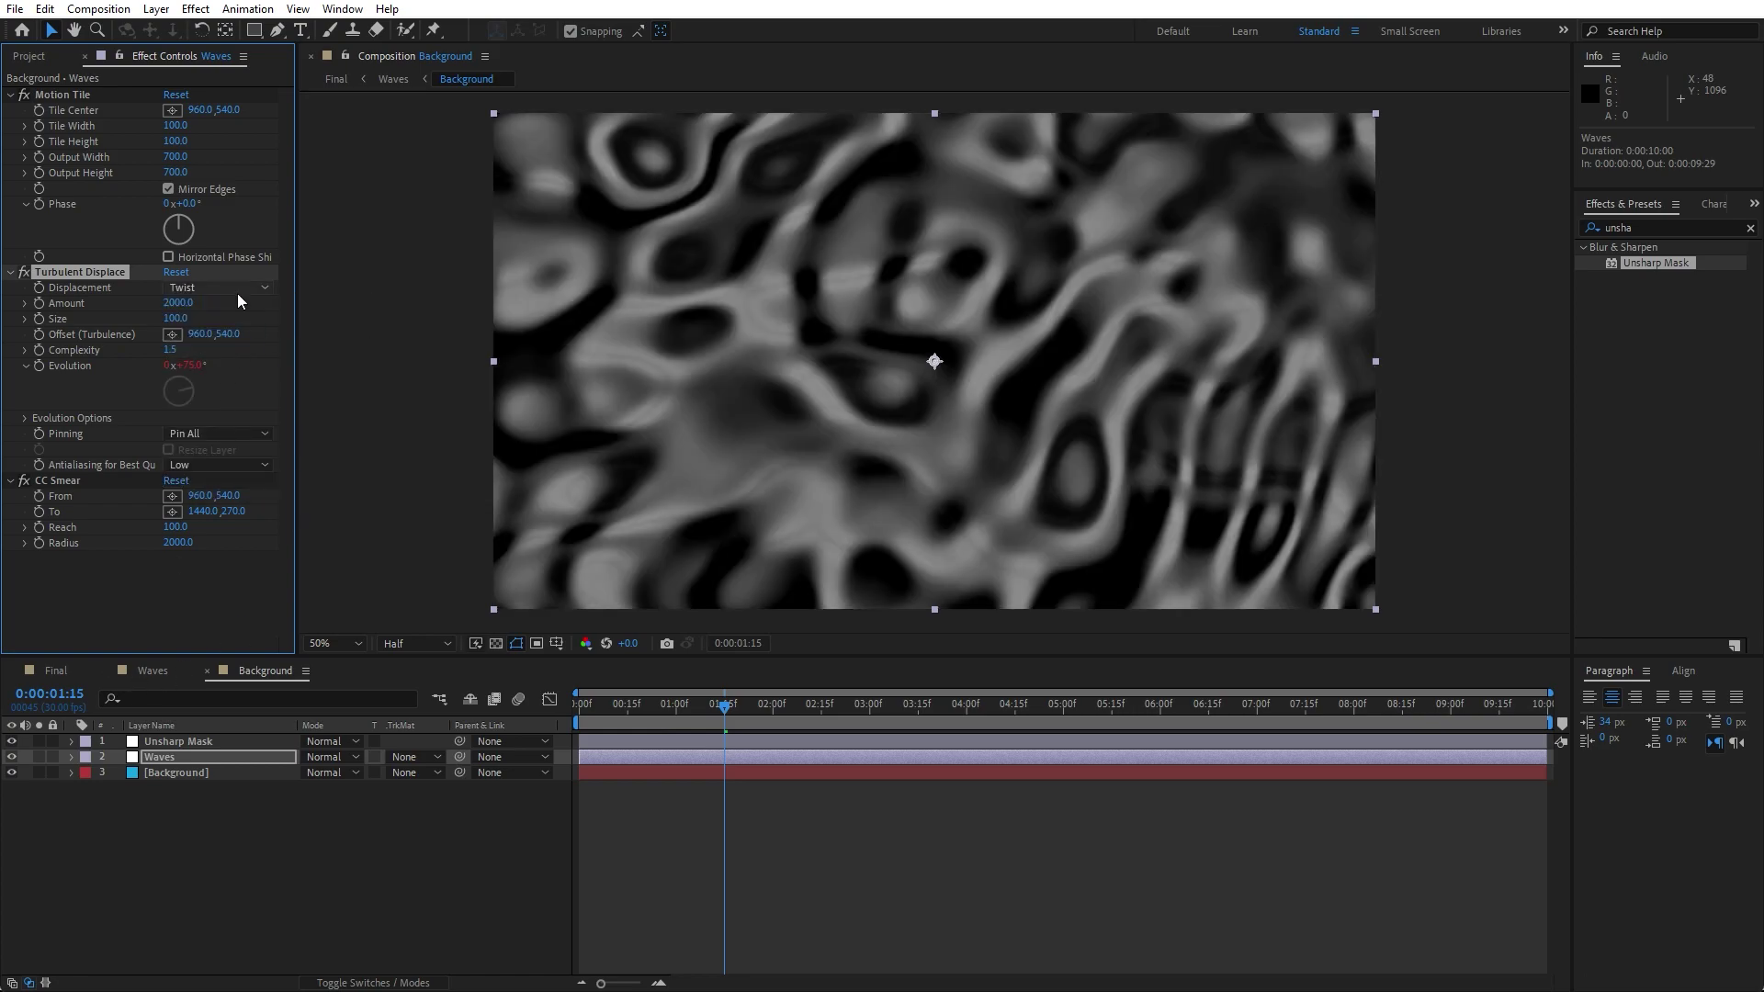
Compare the result in Final at about two seconds, then restore Vertical Displacement in Background.
left_click(56, 671)
left_click_drag(597, 715, 784, 707)
left_click(266, 670)
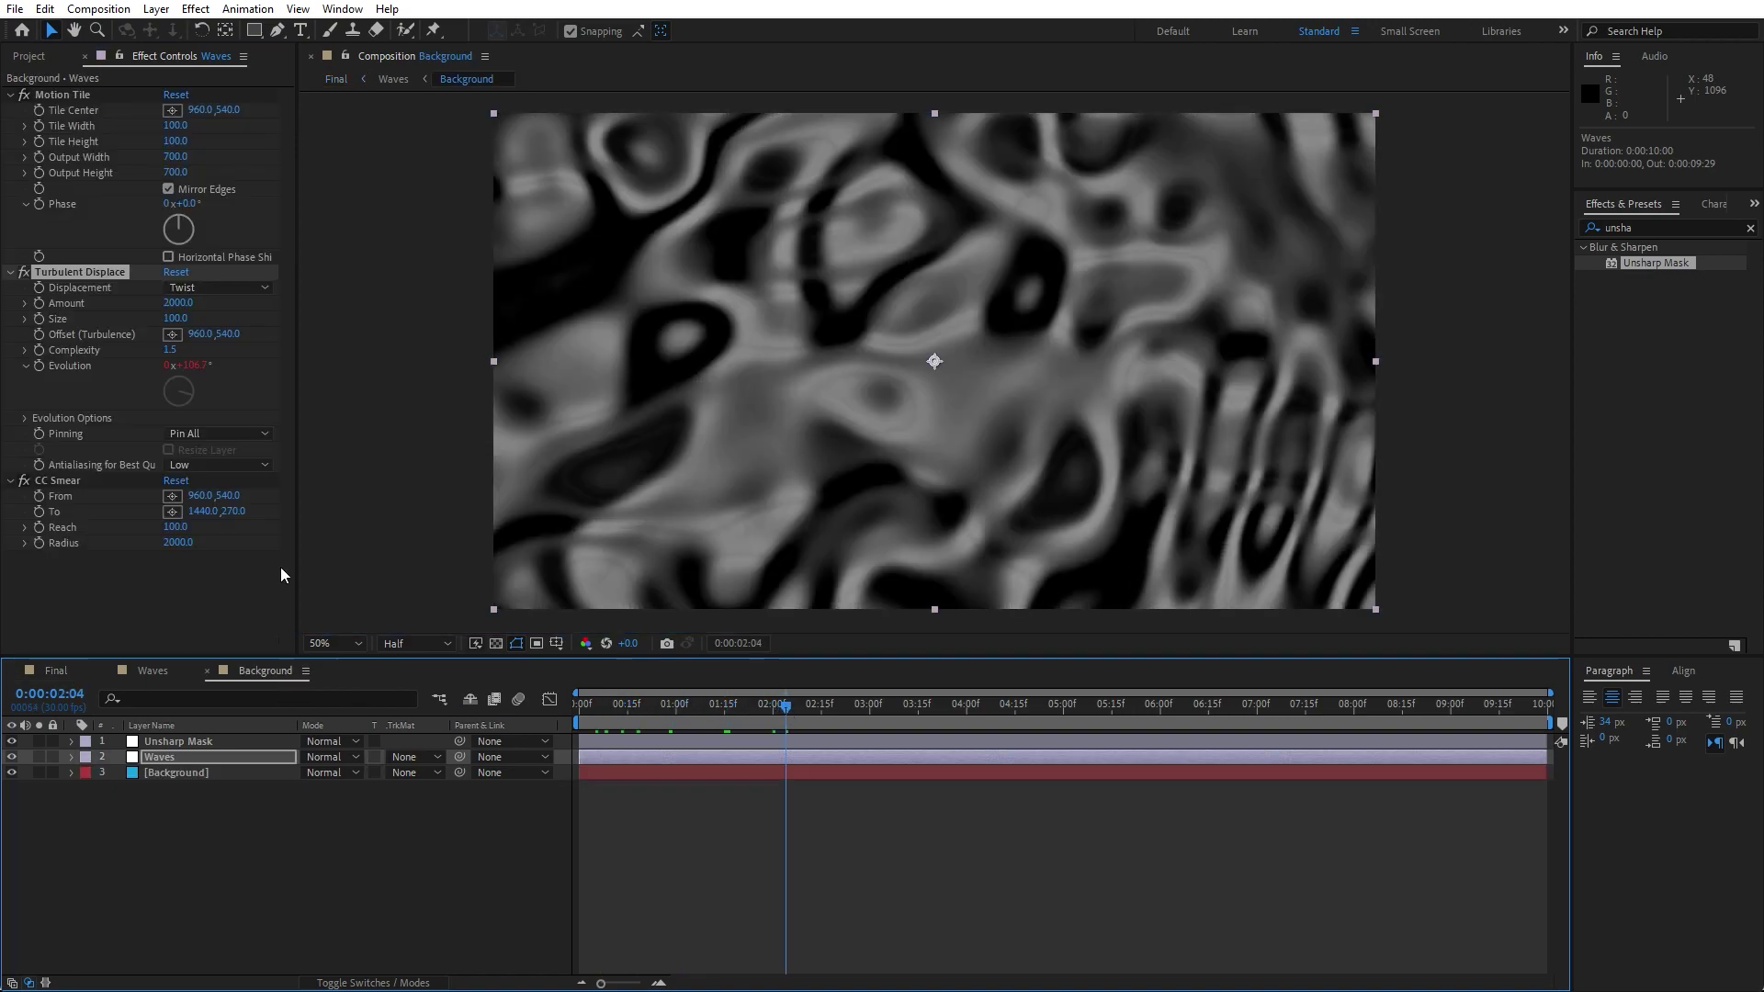
left_click(217, 290)
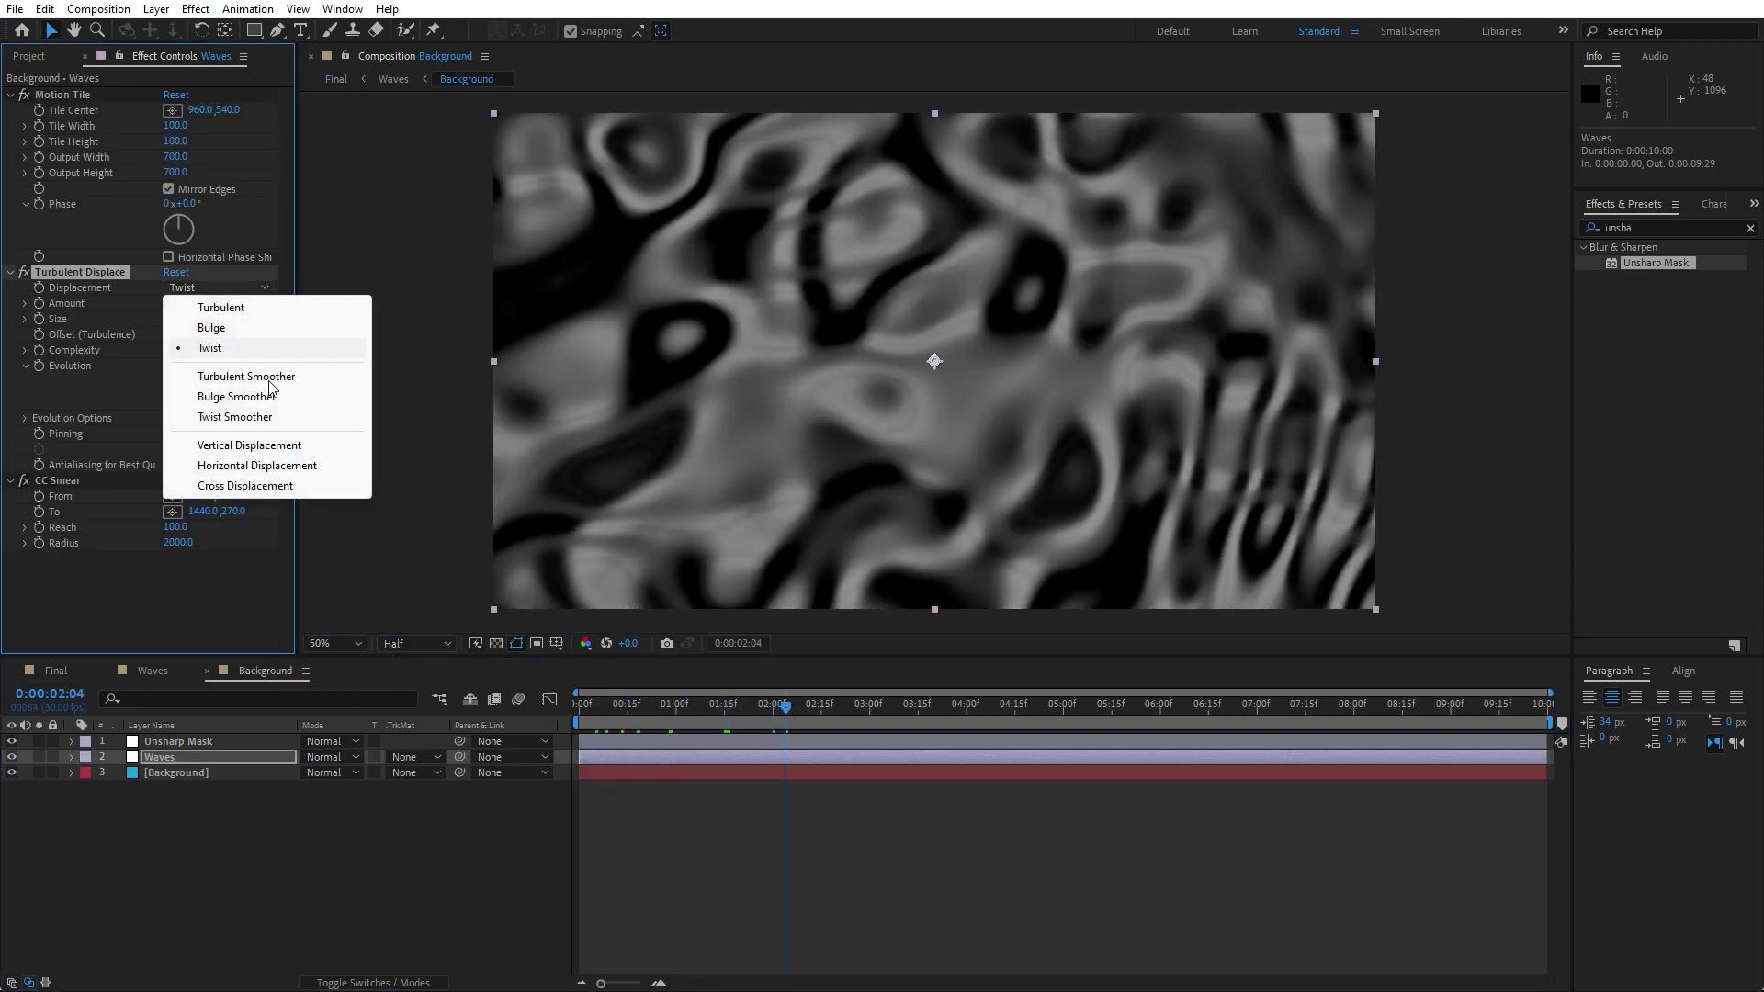
left_click(272, 446)
Play the Final comp's wave animation and scrub through it to about five seconds.
left_click(57, 670)
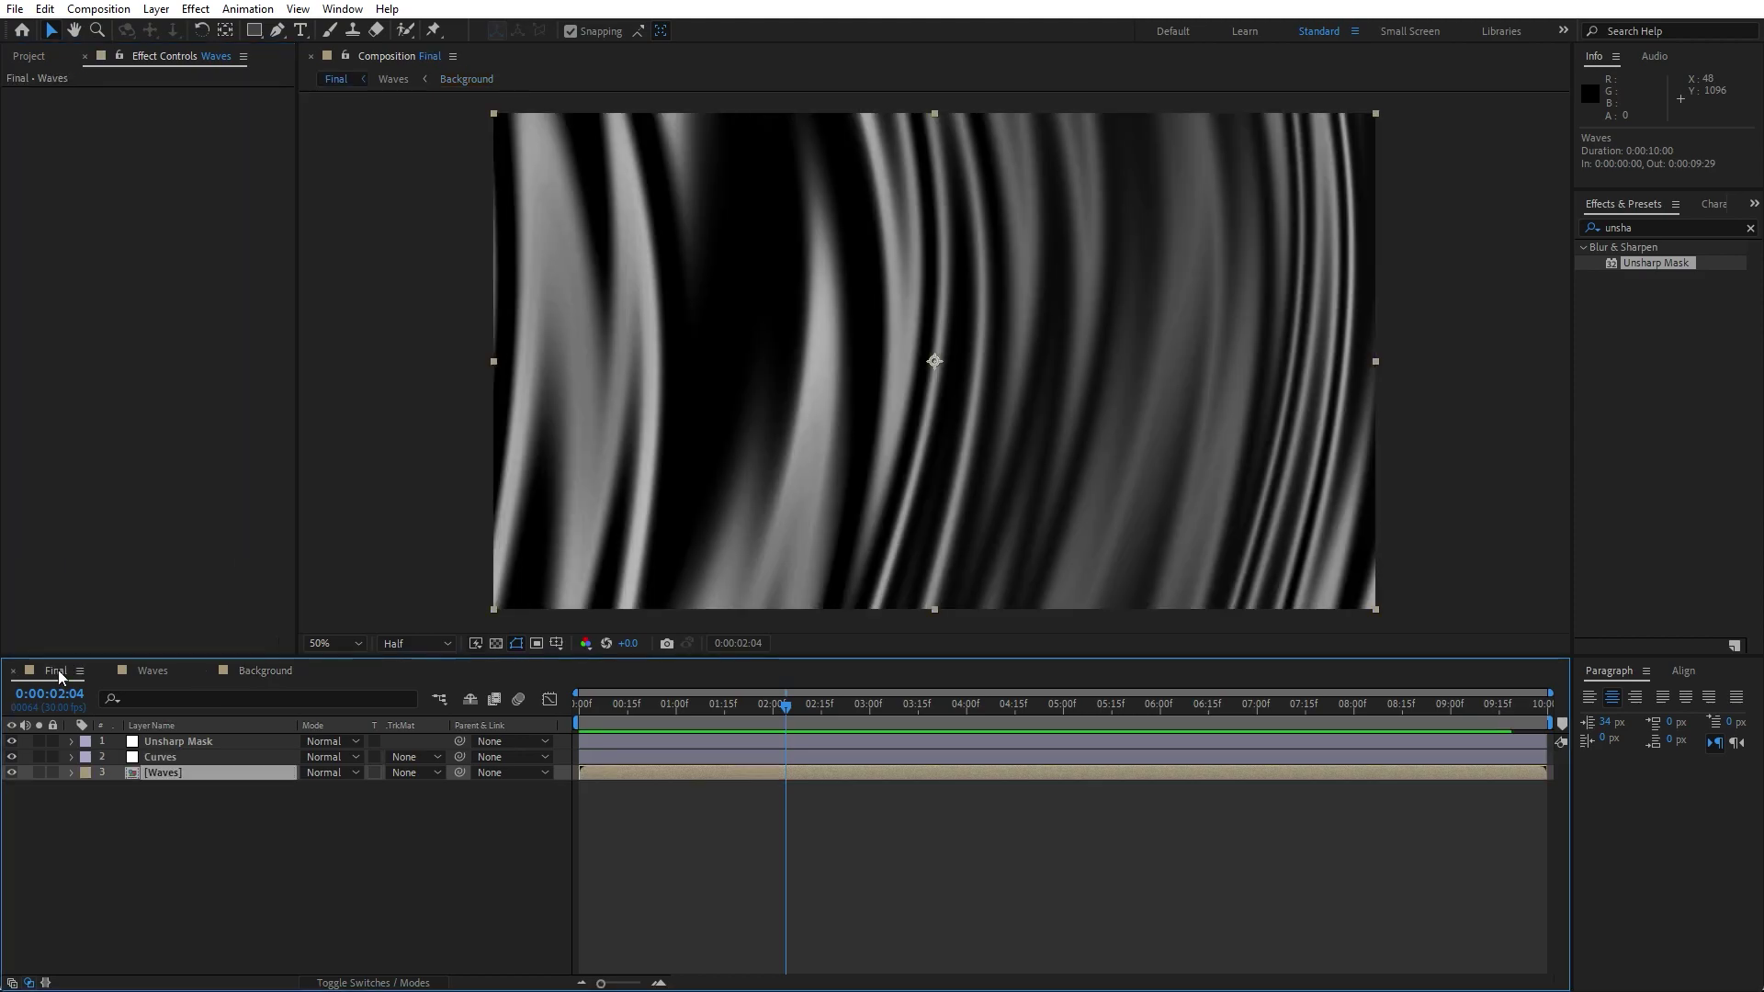
key("space")
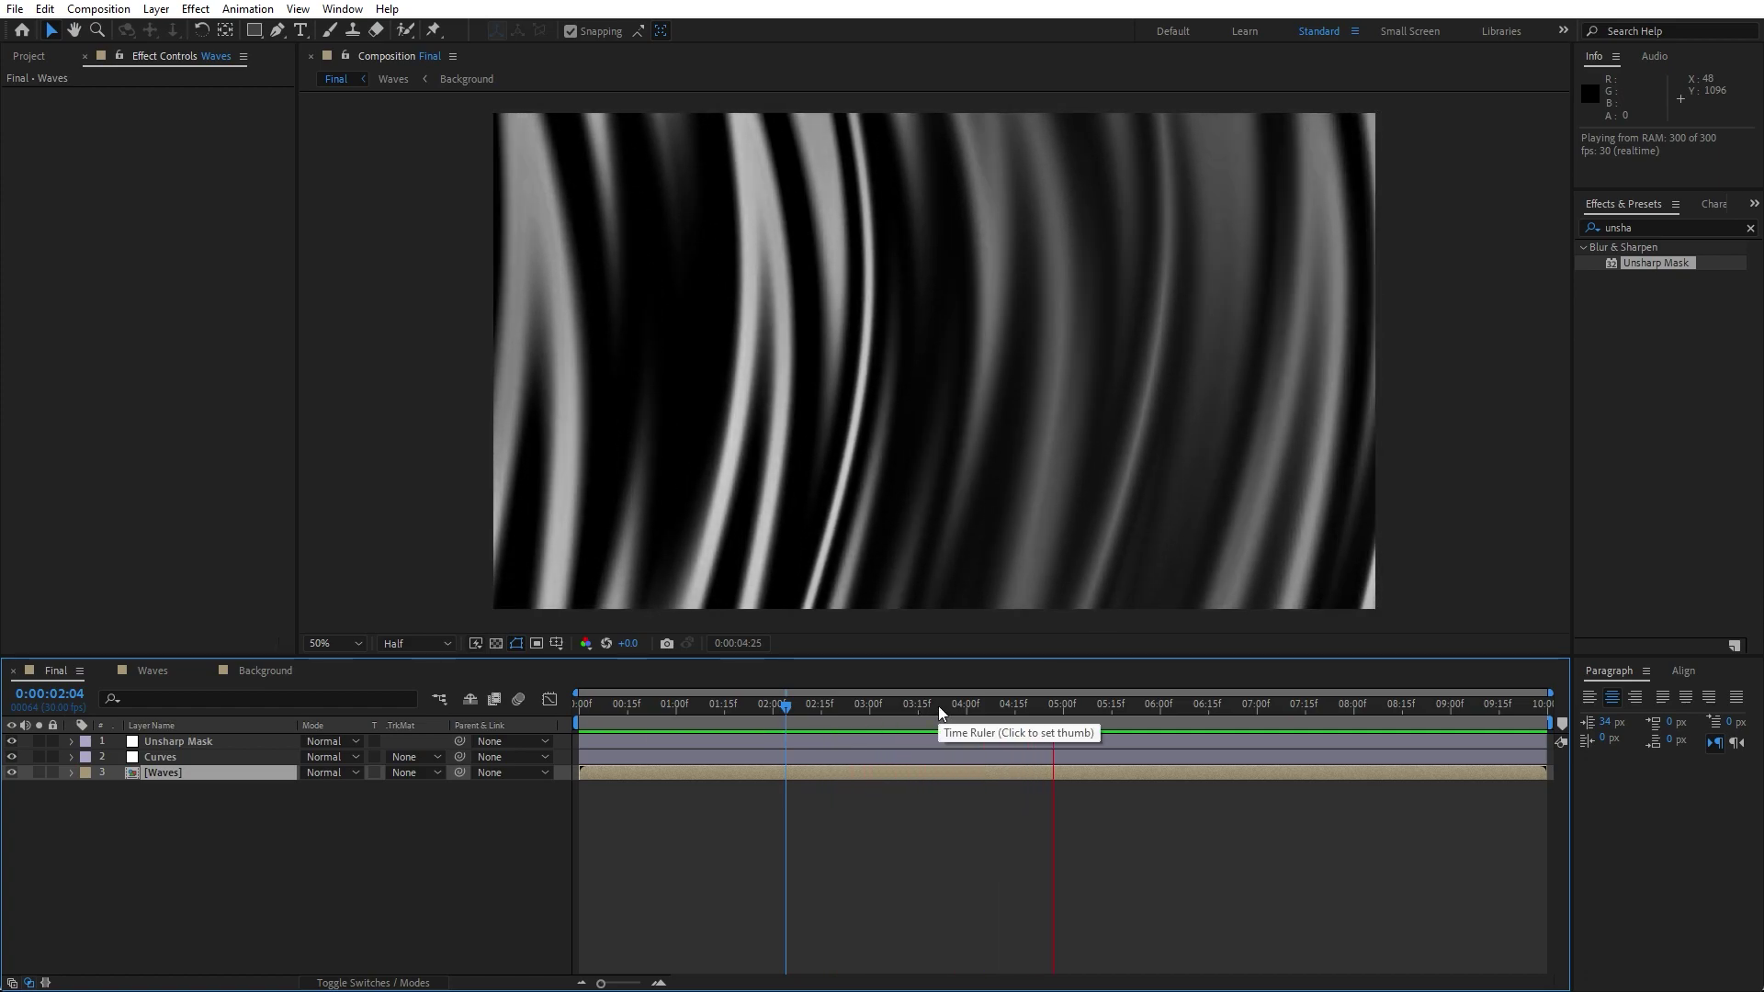
left_click_drag(939, 705, 630, 717)
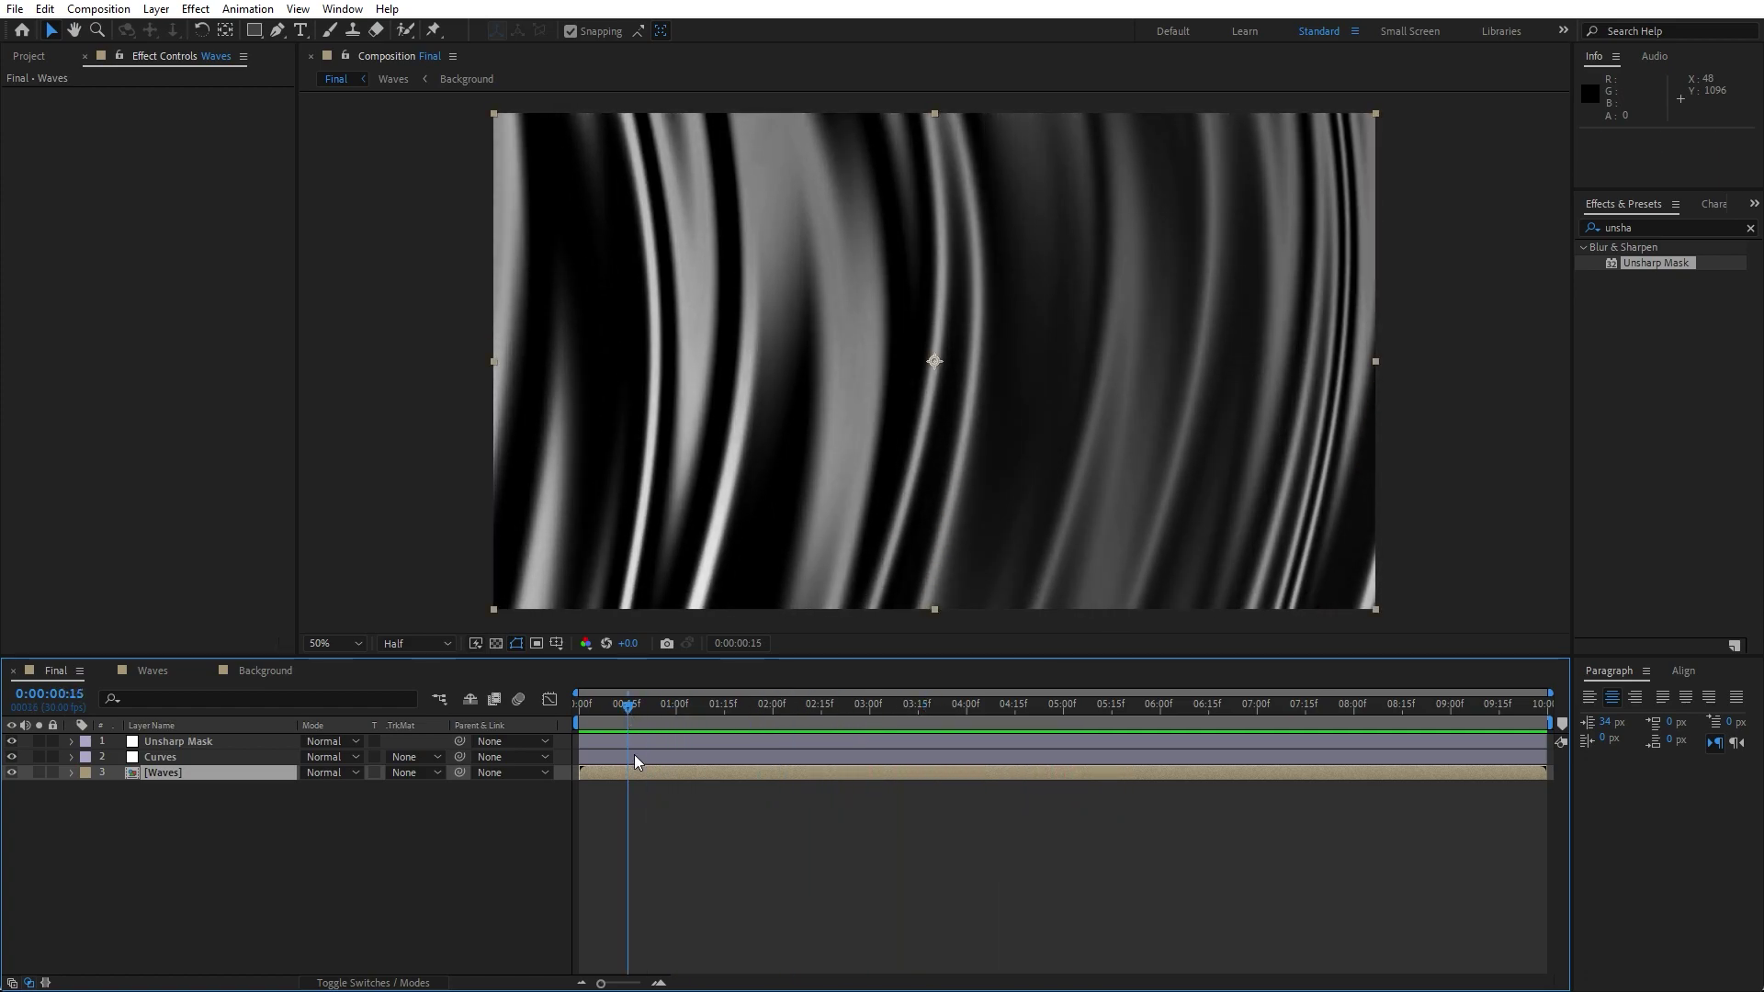
left_click(511, 783)
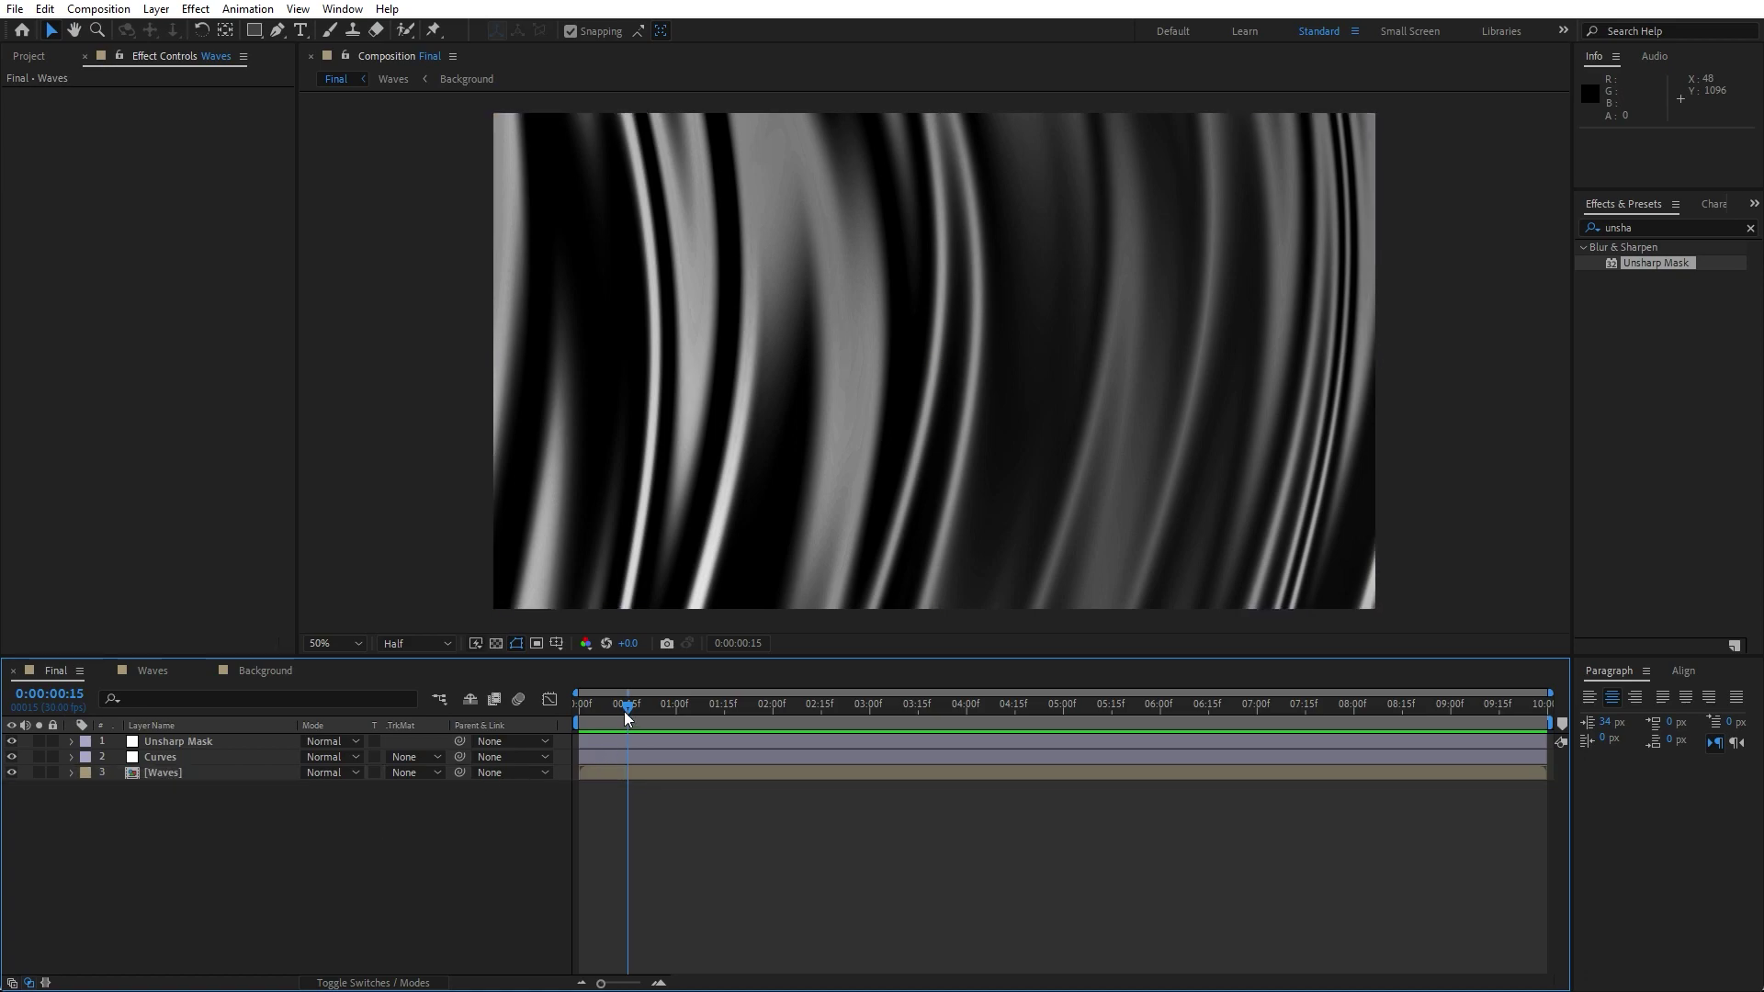
left_click_drag(627, 716, 1069, 708)
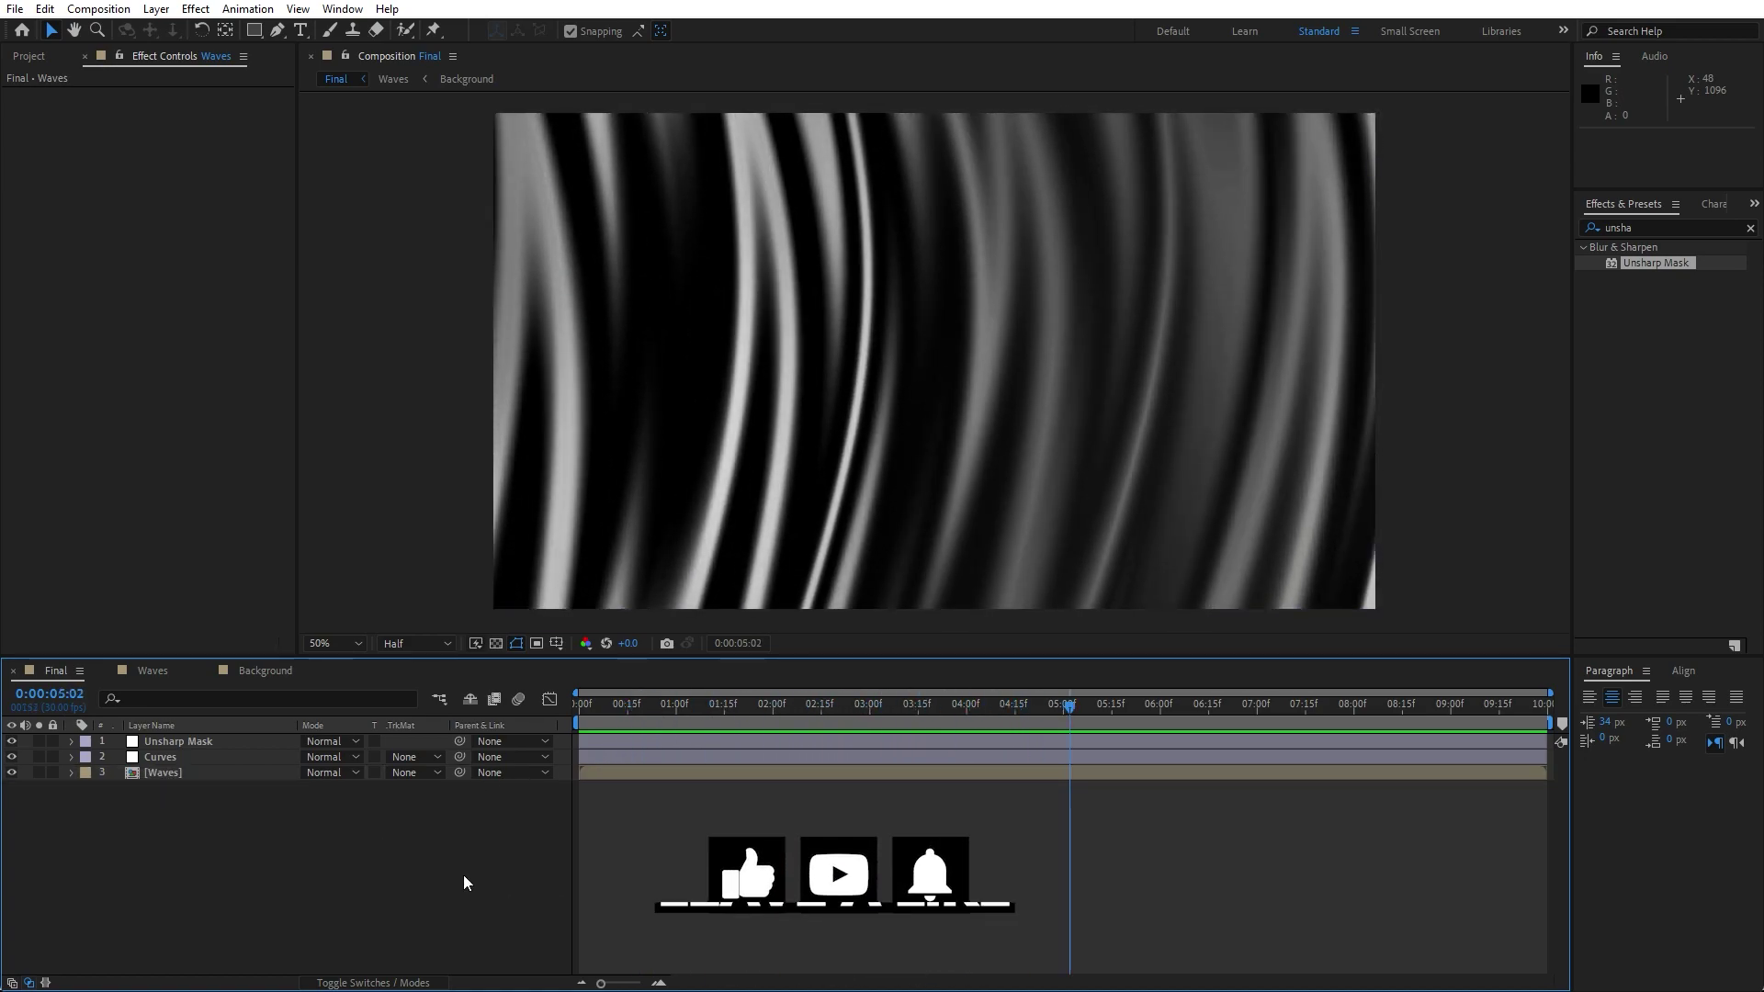